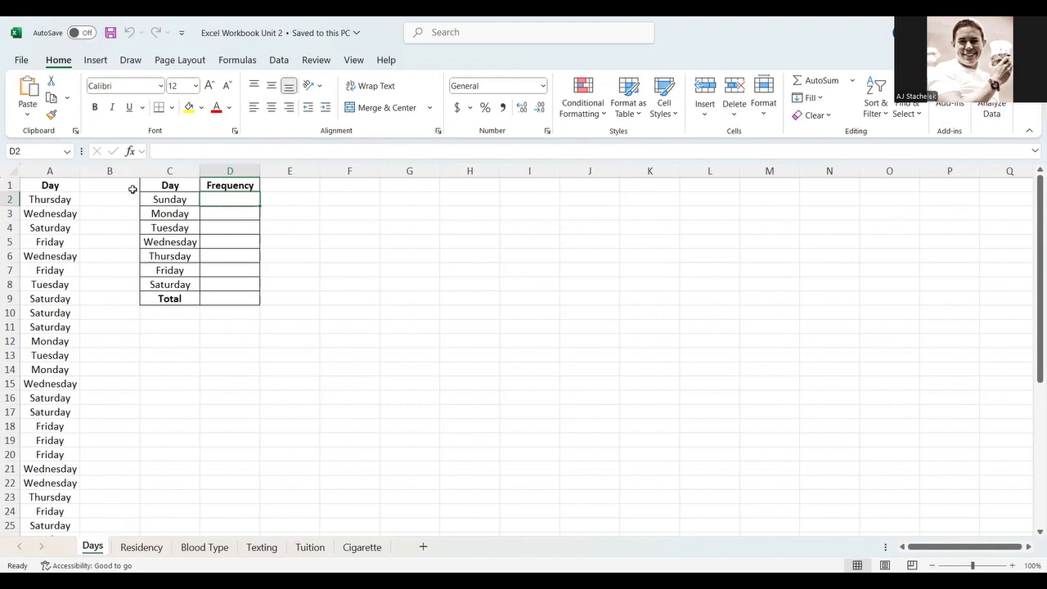
- Sort the Day column in column A from A to Z, treating the first row as headers
click(51, 169)
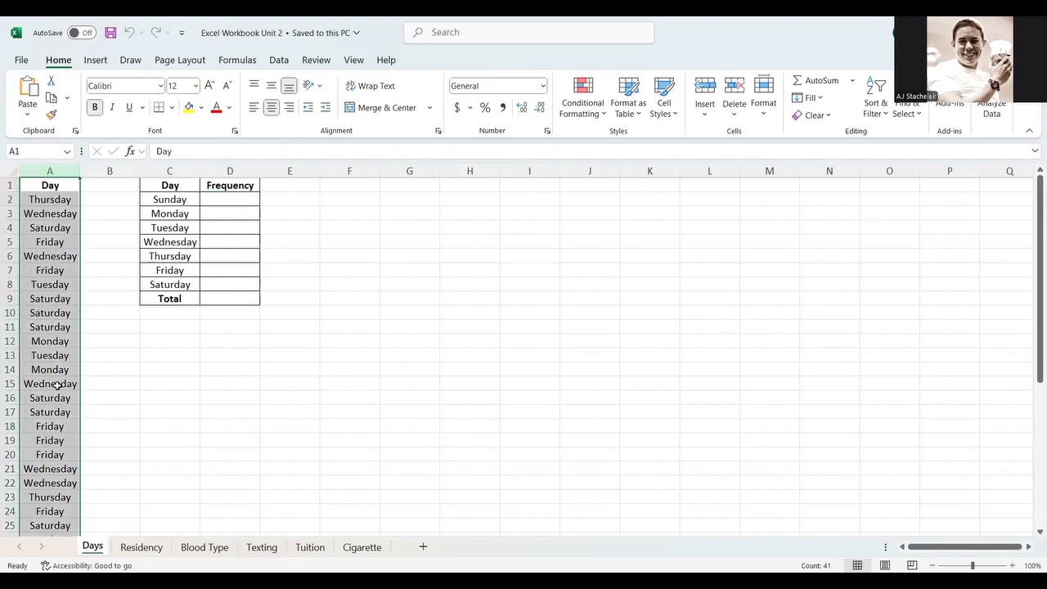
click(283, 61)
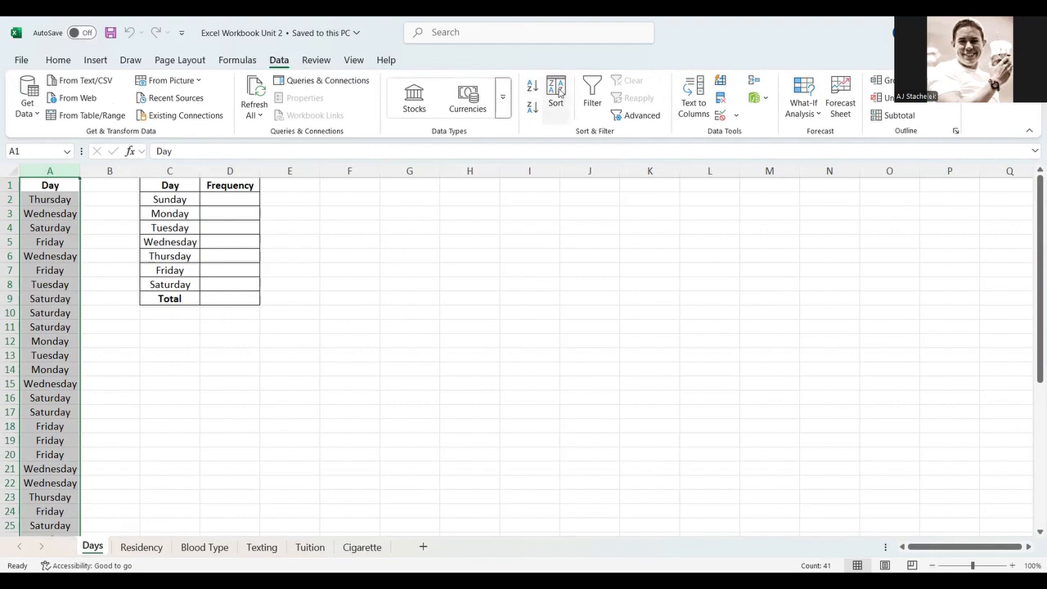
click(557, 91)
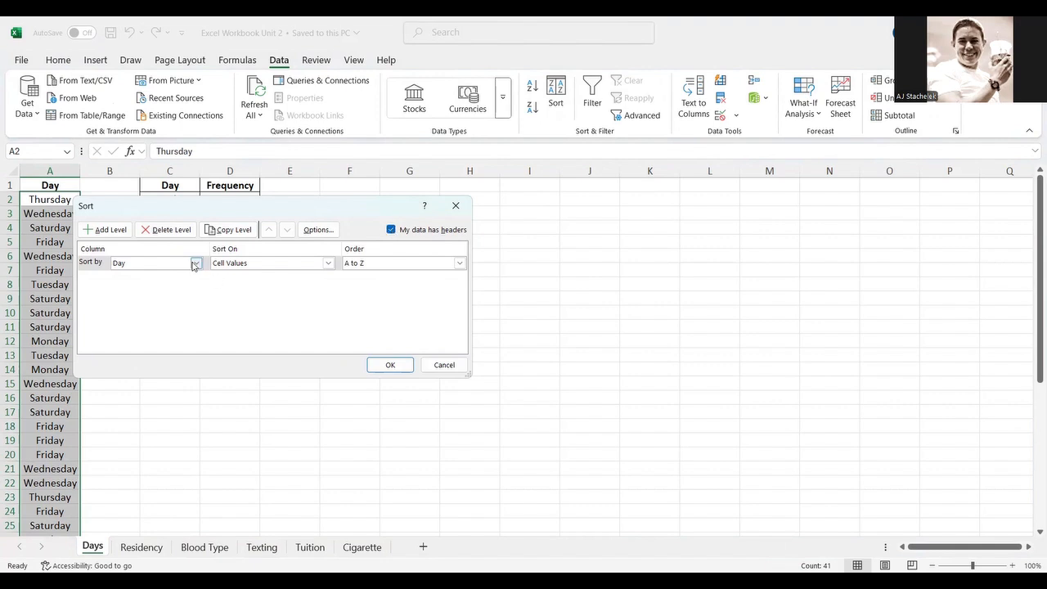
click(391, 231)
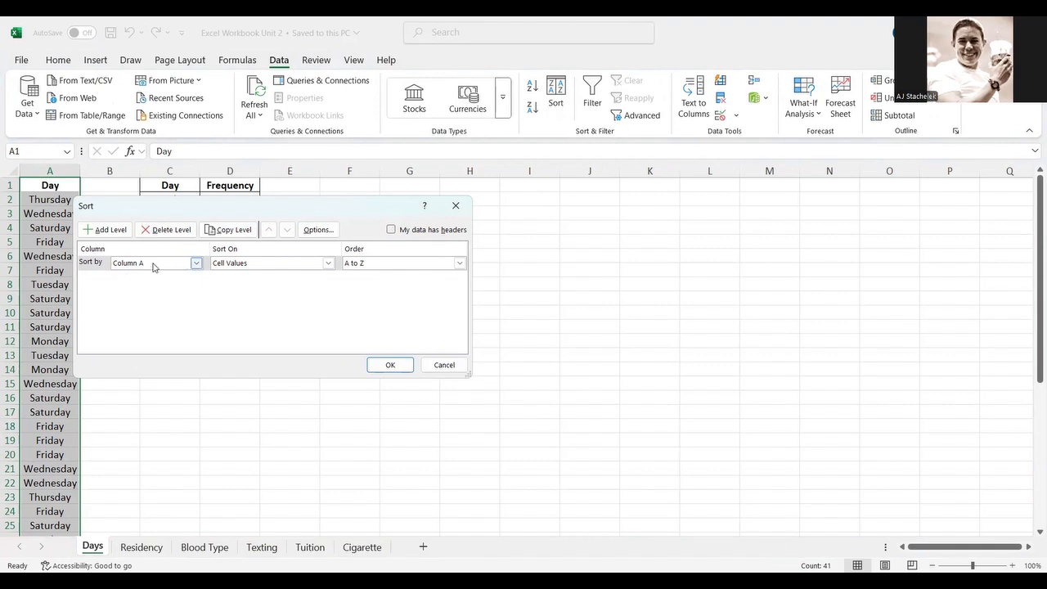
click(392, 231)
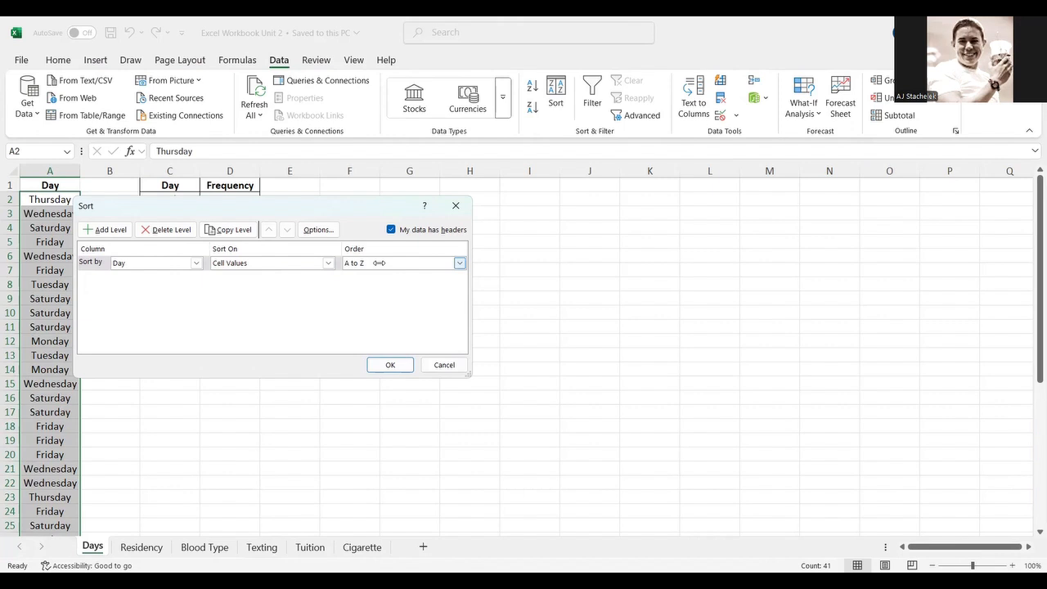
click(380, 364)
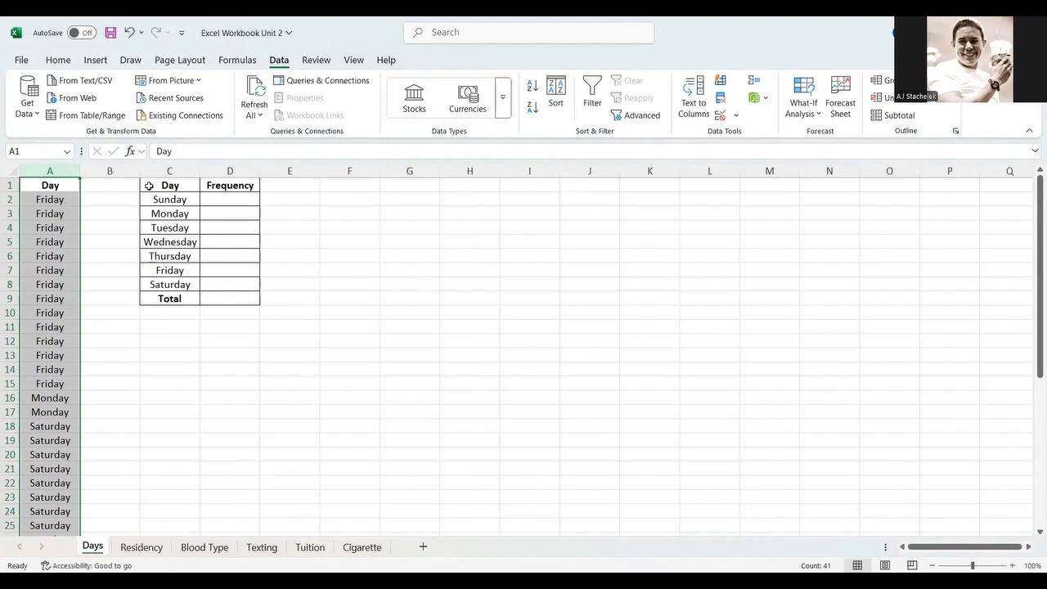
- Step down through the sorted Friday entries in the Day column to count them
click(49, 200)
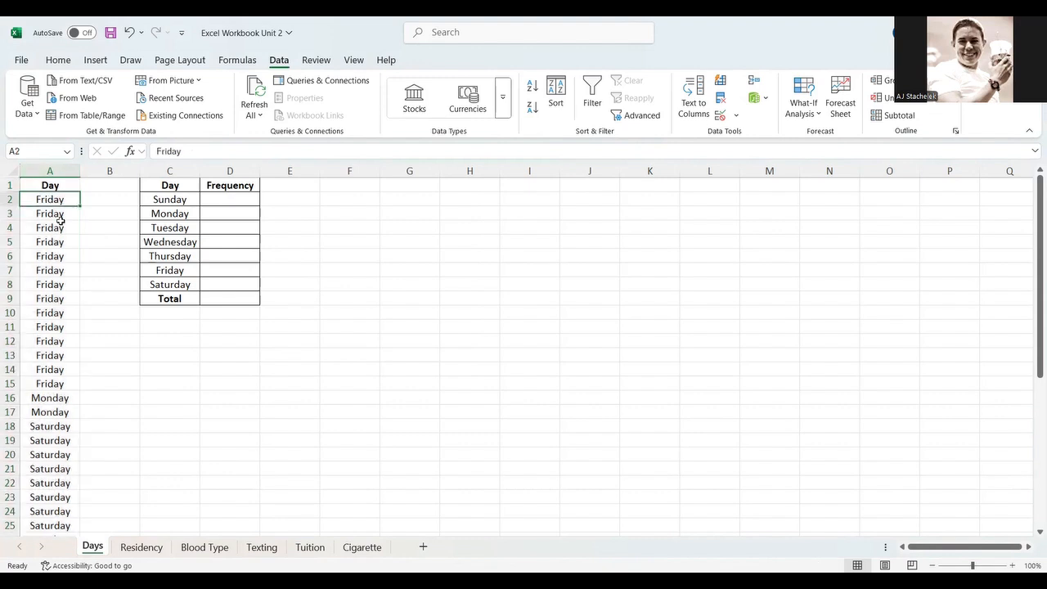
key(Down)
key(Down)
key(Down)
key(Down)
key(Down)
key(Down)
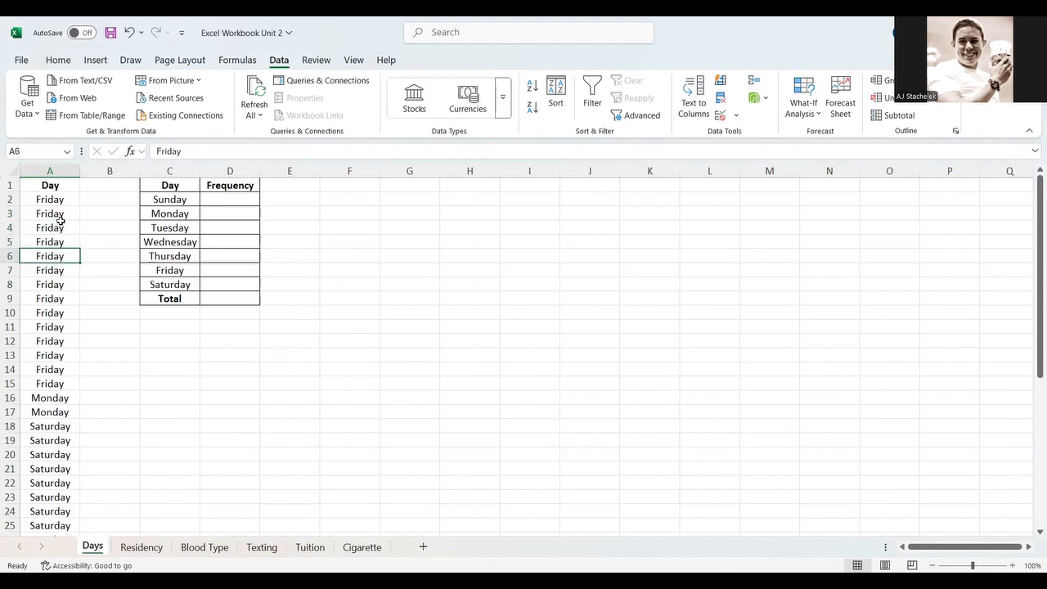
key(Down)
key(Down)
key(Down)
key(Down)
key(Down)
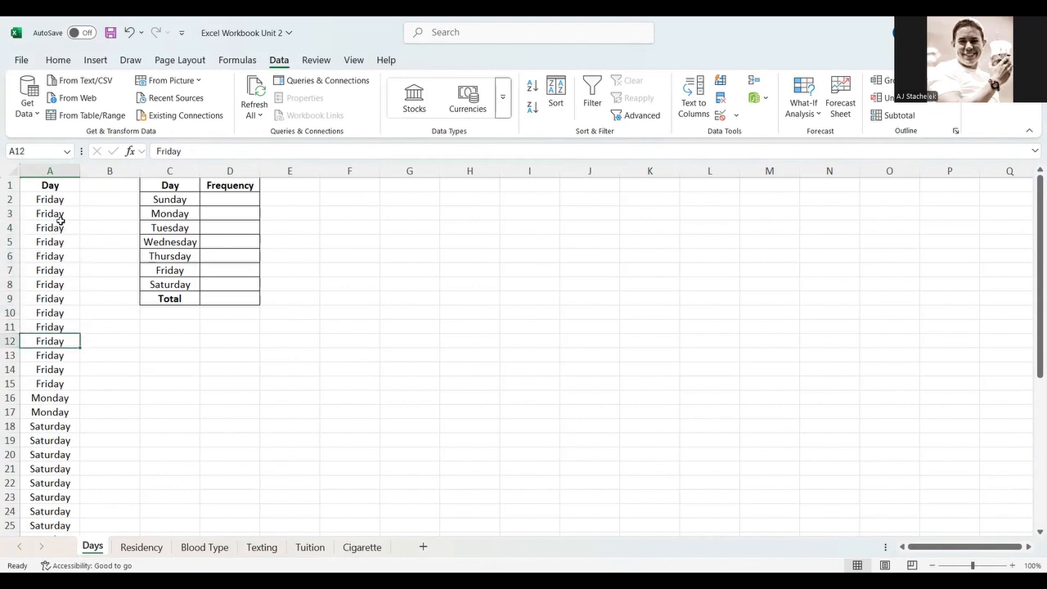
key(Down)
key(Down)
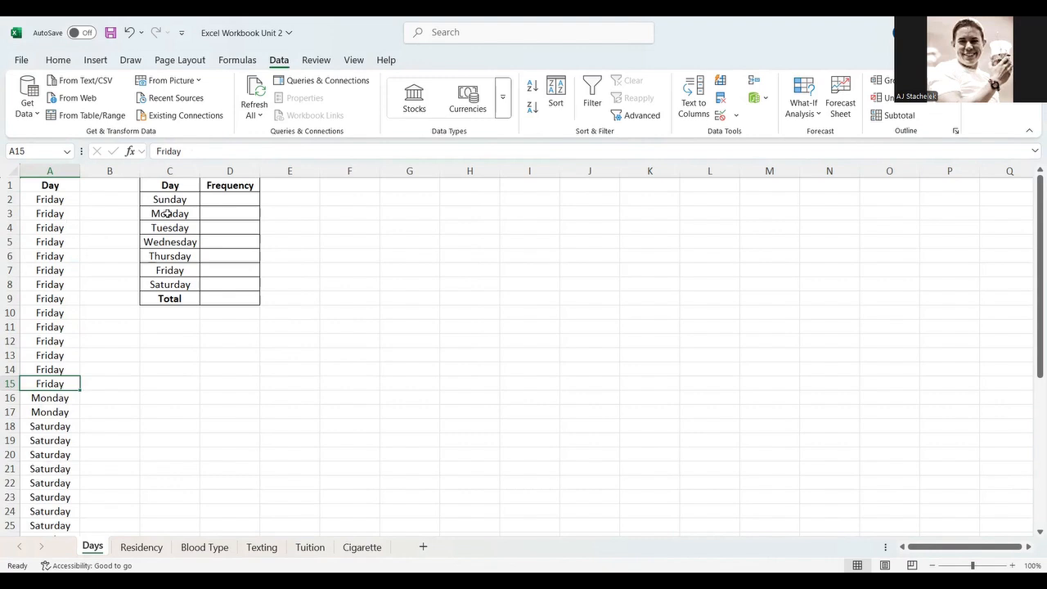
- Enter 14 as the frequency for Friday
click(218, 268)
text(14)
key(Return)
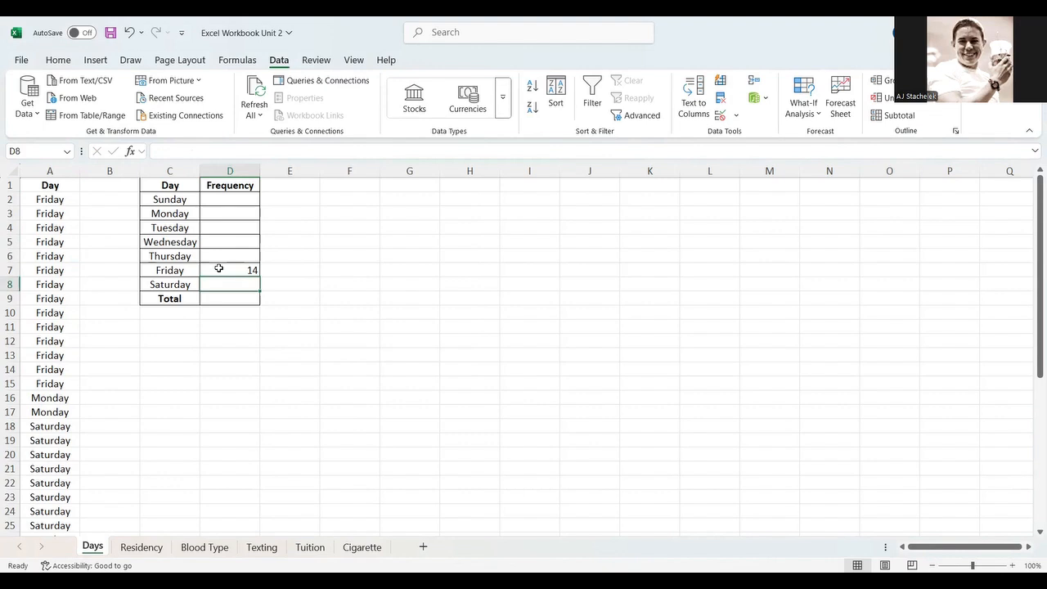
- Begin a COUNTIF formula in Friday's frequency cell
click(219, 268)
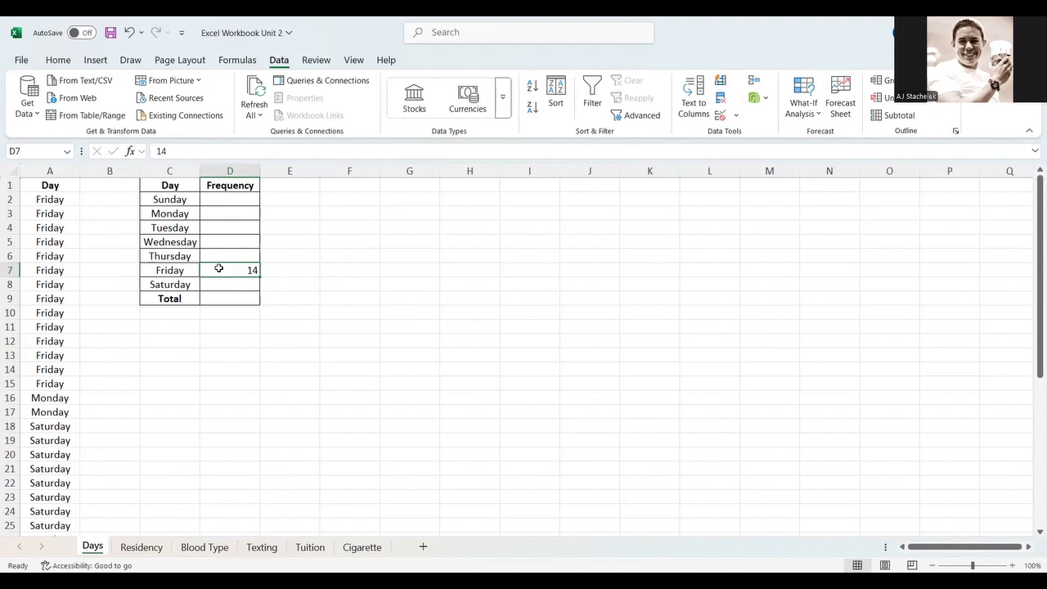
text(=)
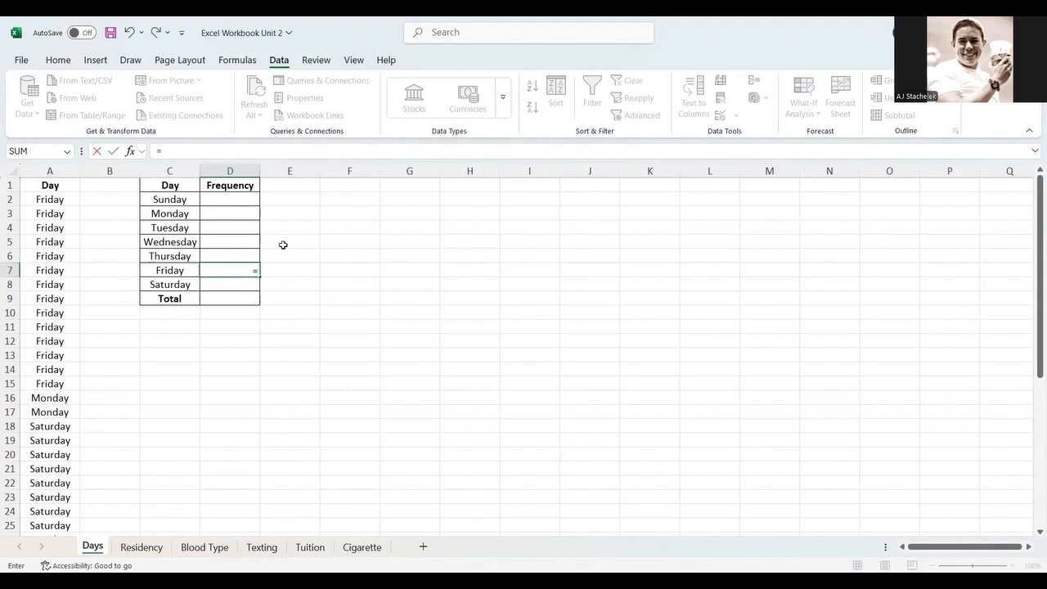
text(count)
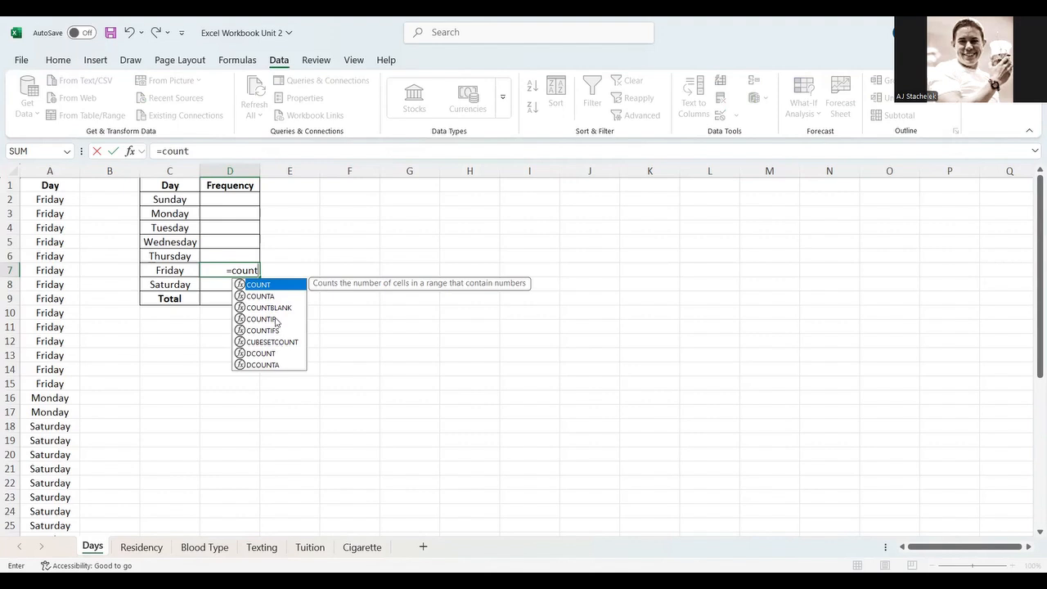
click(276, 320)
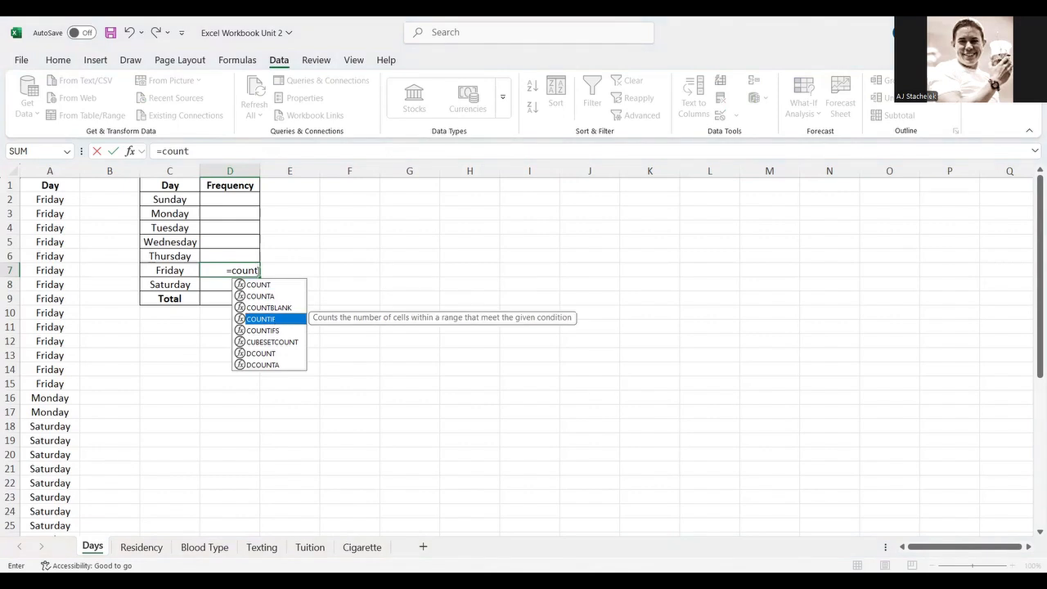
click(259, 271)
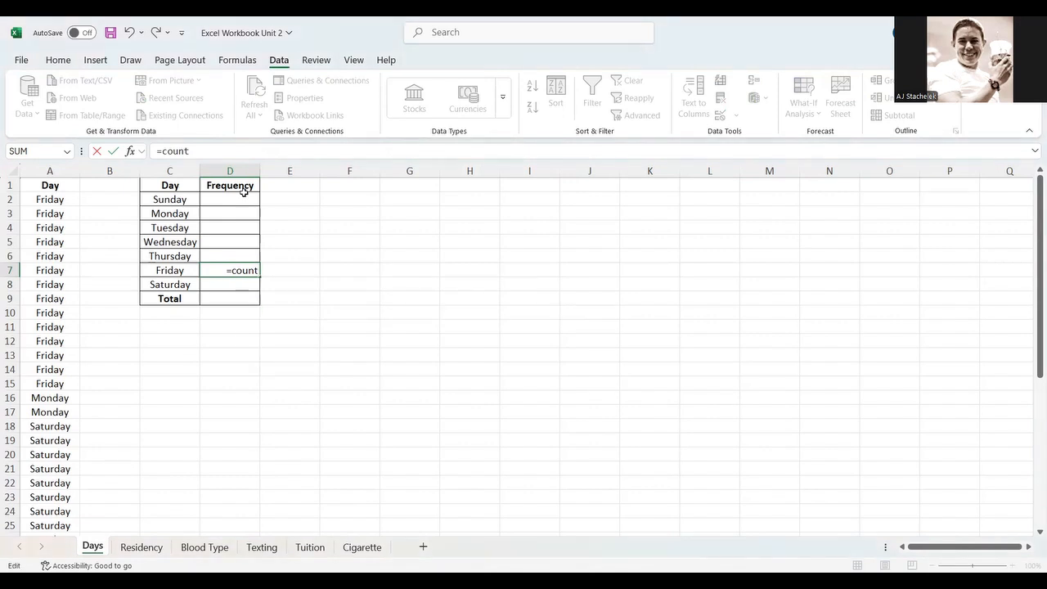
text(if)
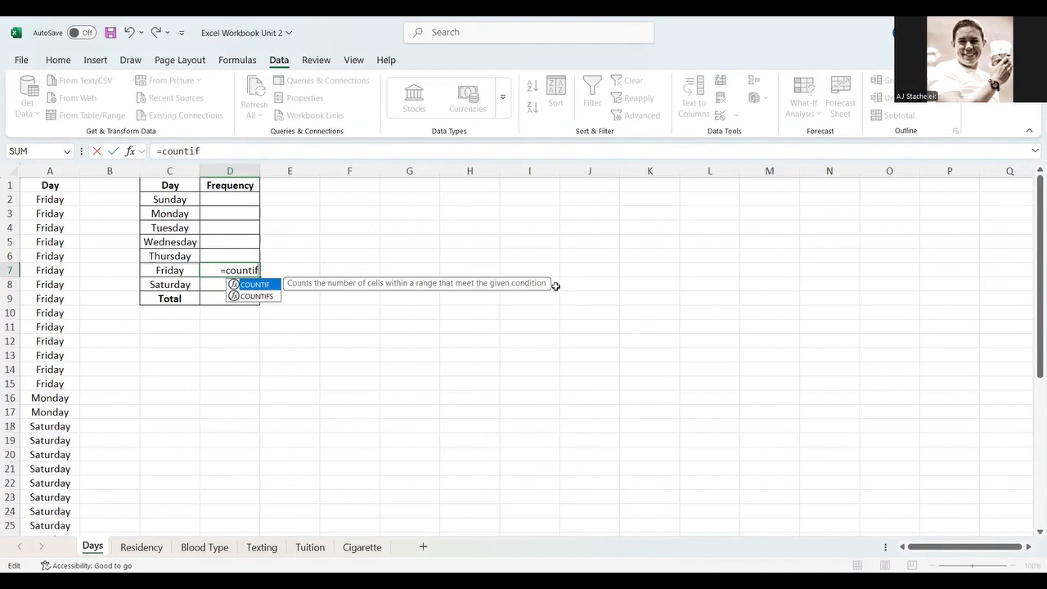
text(()
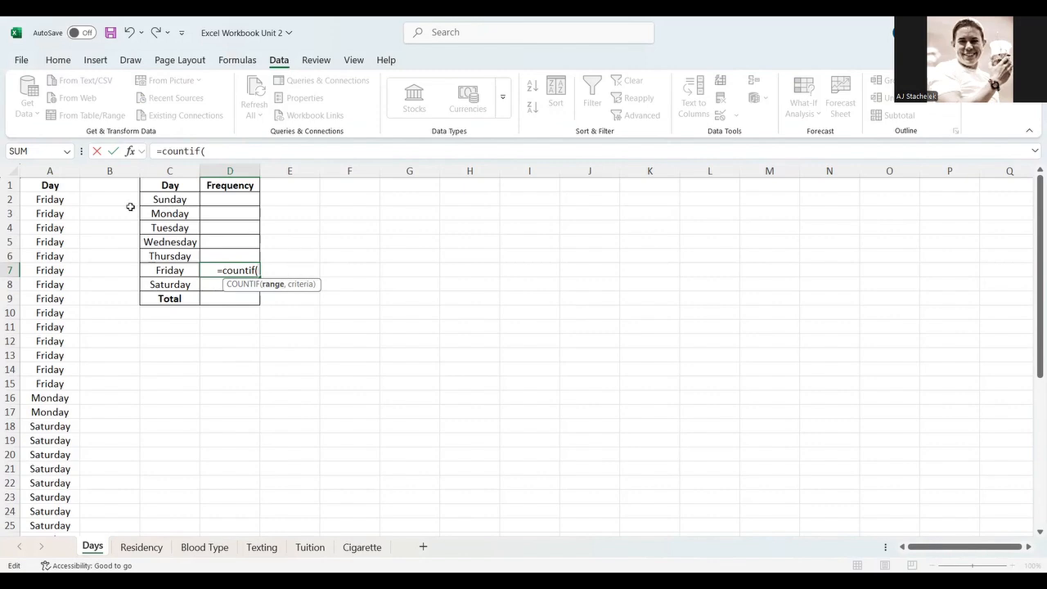
- Give COUNTIF the range A2:A41 and the criterion "=Friday", and enter the formula
click(52, 199)
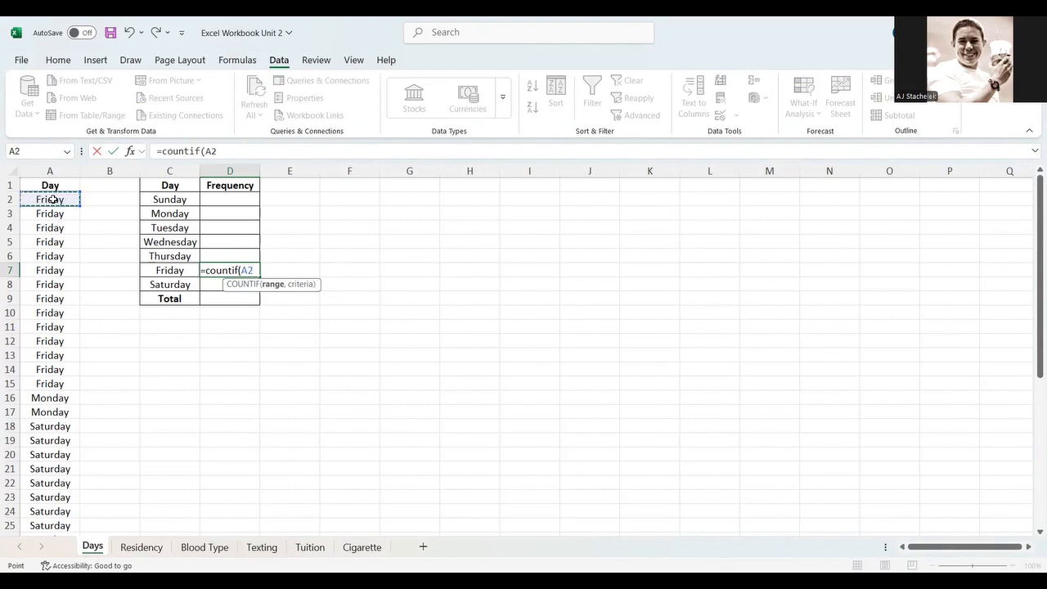
key(F8)
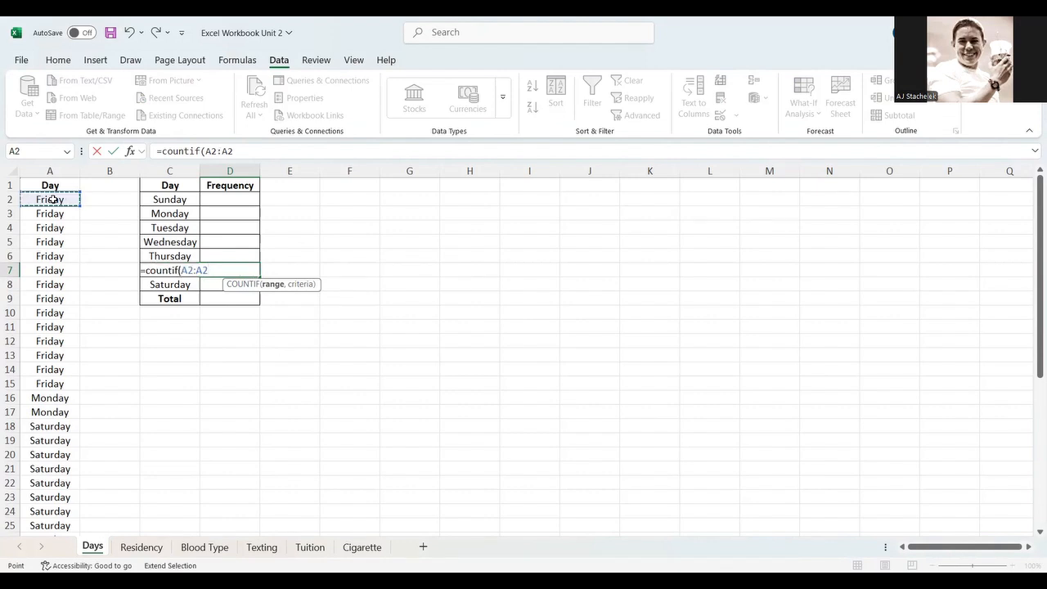
scroll(51, 278, down, 11)
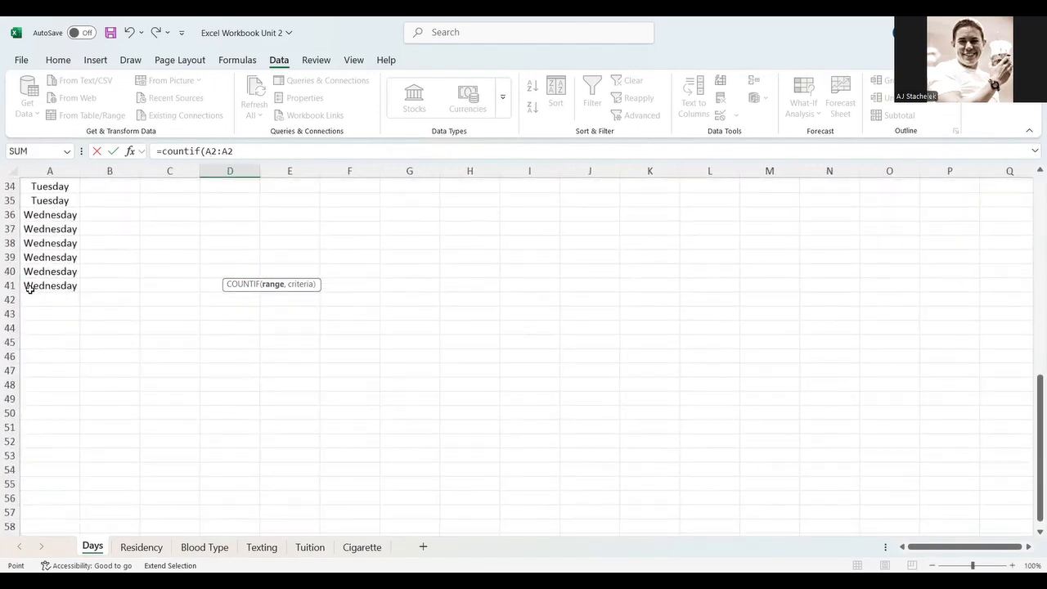
scroll(94, 297, up, 11)
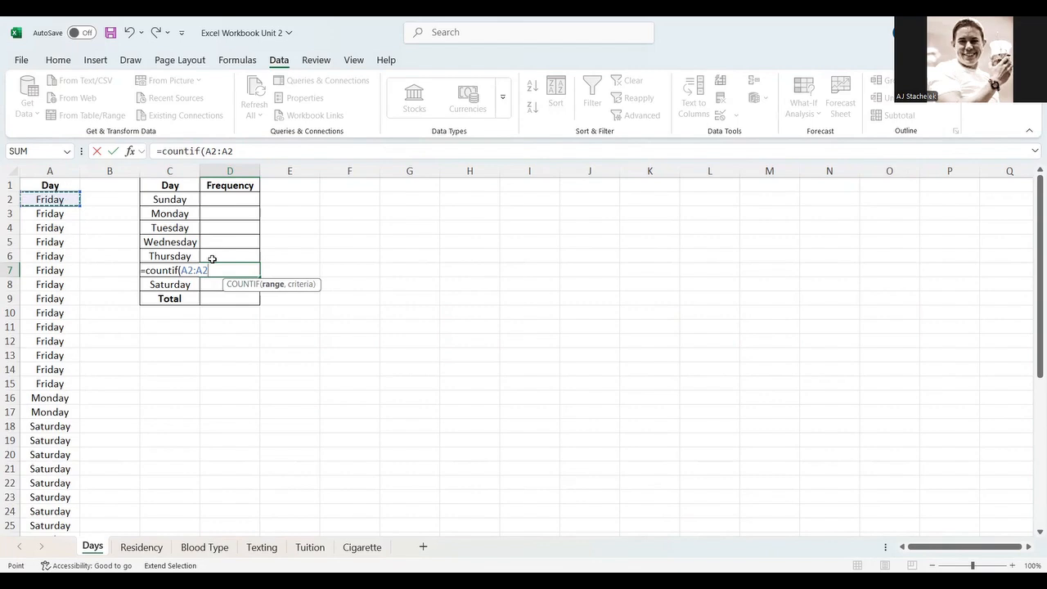
key(ctrl+shift+Down)
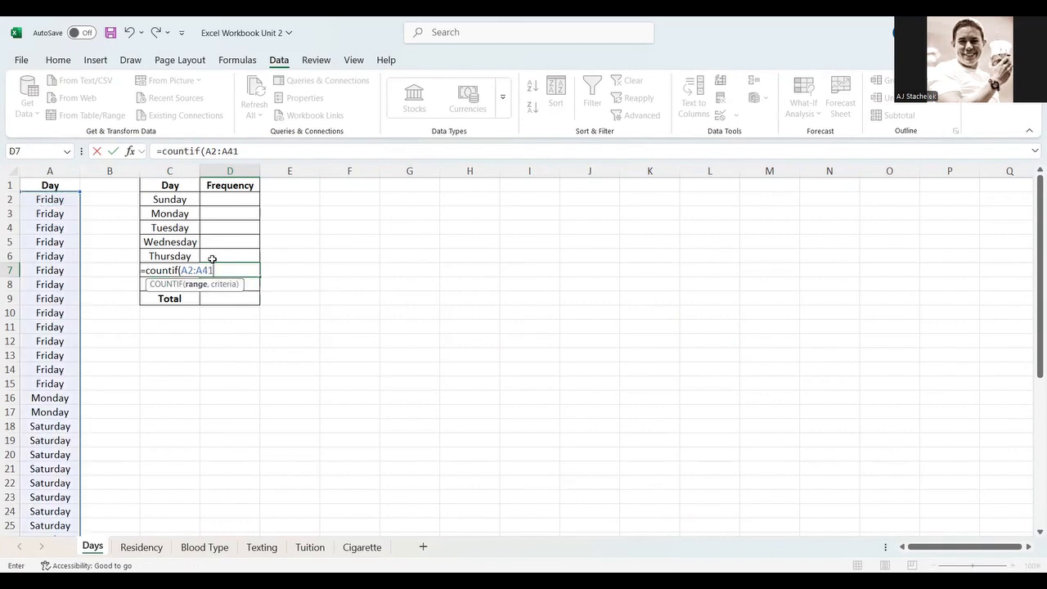
scroll(141, 349, down, 6)
scroll(141, 348, down, 3)
scroll(141, 349, up, 10)
text(,)
text("=Frid)
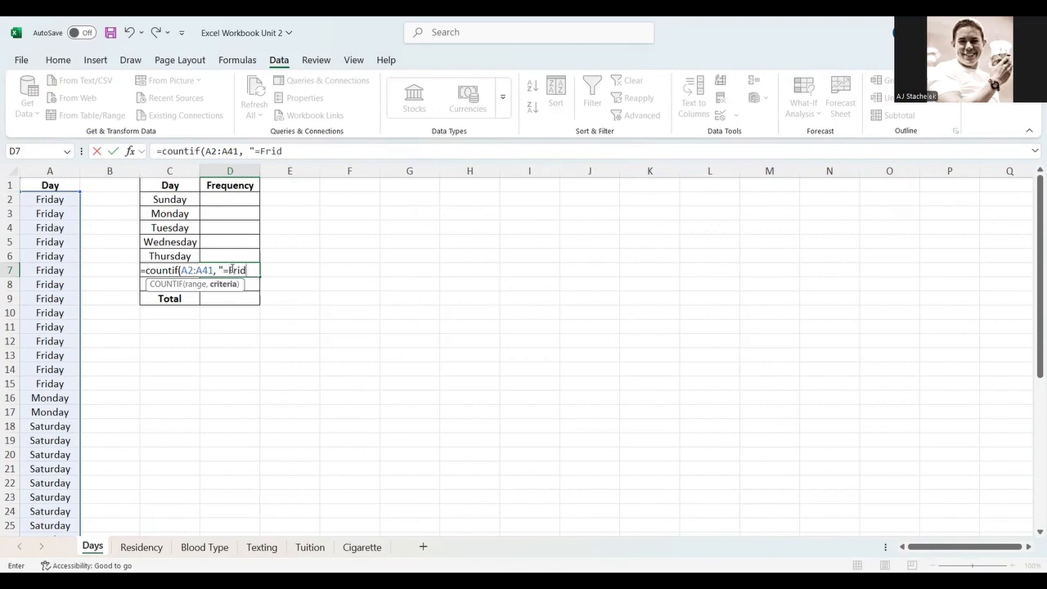
text(ay")
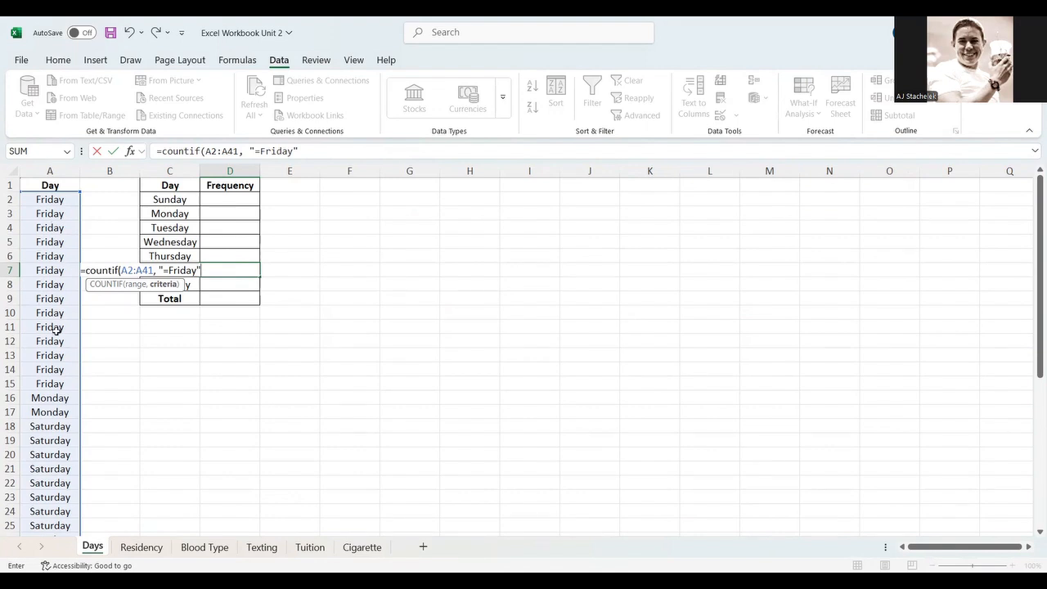
key(Return)
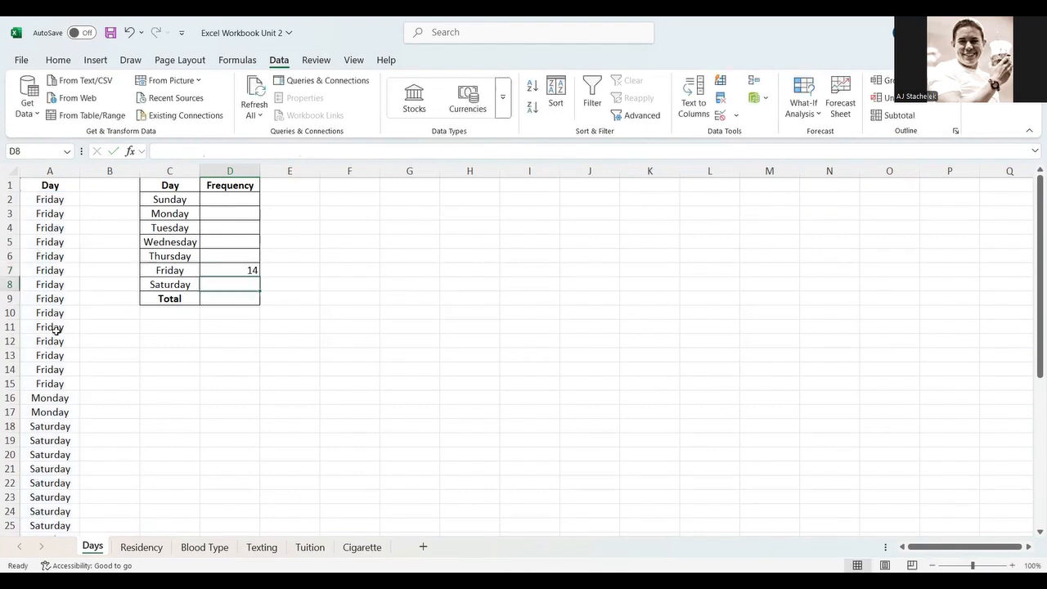
- Retype the first letter of the Friday criterion as lowercase f and re-enter the formula
click(222, 268)
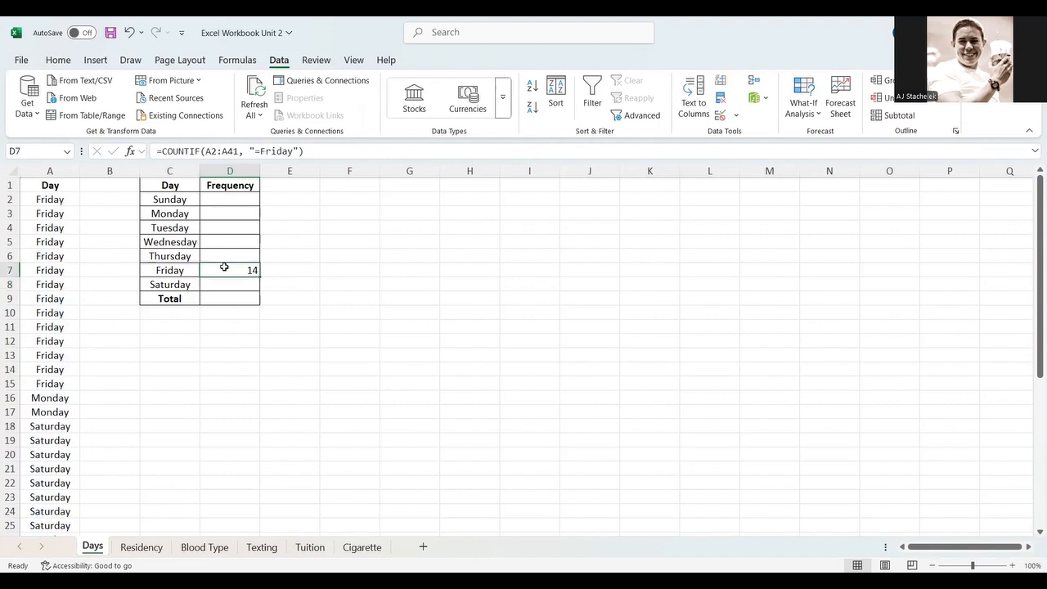
click(261, 150)
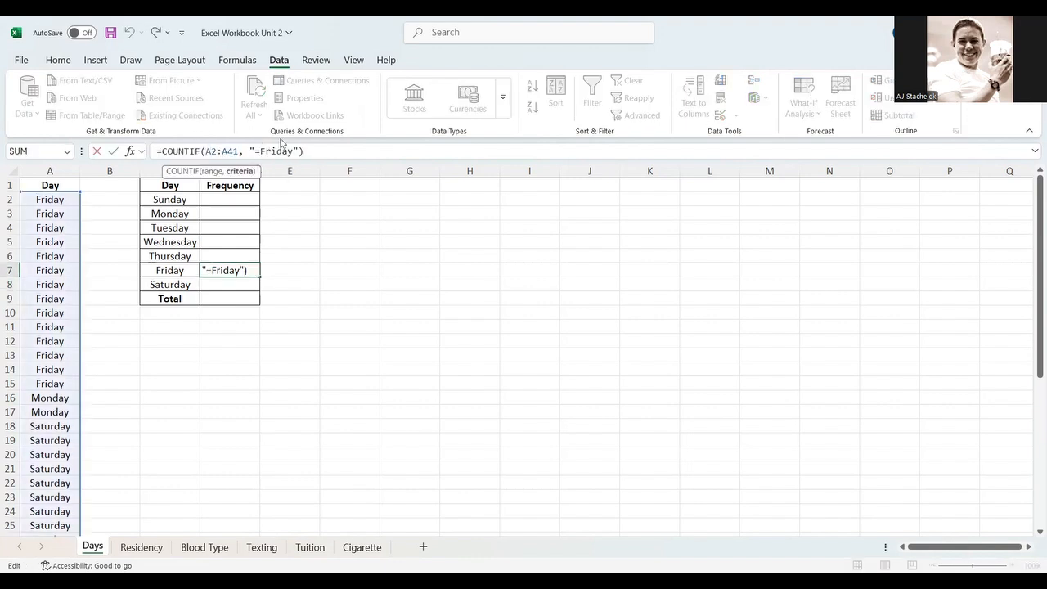
key(Delete)
text(f)
key(Return)
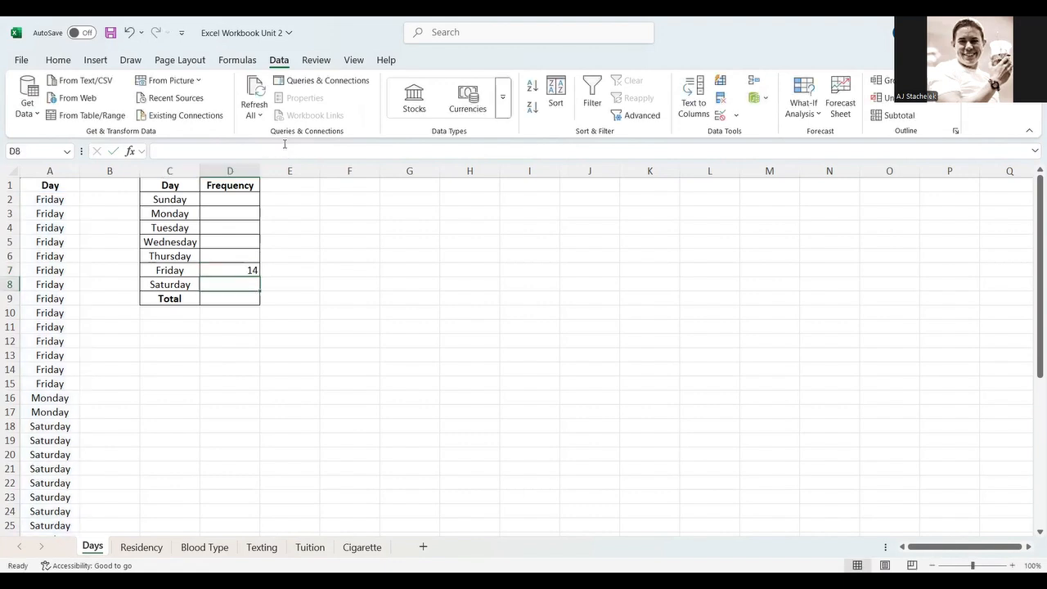
key(Up)
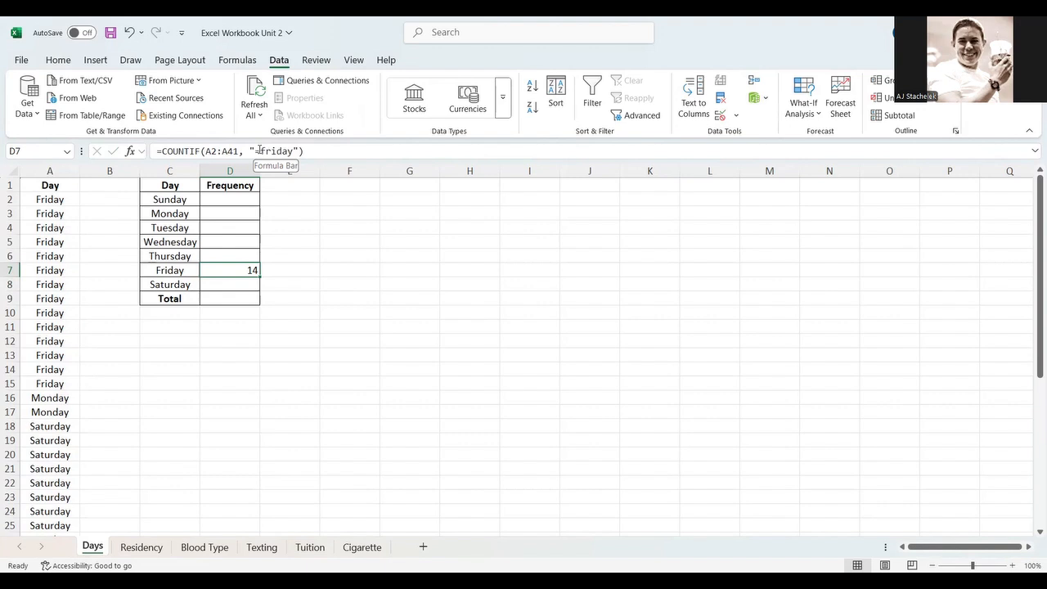
click(259, 151)
key(Return)
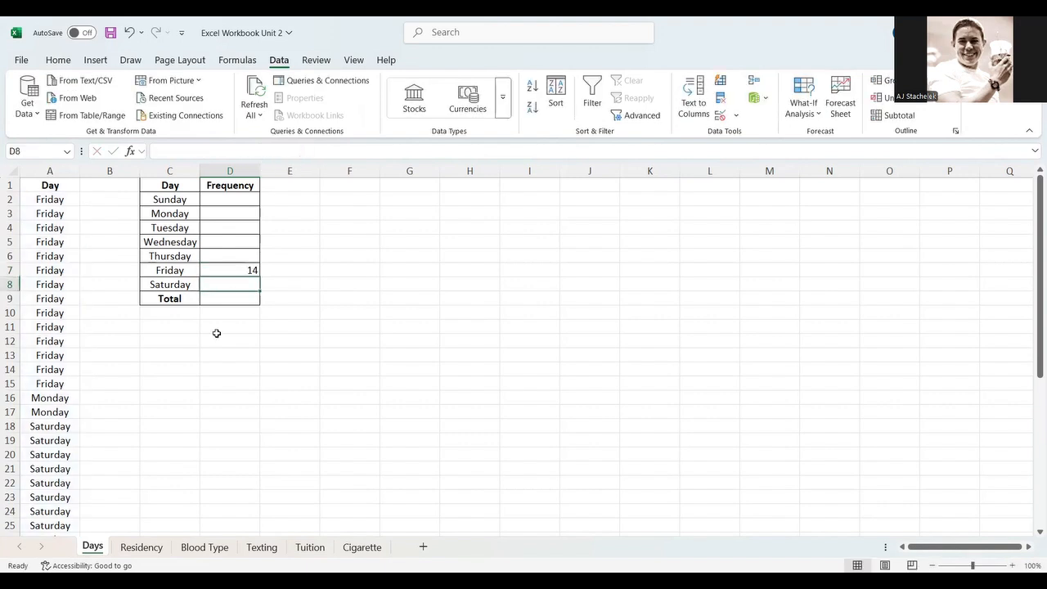
- Change the COUNTIF criterion to "=FFriday" and re-enter the formula
click(225, 270)
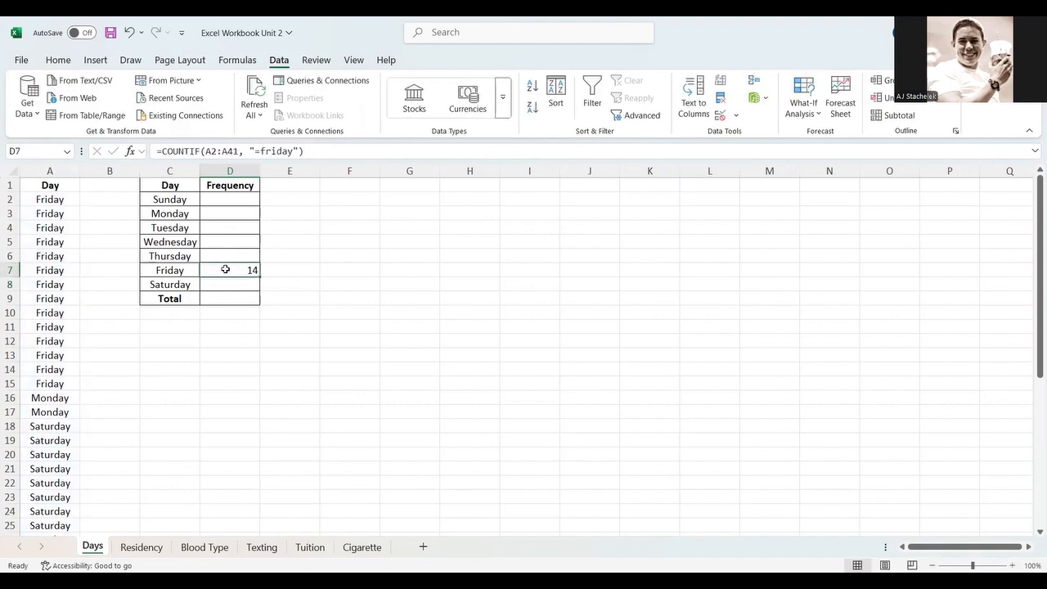
click(264, 150)
key(BackSpace)
text(FF)
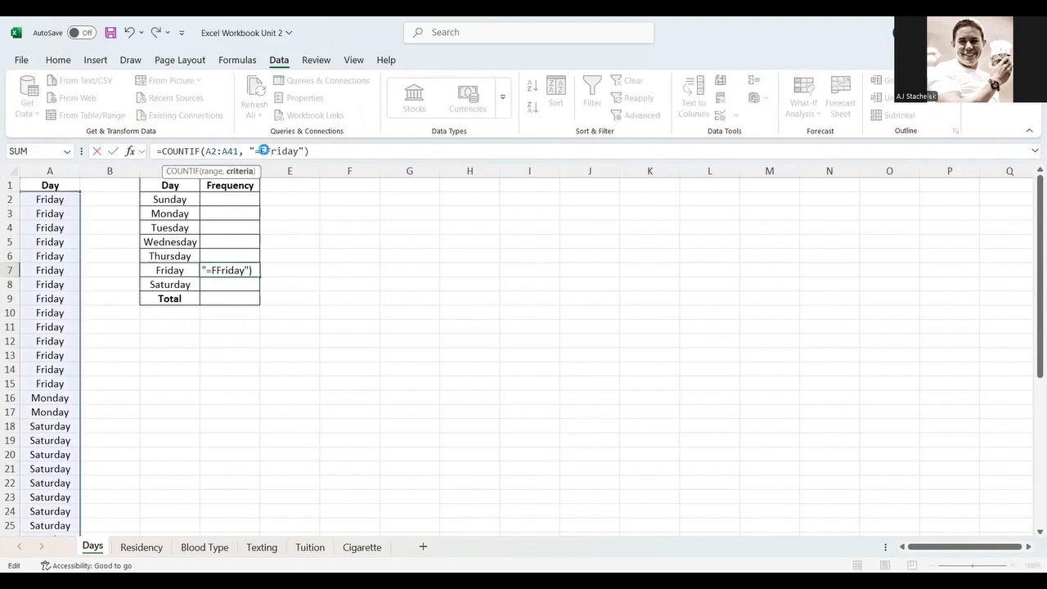
key(Return)
key(Up)
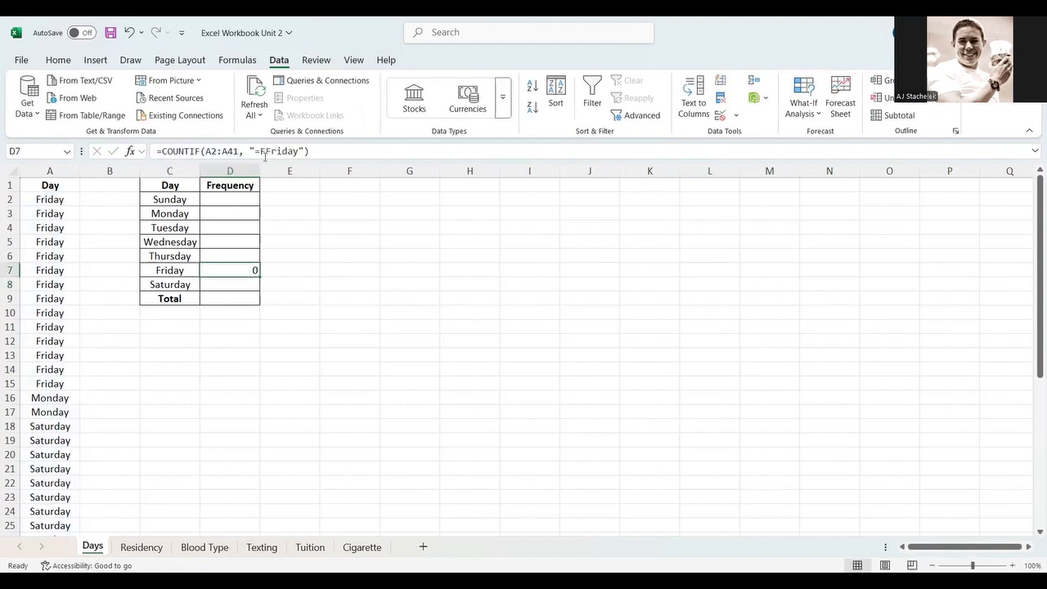
- Change the Friday criterion to "=friday" and re-enter the formula
click(270, 152)
key(BackSpace)
key(BackSpace)
text(f)
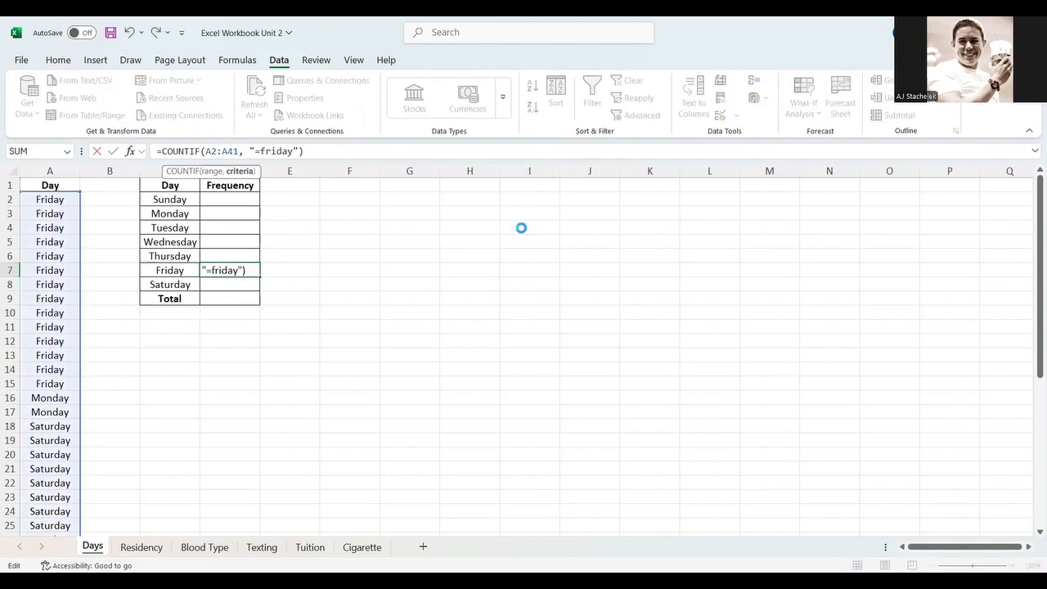
key(Return)
key(Up)
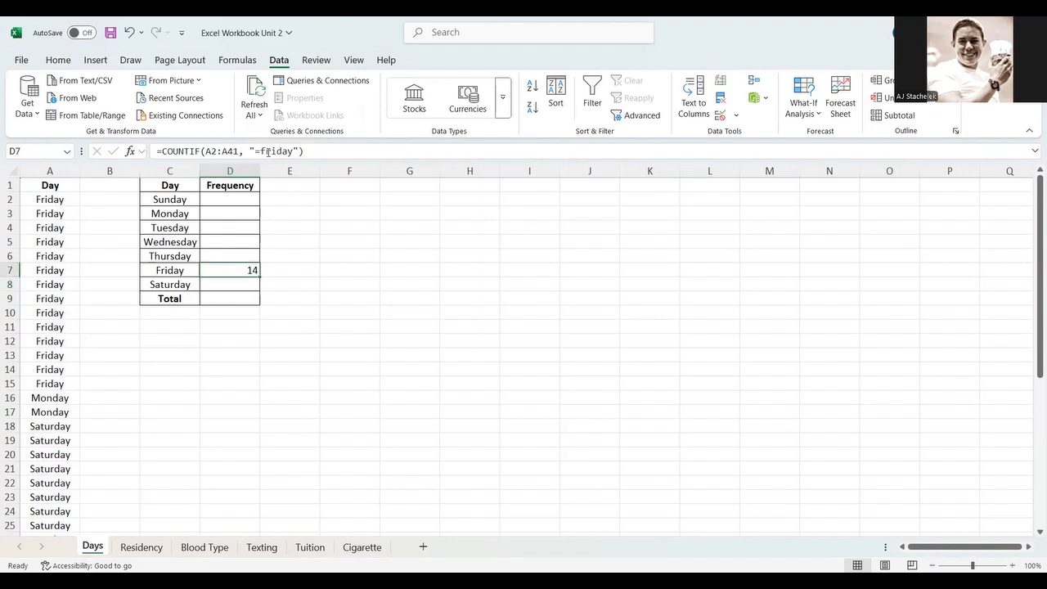
- Capitalise the Friday criterion back to "=Friday" and re-enter the formula
click(268, 151)
key(BackSpace)
text(F)
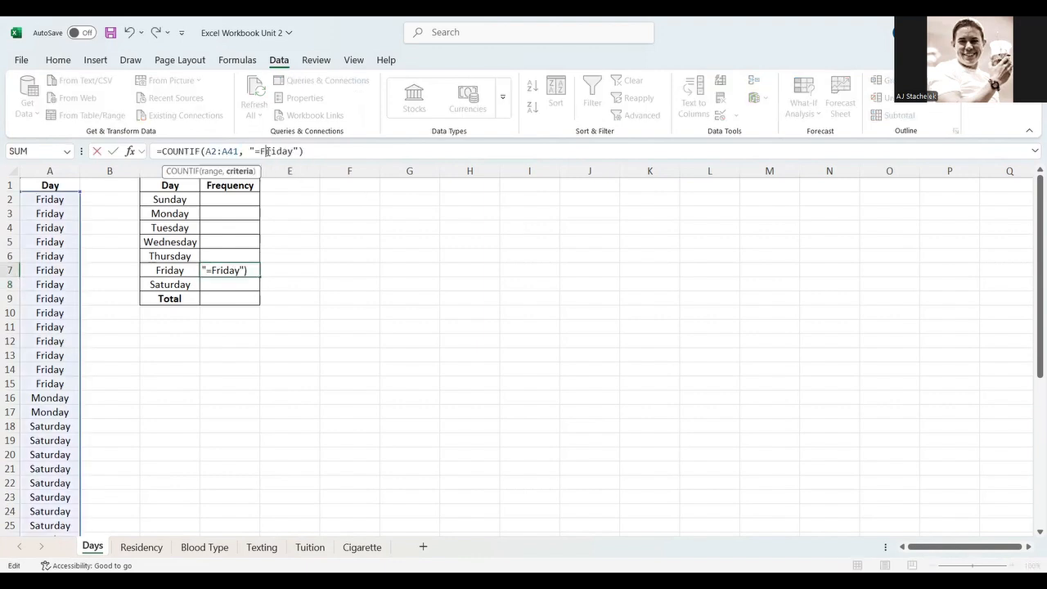
key(Return)
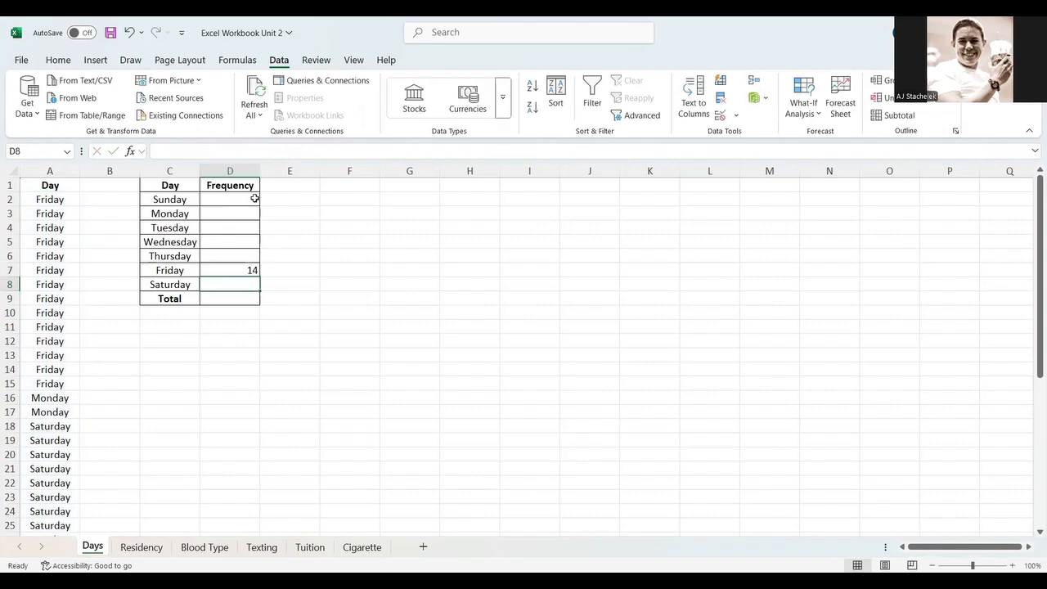
- Examine the range reference in the Friday COUNTIF formula
click(235, 272)
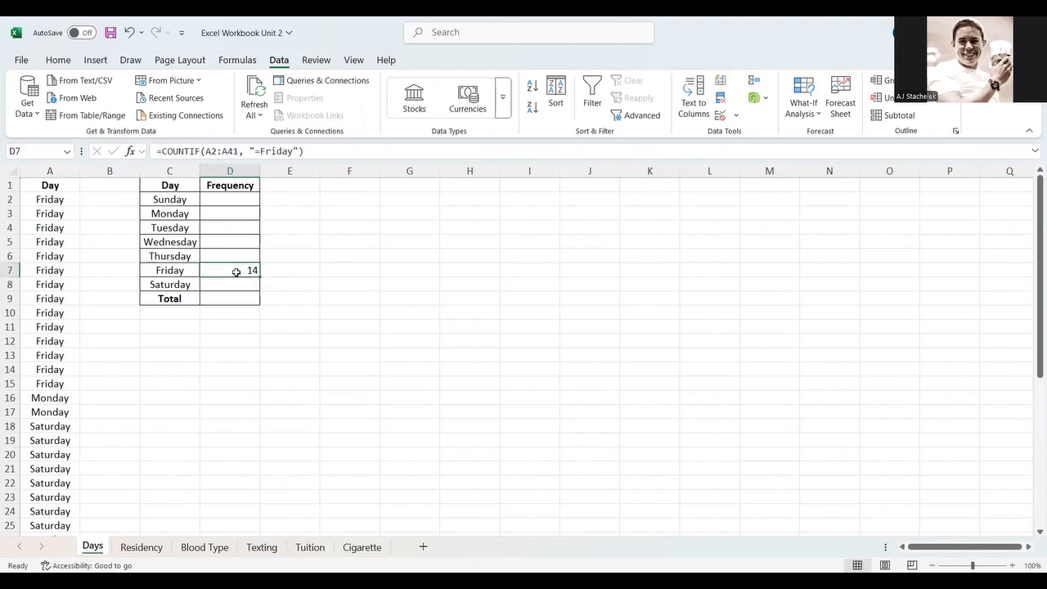
click(206, 152)
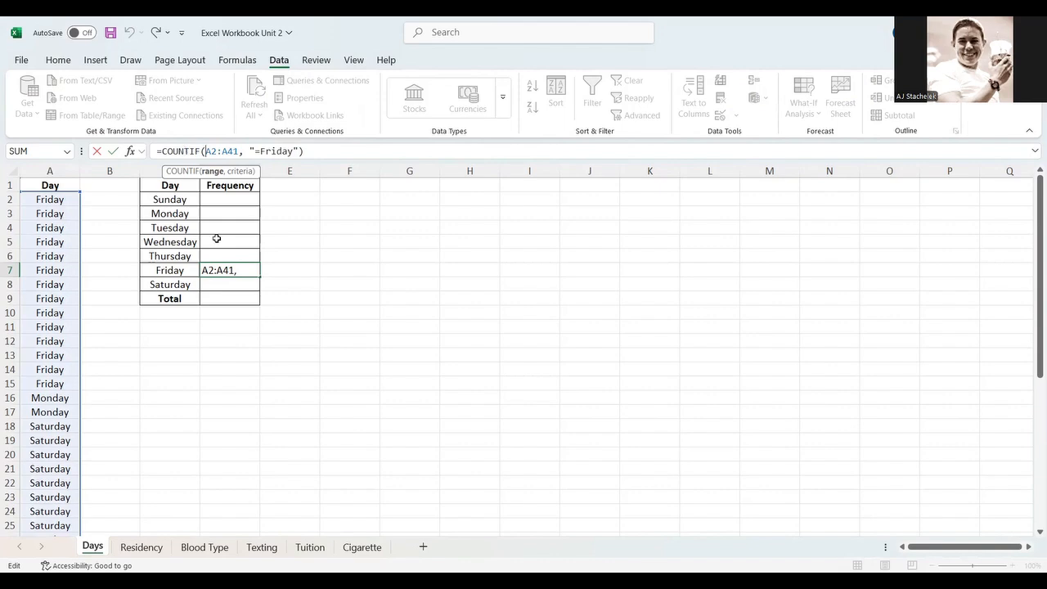
key(Return)
- Copy the Friday formula down into Saturday's cell, check its range, and clear that cell again
click(251, 270)
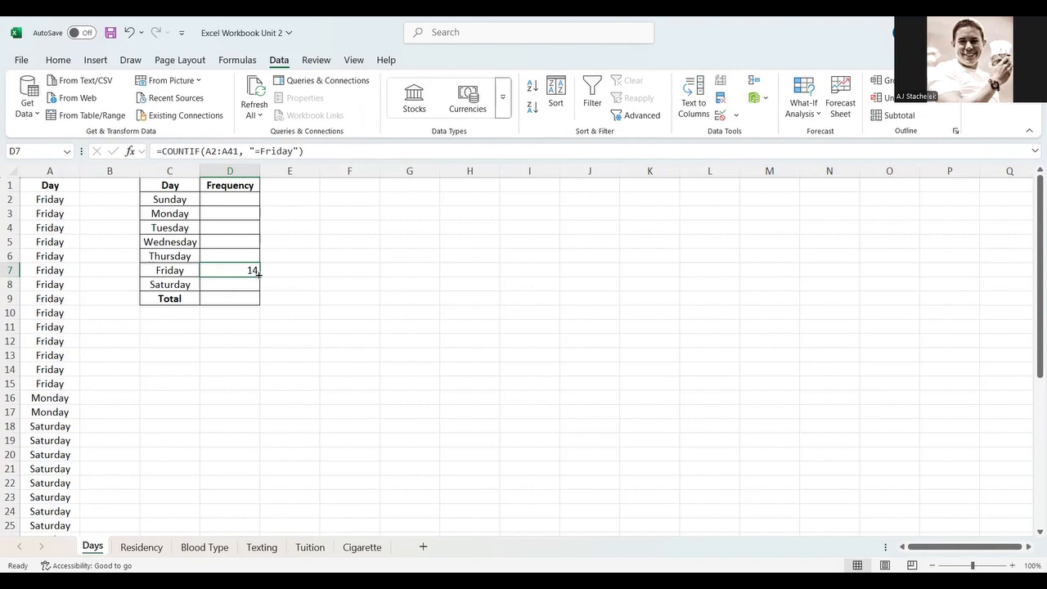
drag(258, 275, 254, 291)
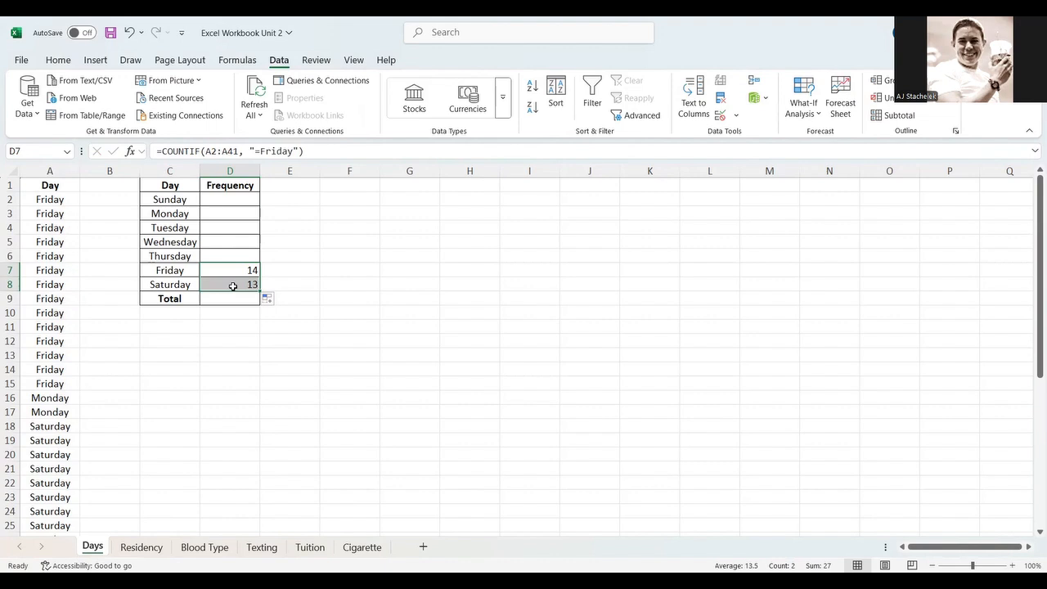
click(245, 268)
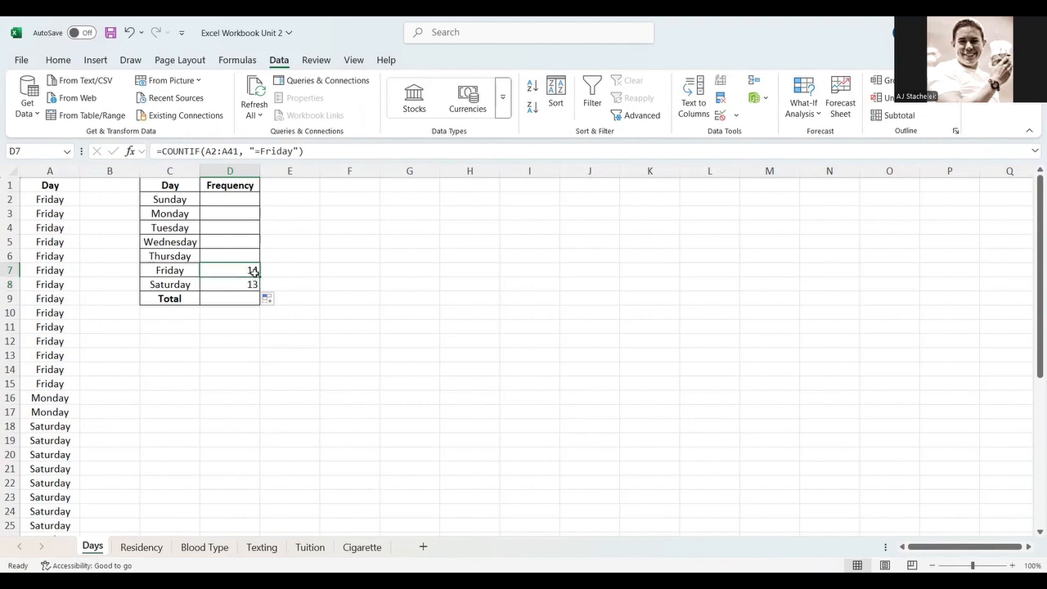
drag(261, 278, 263, 291)
click(243, 286)
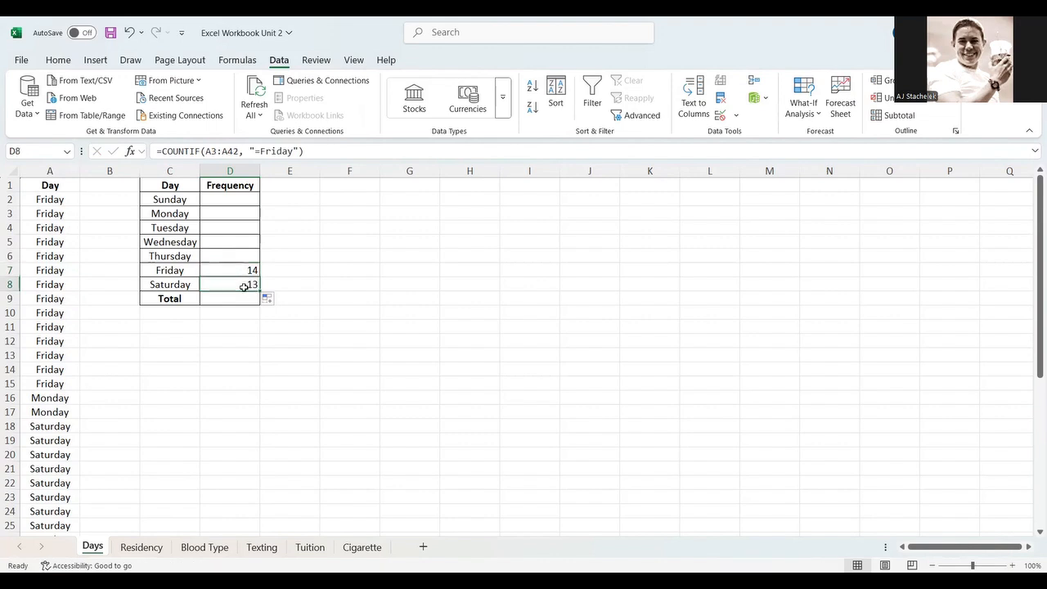
click(311, 151)
click(205, 151)
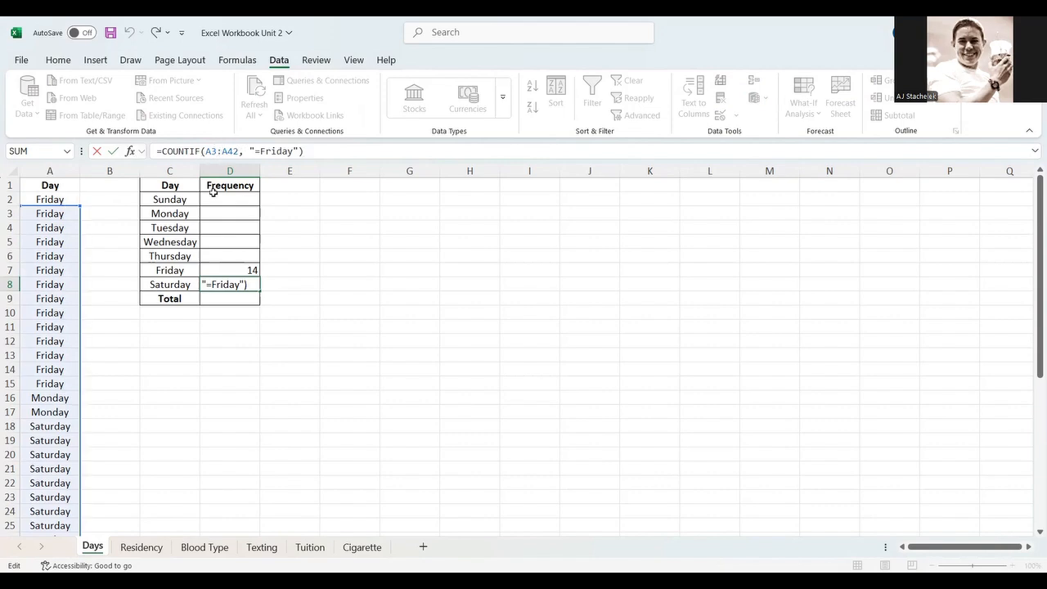
key(Return)
key(Up)
key(BackSpace)
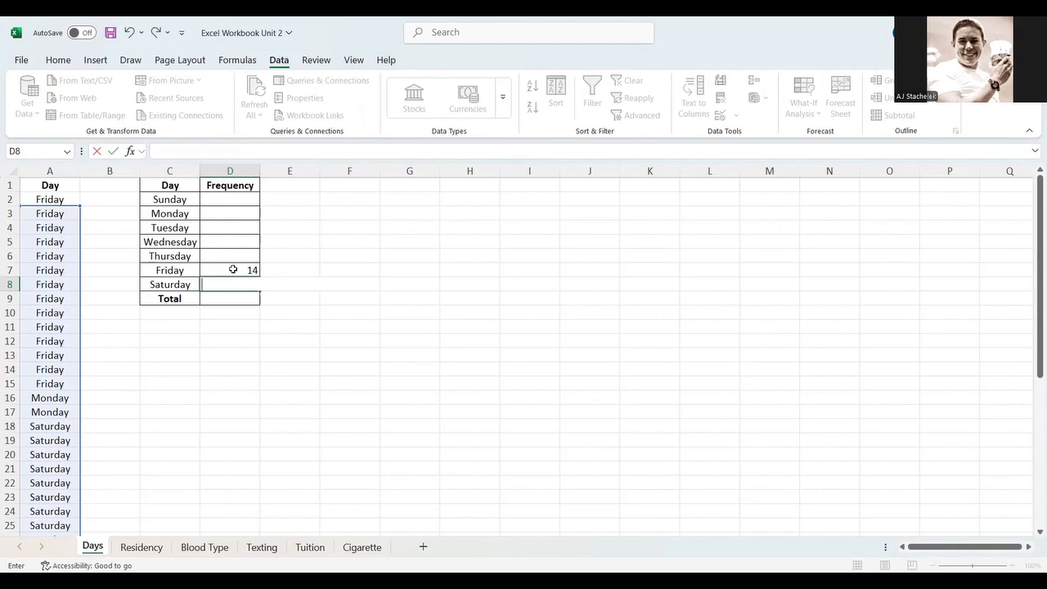
- Make the Friday COUNTIF range absolute as $A$2:$A$41 and re-enter the formula
click(234, 270)
click(207, 151)
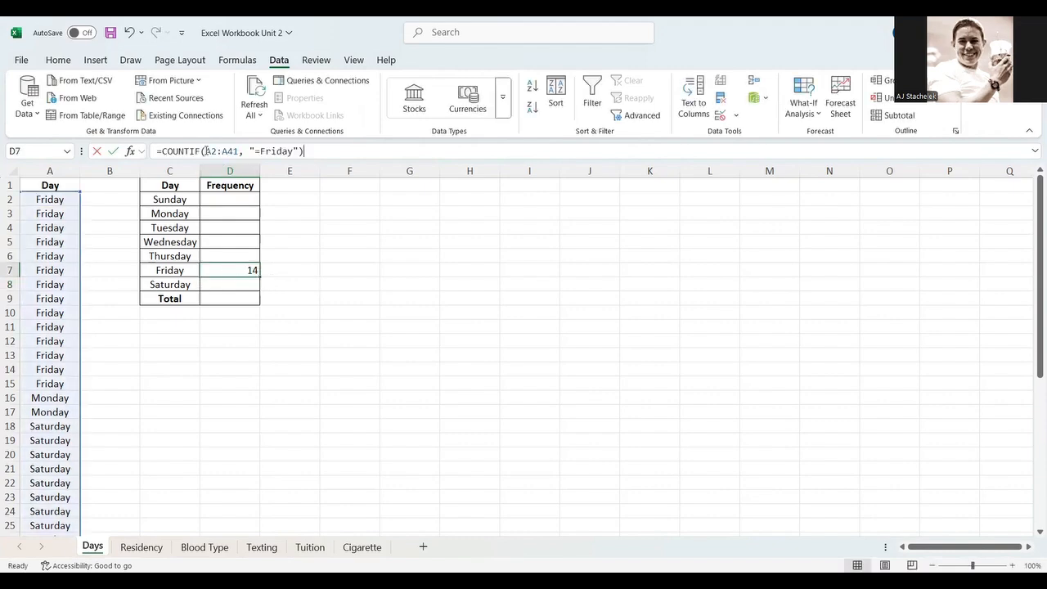
text($A$2:$A$)
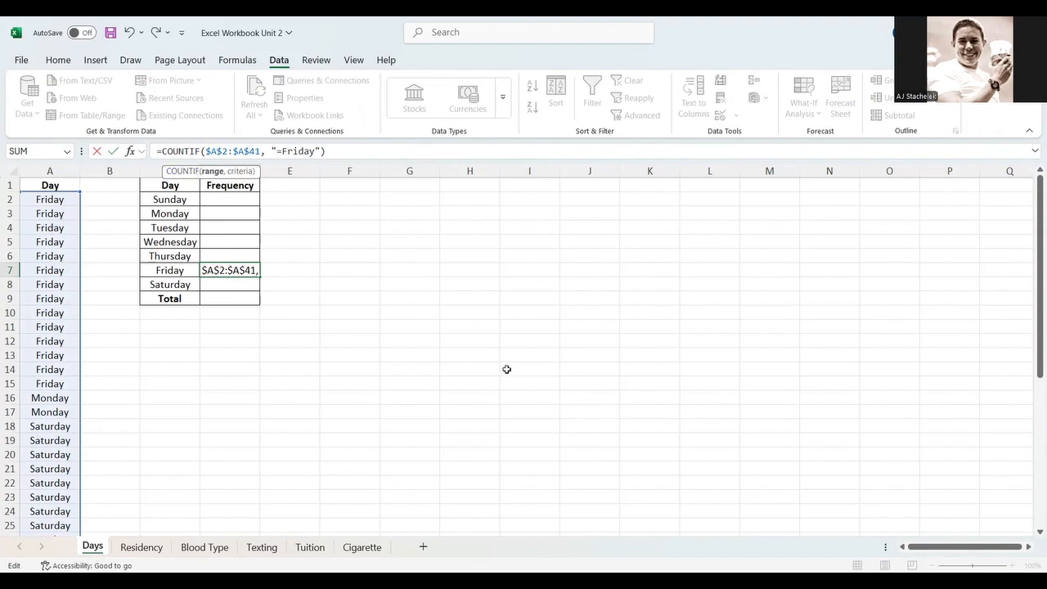
key(Return)
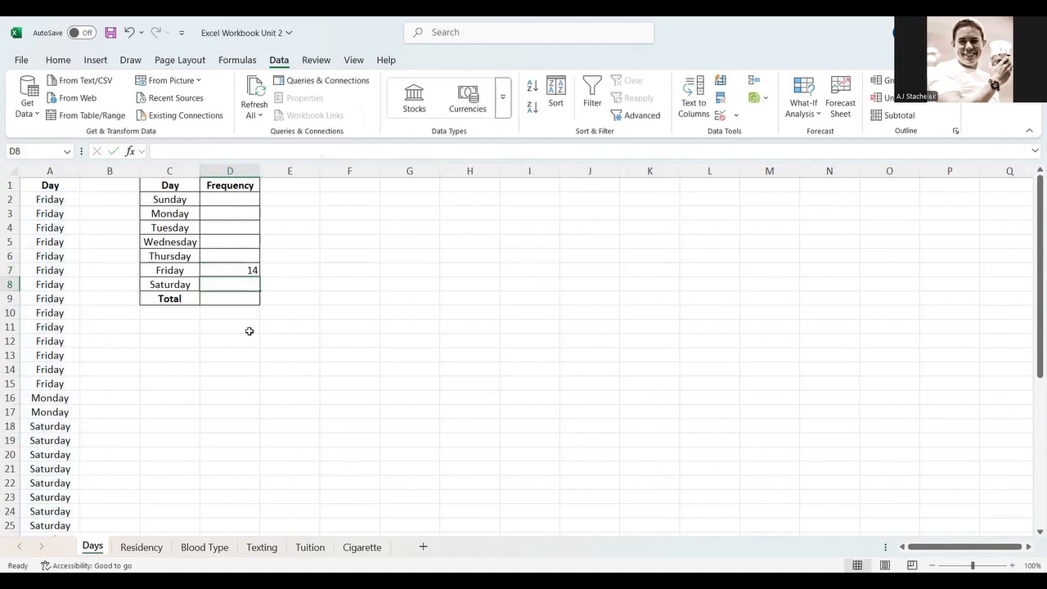
- Fill the Friday formula down into Saturday's frequency cell
click(240, 267)
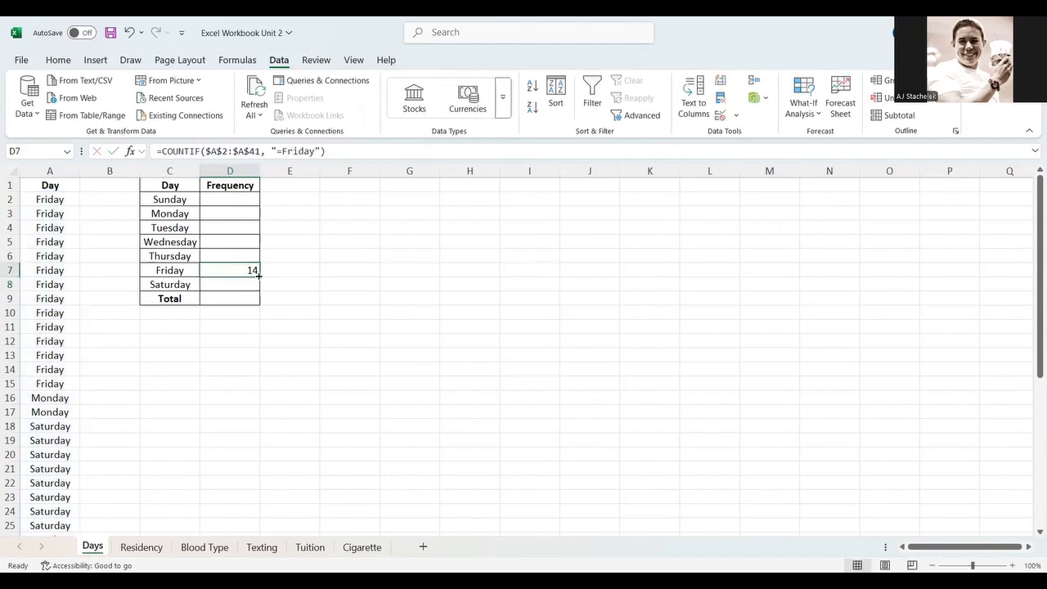
drag(259, 276, 260, 290)
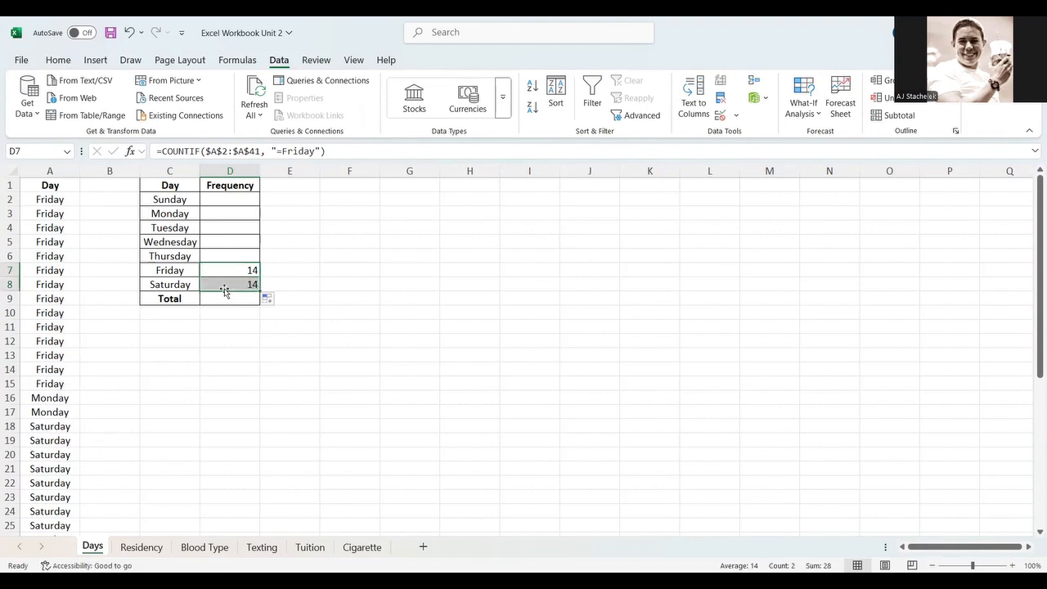
click(226, 286)
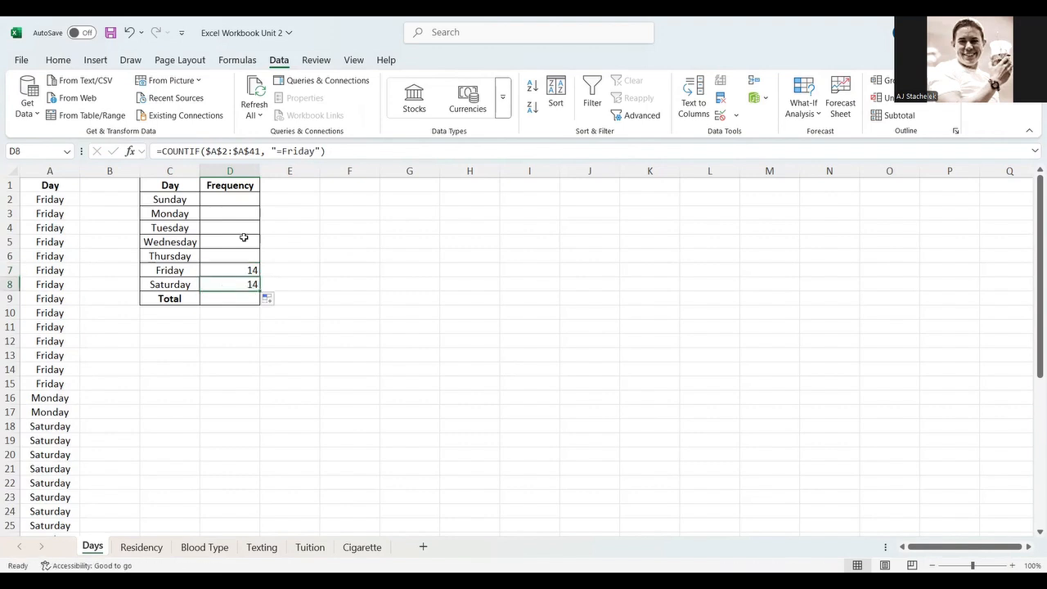
- Change Saturday's COUNTIF criterion to "=Saturday" and enter the formula
click(341, 151)
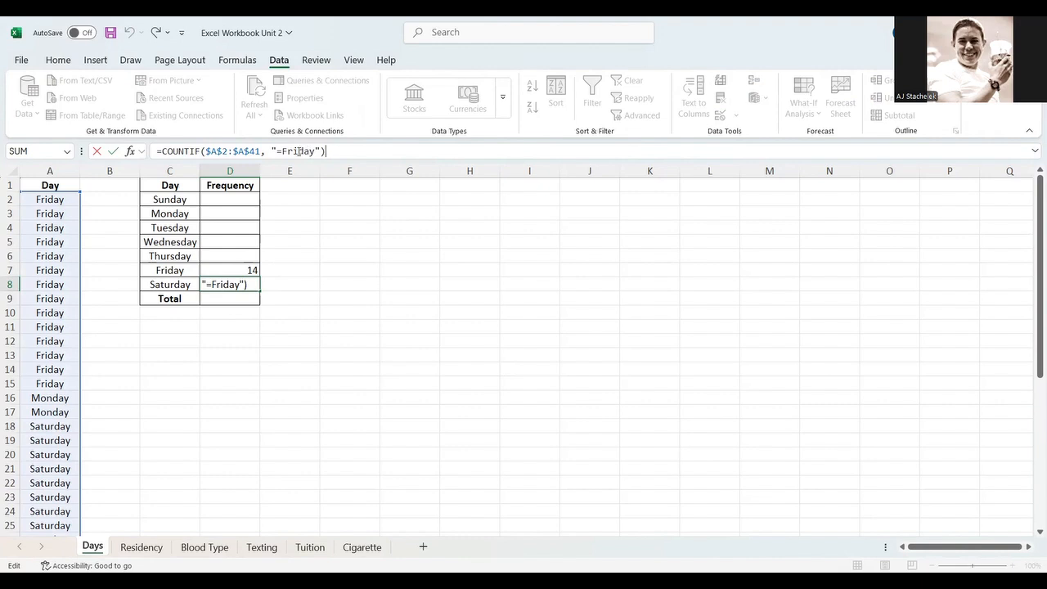
click(297, 152)
key(BackSpace)
key(BackSpace)
key(BackSpace)
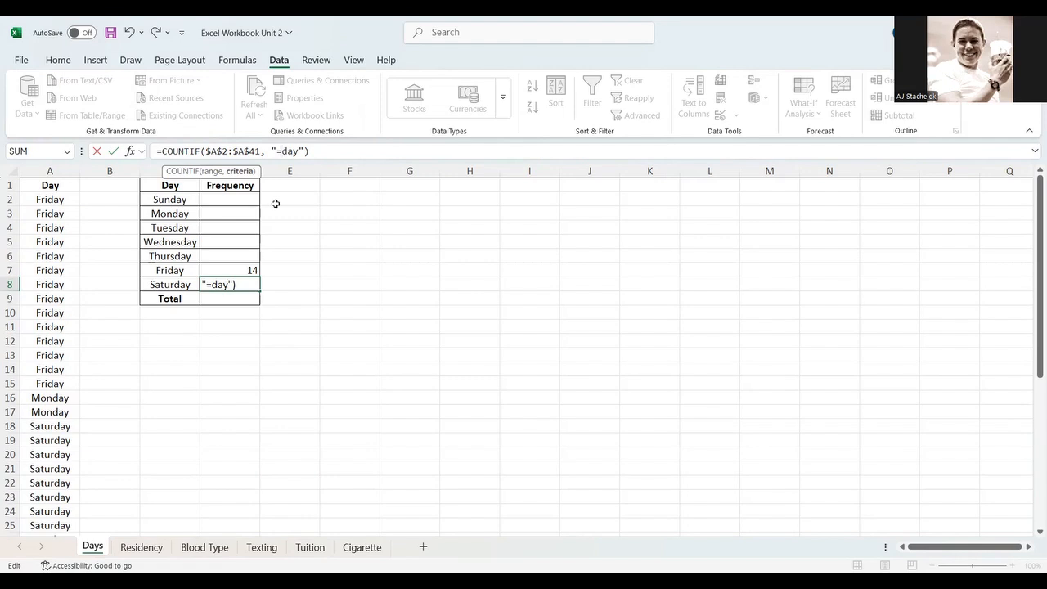
text(Satur)
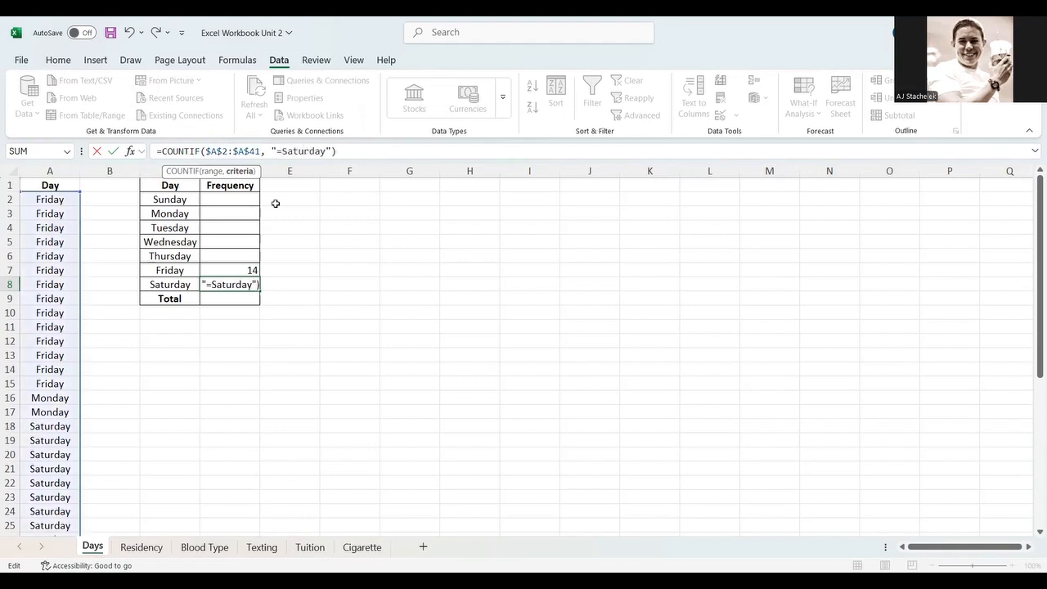
key(Return)
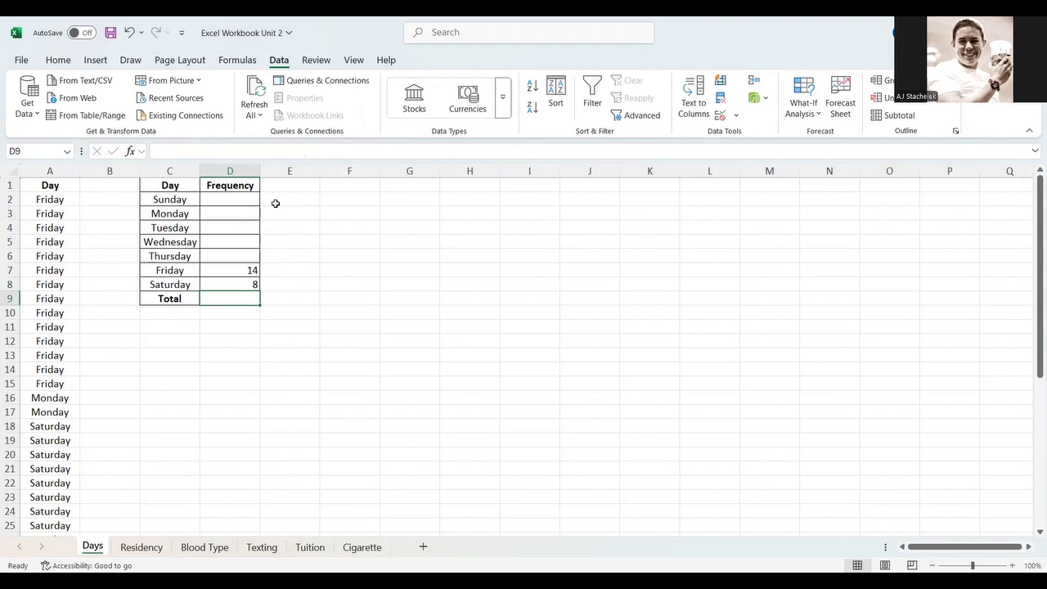
- Examine the Saturday entries in the Day column
key(Up)
scroll(39, 404, down, 6)
scroll(40, 401, up, 2)
click(59, 247)
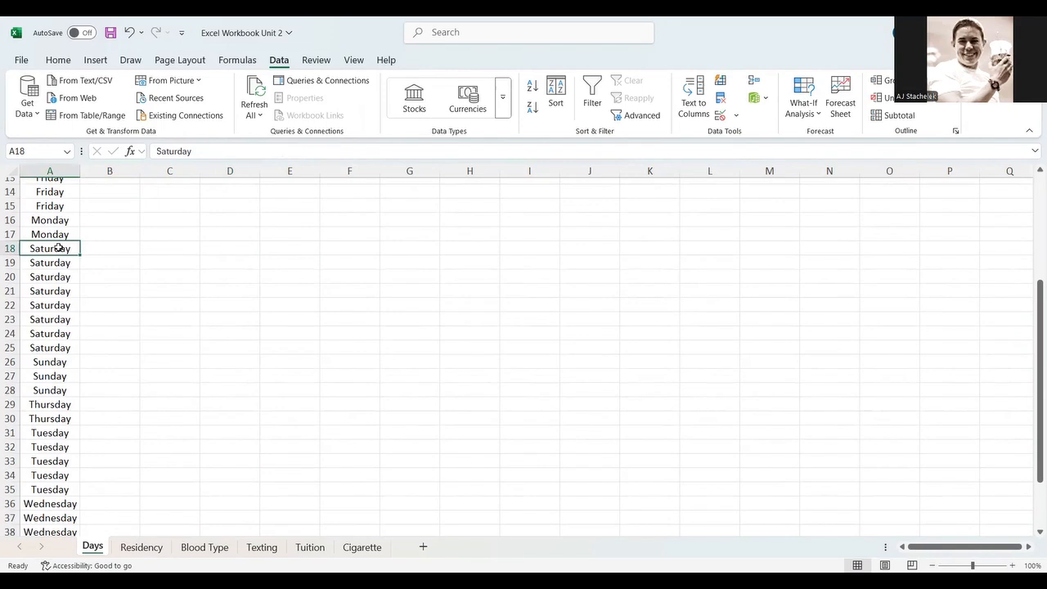
key(Down)
key(Down)
key(Down)
key(Down)
key(Down)
key(Down)
key(Down)
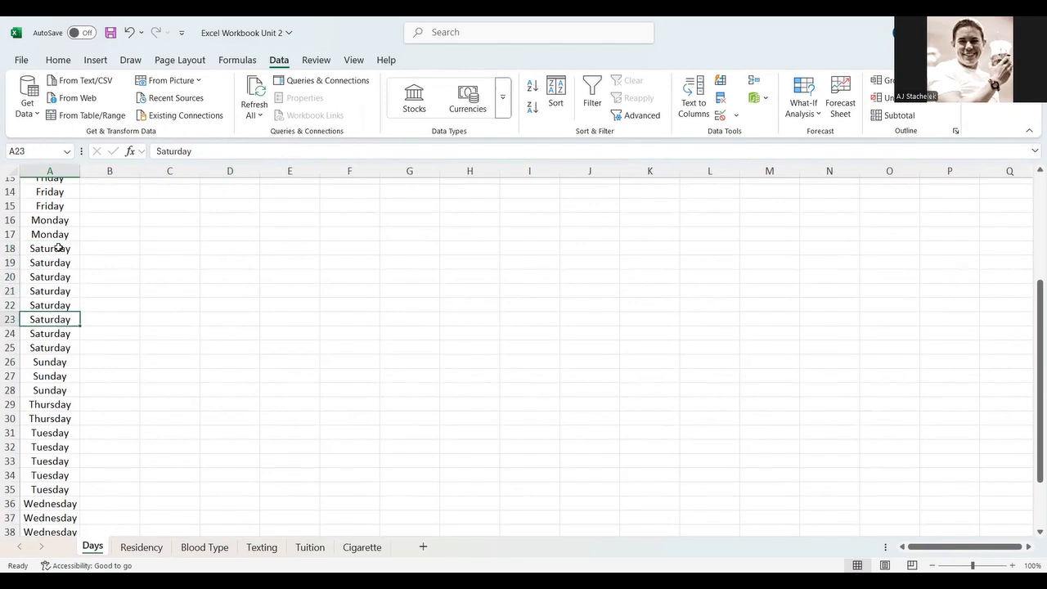
scroll(159, 283, up, 5)
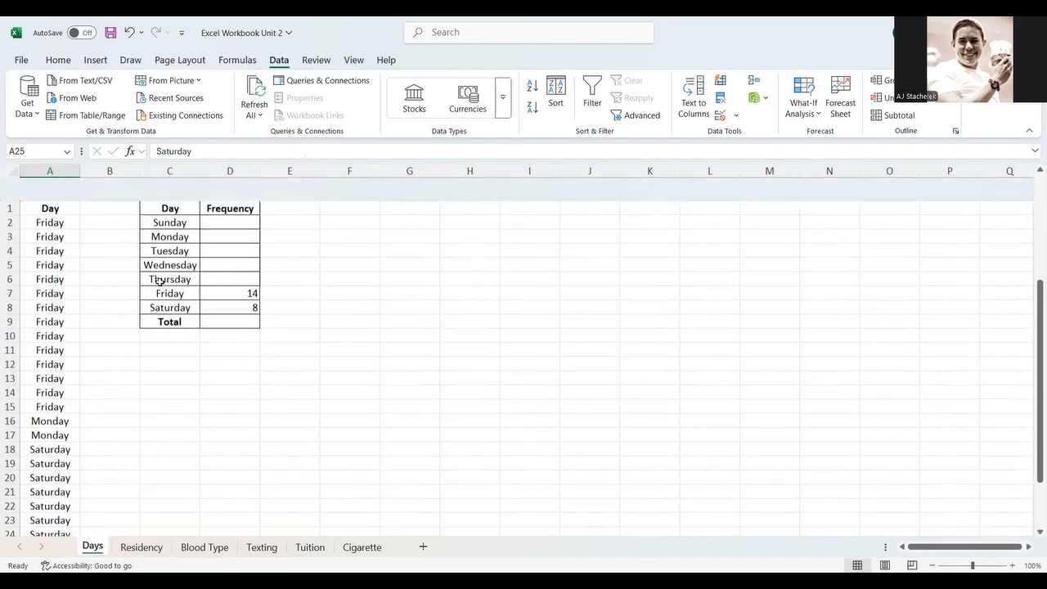
- Fill the Friday formula up into the Sunday through Thursday frequency cells
click(229, 269)
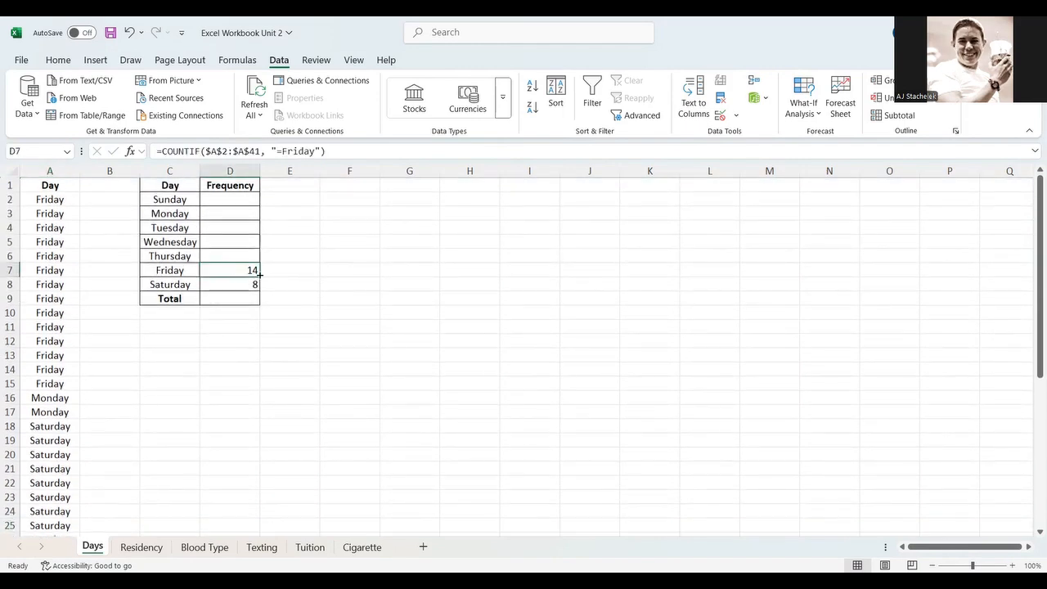
drag(235, 243, 236, 196)
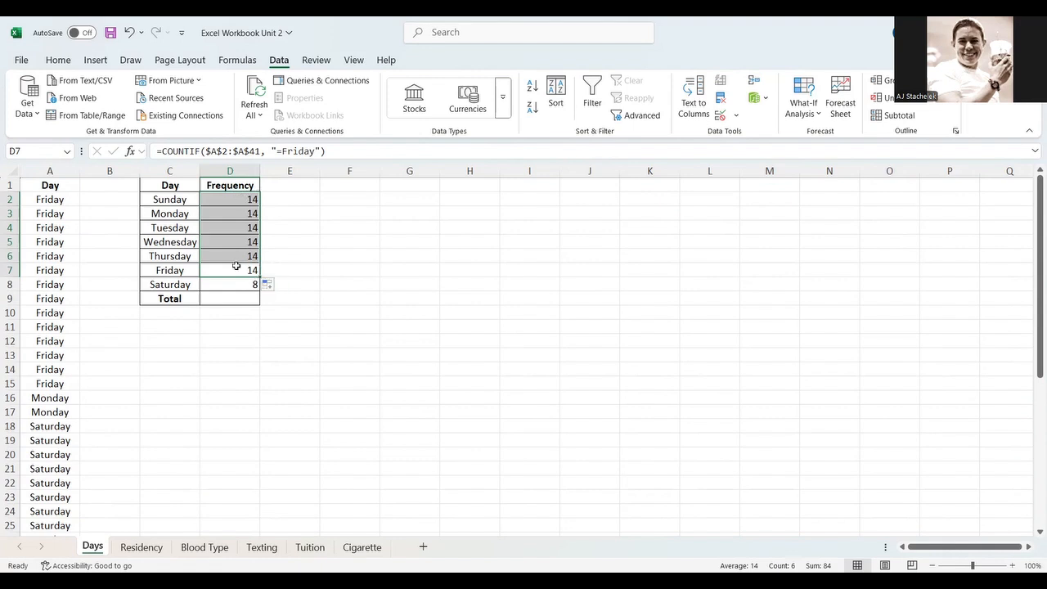
- Change Sunday's COUNTIF criterion to "=Sunday" and enter the formula
click(236, 198)
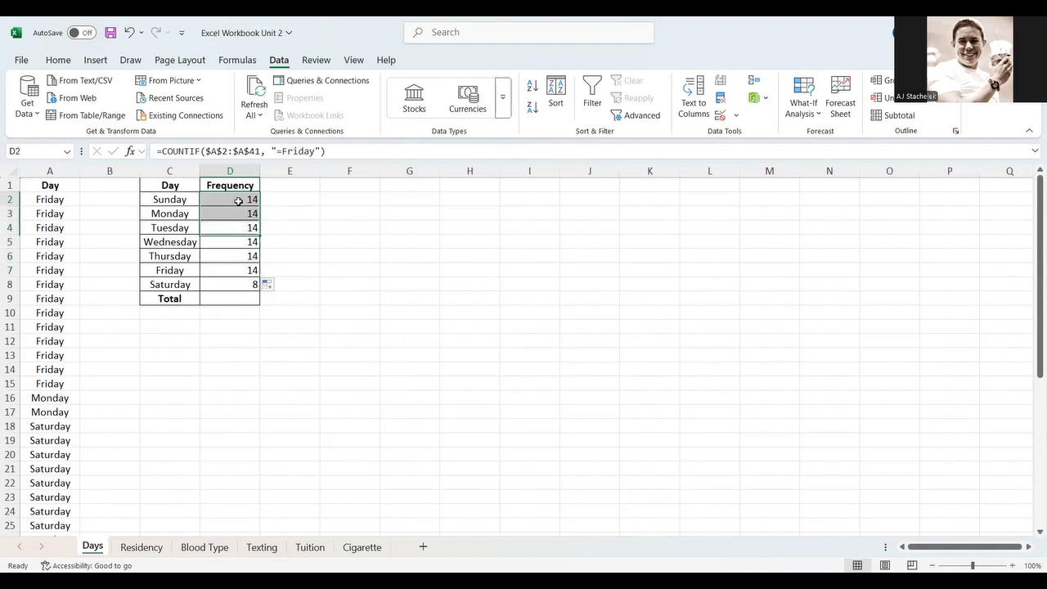
click(297, 151)
key(BackSpace)
key(BackSpace)
key(BackSpace)
text(Sun)
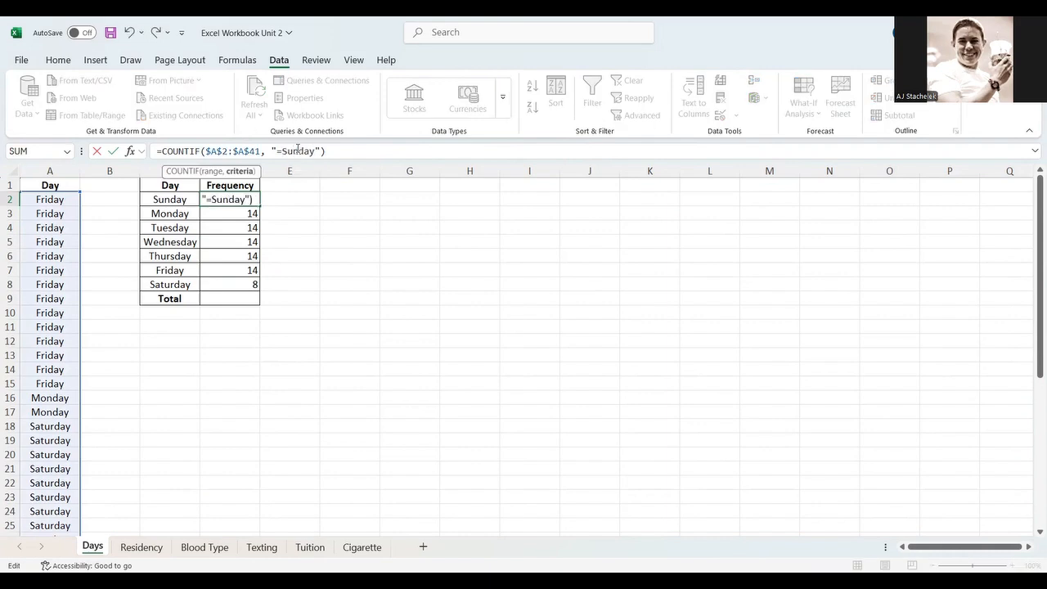
key(Return)
- Change Monday's COUNTIF criterion to "=Monday" and enter the formula
click(298, 151)
key(BackSpace)
key(BackSpace)
key(BackSpace)
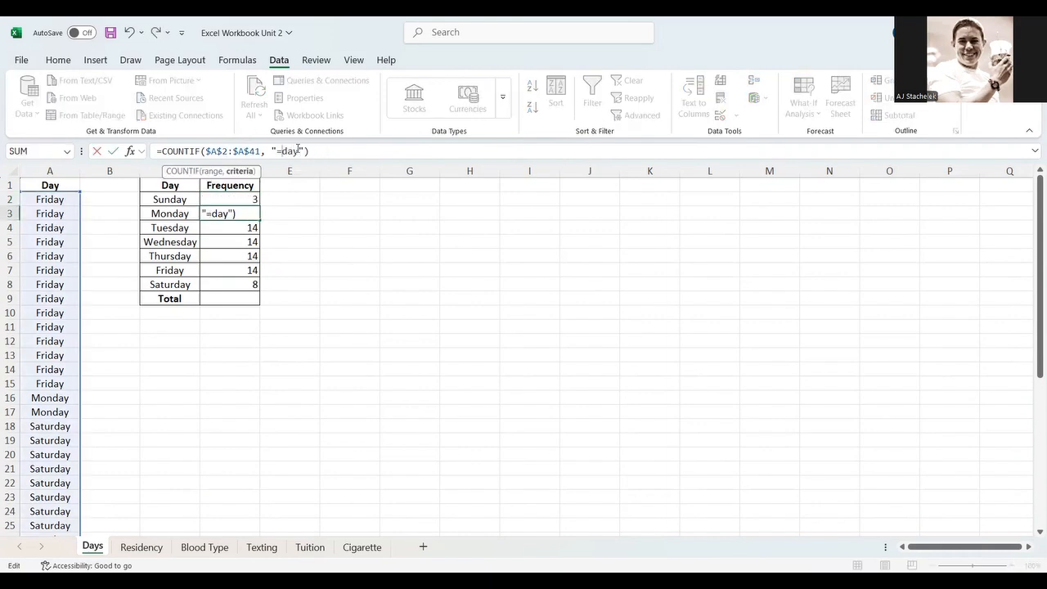
text(Mon)
key(Return)
- Change Tuesday's COUNTIF criterion to "=Tuesday" and enter the formula
click(298, 152)
key(BackSpace)
key(BackSpace)
key(BackSpace)
text(Tues)
key(Return)
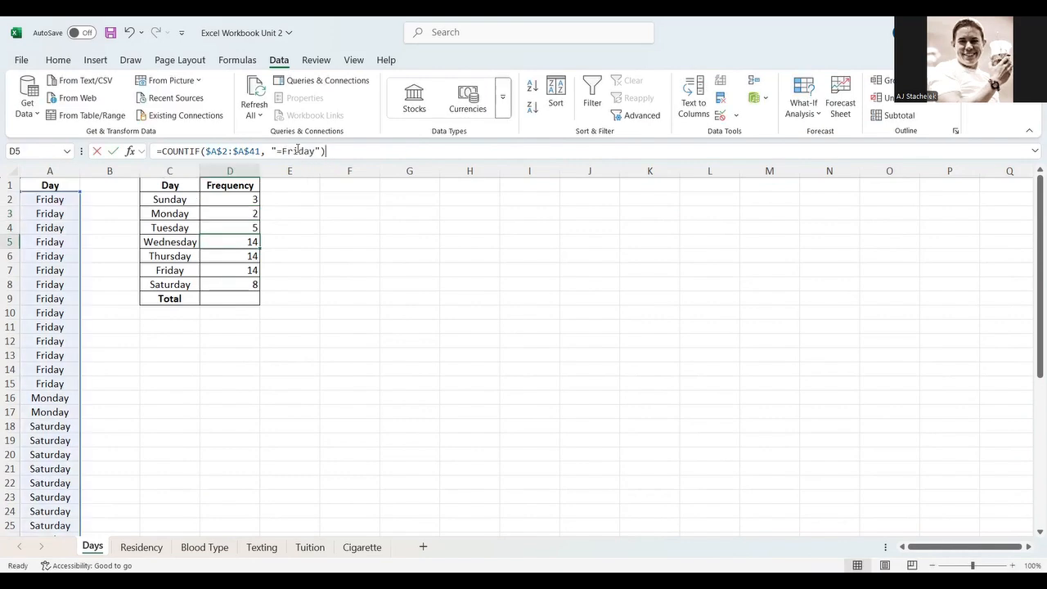
- Change Wednesday's COUNTIF criterion to "=Wednesday" and enter the formula
click(298, 151)
key(BackSpace)
key(BackSpace)
key(BackSpace)
text(Wednes)
key(Return)
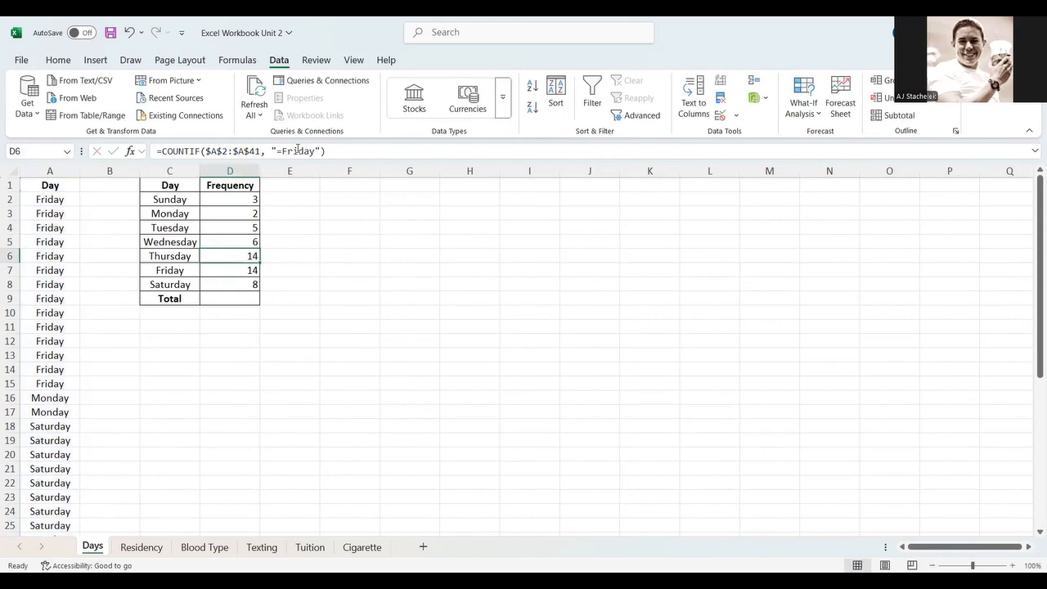
- Change Thursday's COUNTIF criterion to "=Thursday" and enter the formula
click(298, 151)
key(BackSpace)
key(BackSpace)
key(BackSpace)
text(Thurs)
key(Return)
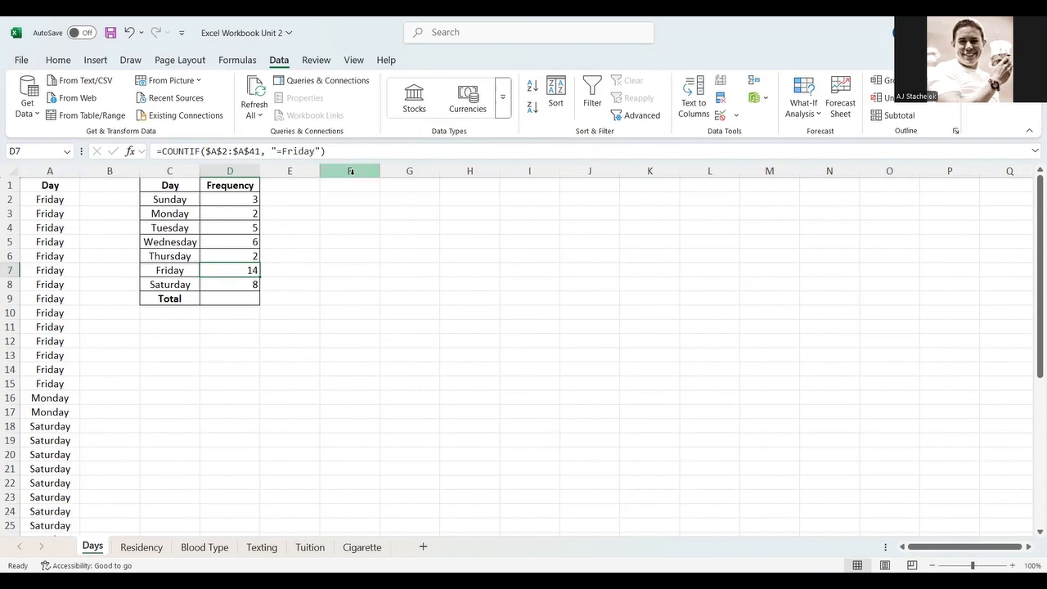
- Total the day frequencies in the Total cell with a SUM of D2:D8
click(227, 299)
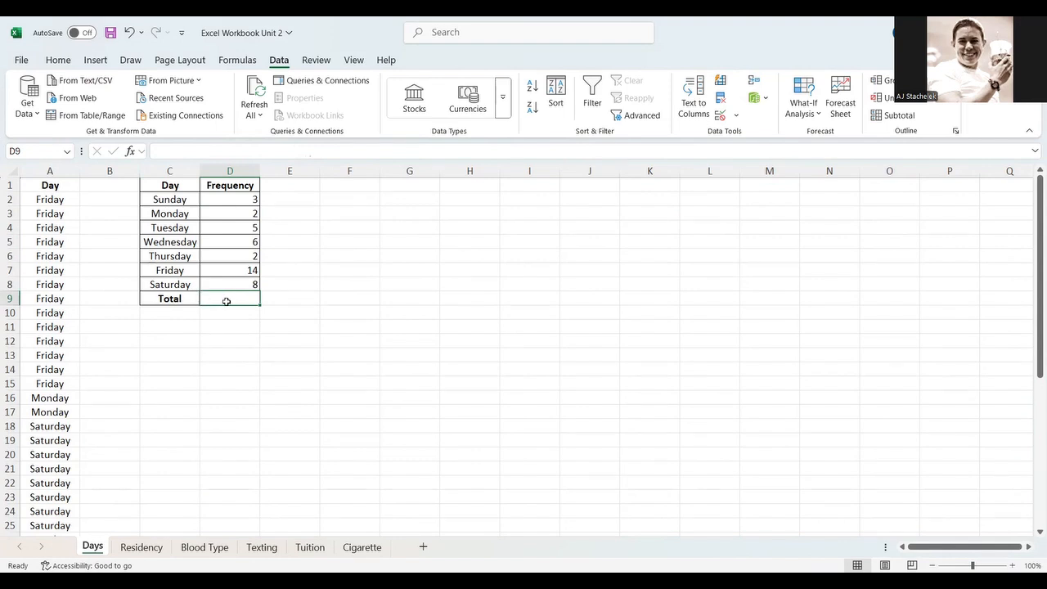
text(=)
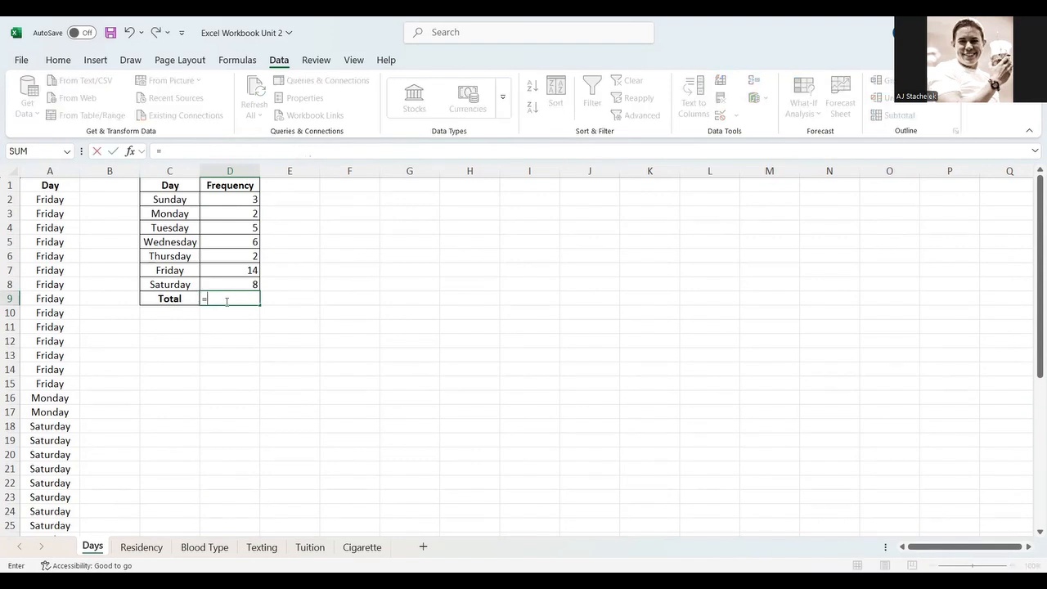
text(sum)
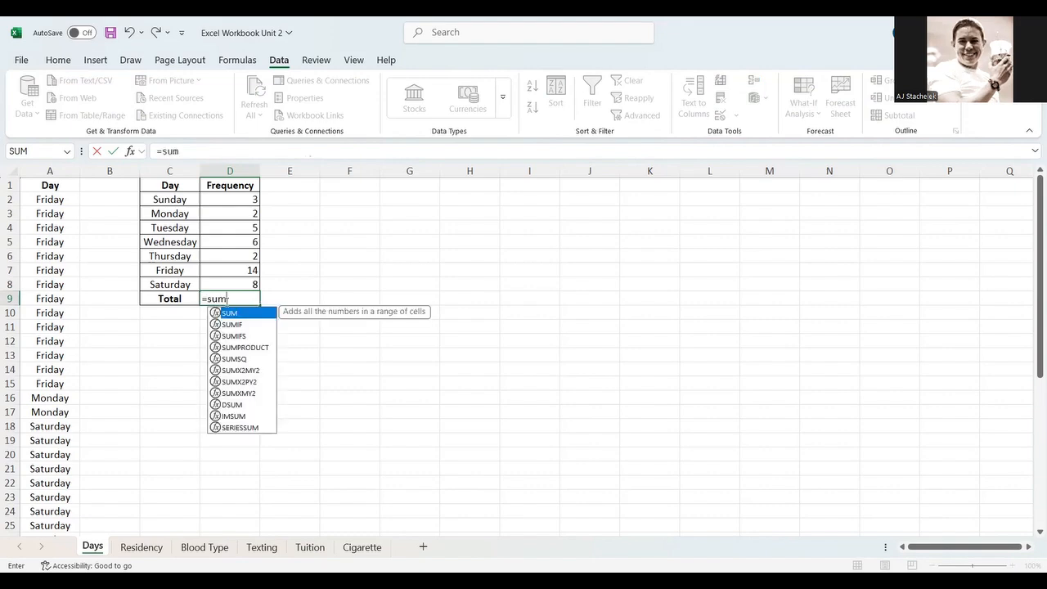
text(()
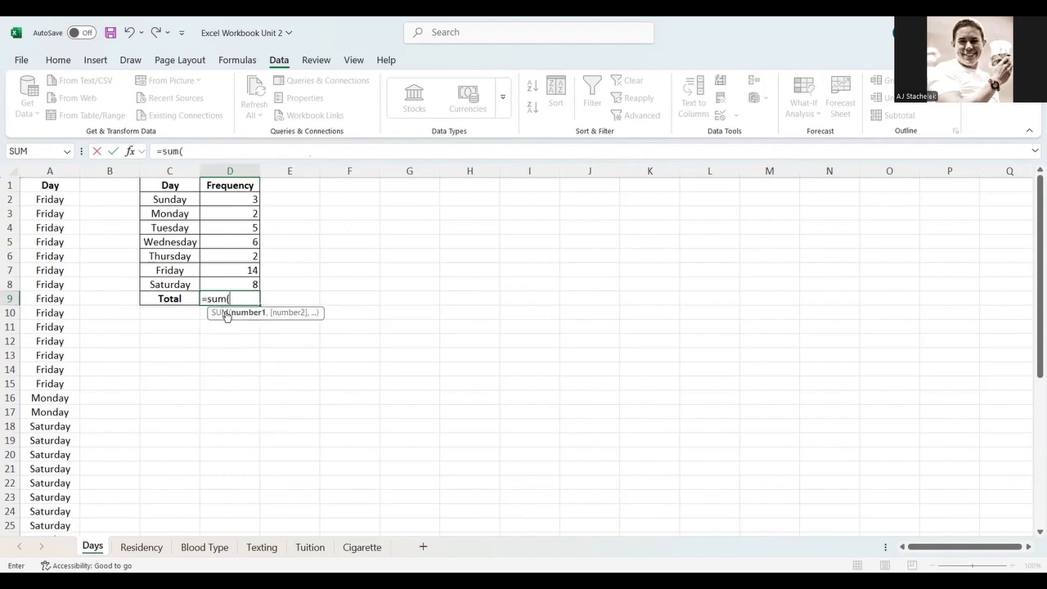
drag(236, 198, 227, 216)
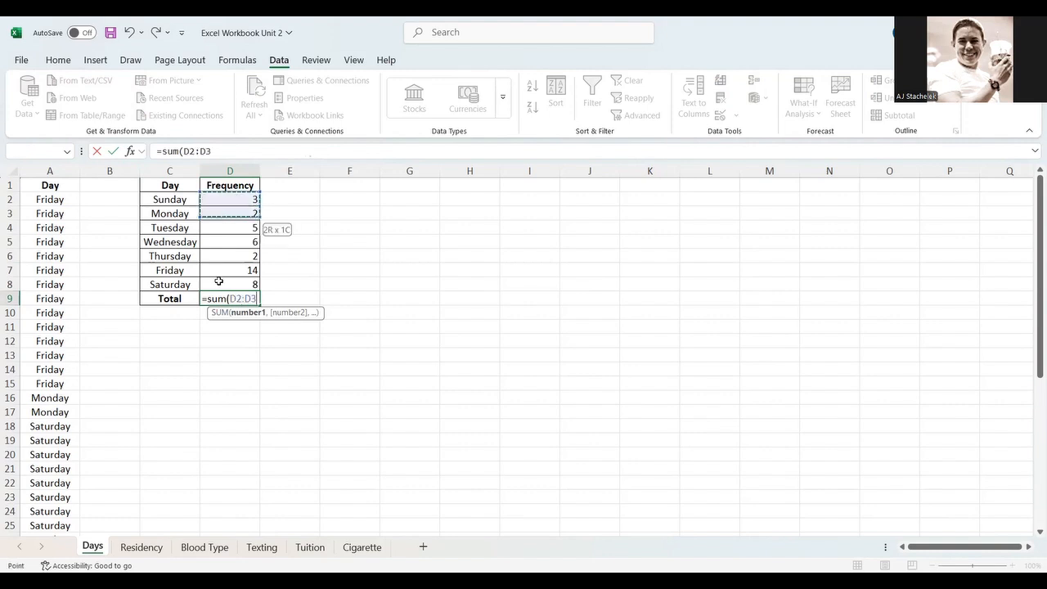
drag(219, 281, 219, 284)
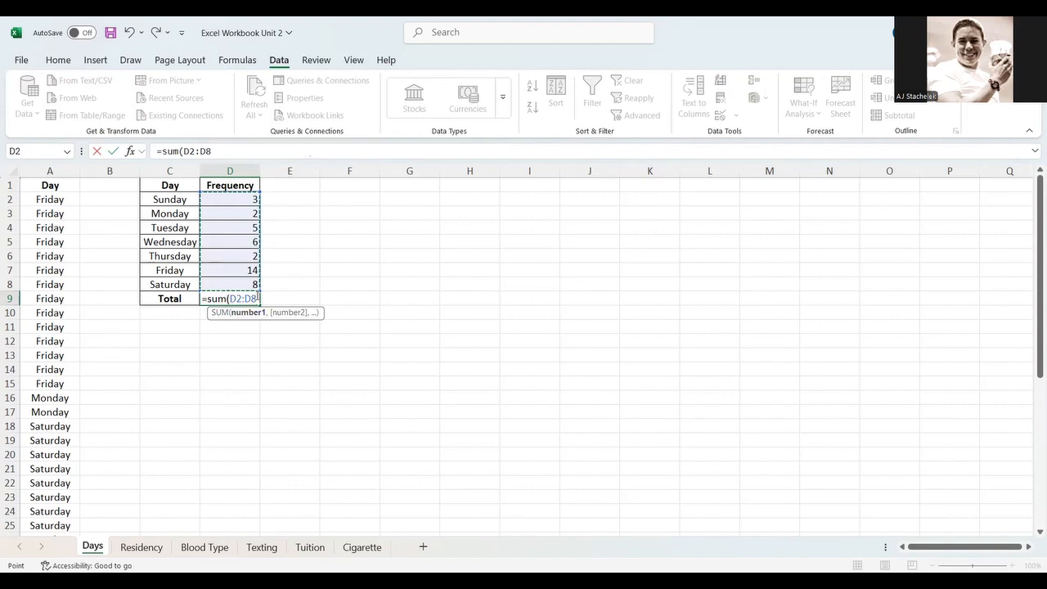
key(Return)
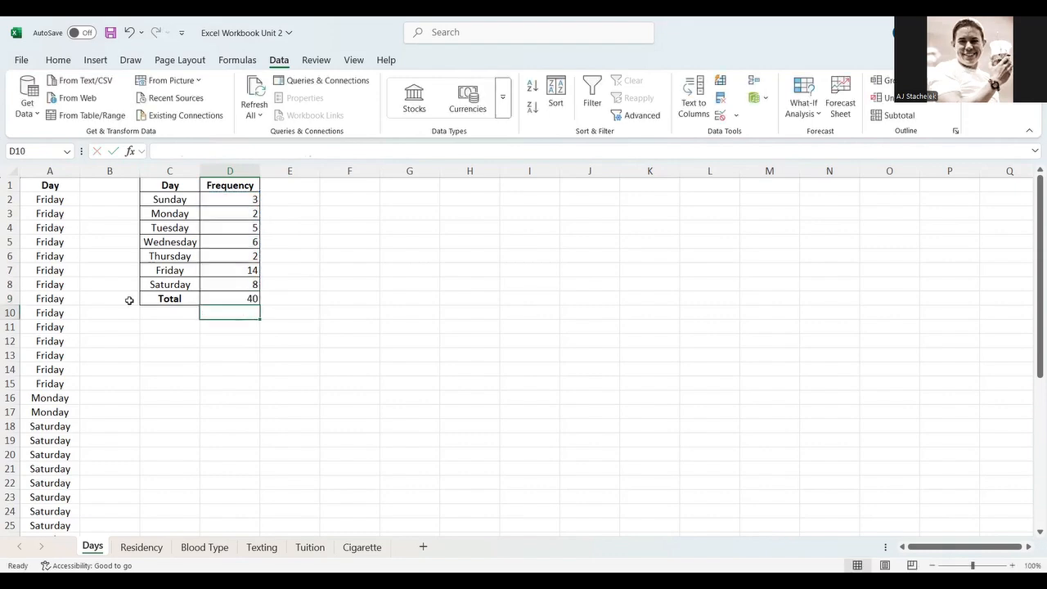
scroll(82, 378, down, 6)
scroll(84, 379, down, 1)
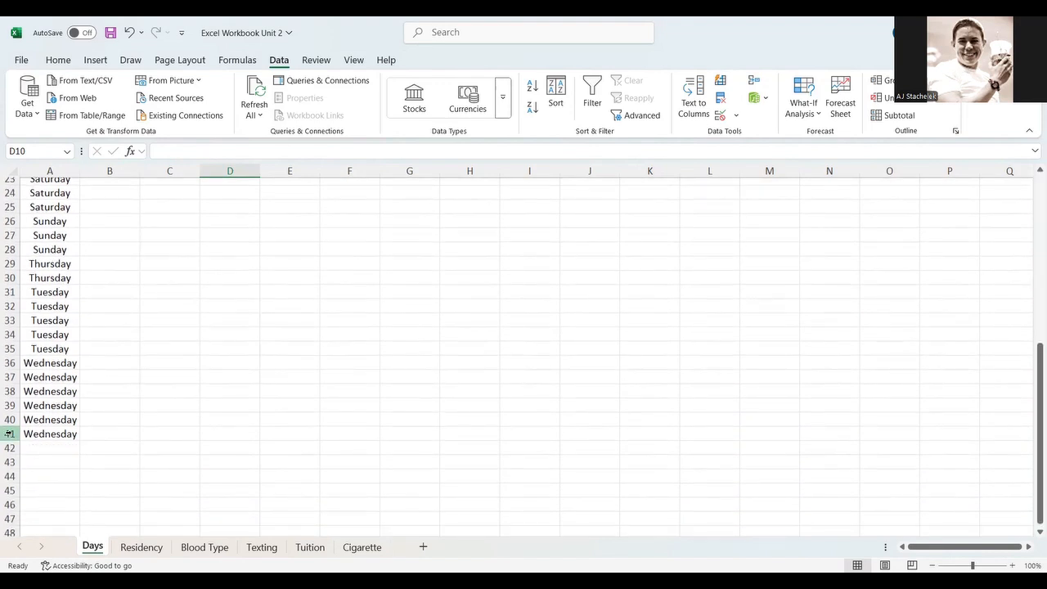
scroll(45, 434, up, 7)
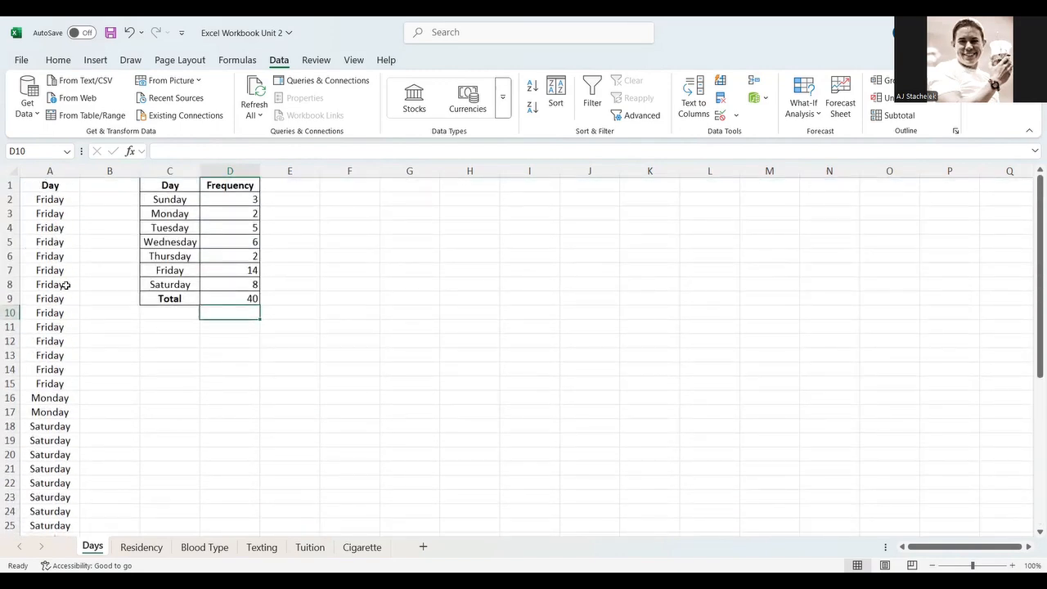
scroll(66, 283, down, 7)
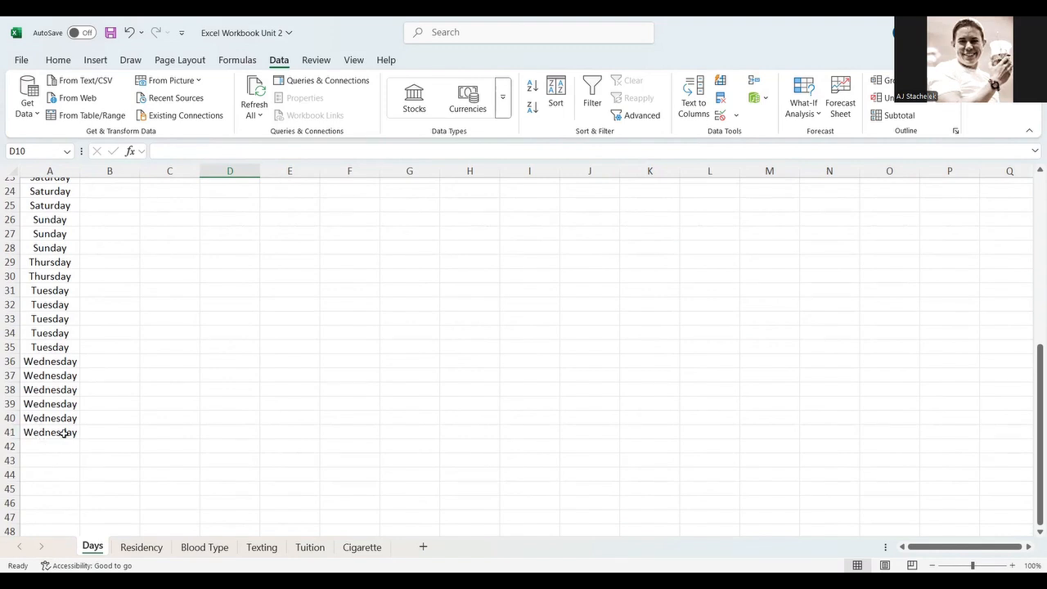
scroll(207, 406, up, 7)
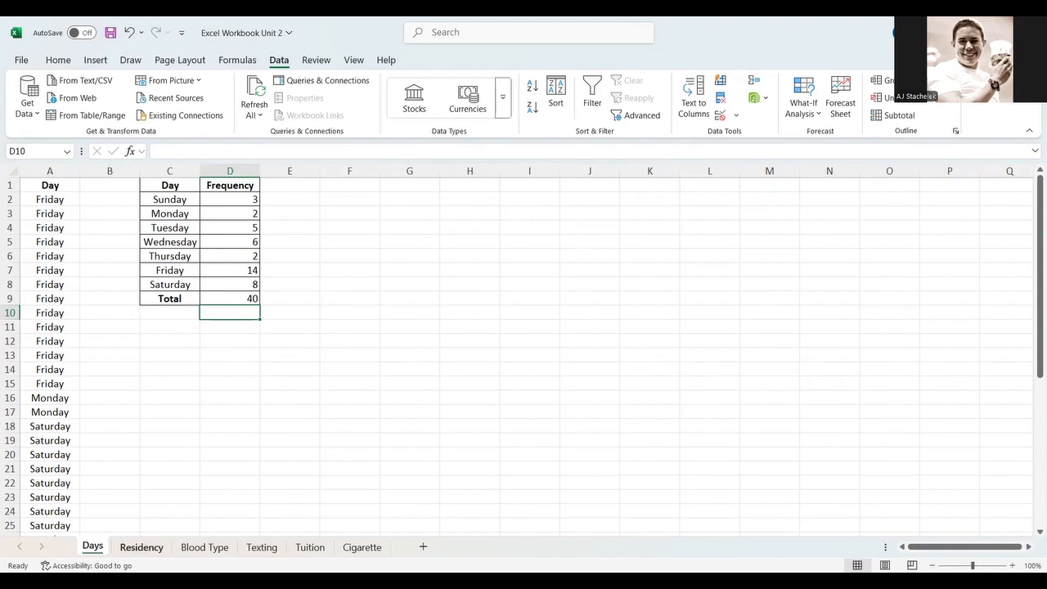
- On the Residency sheet, add a bold header "Relative Frequency" in C1
click(142, 546)
click(197, 184)
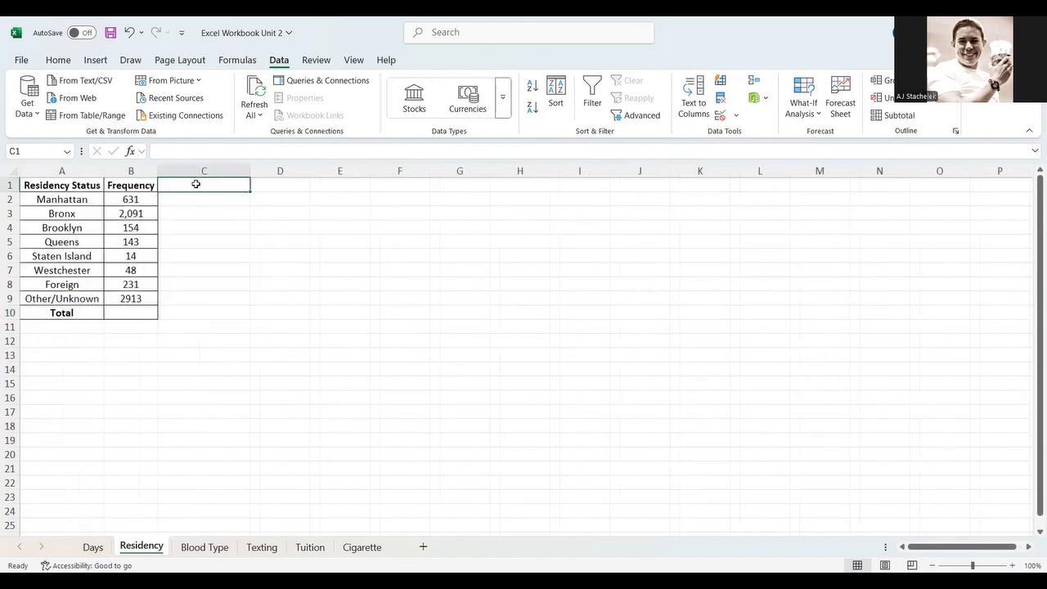
text(Relative)
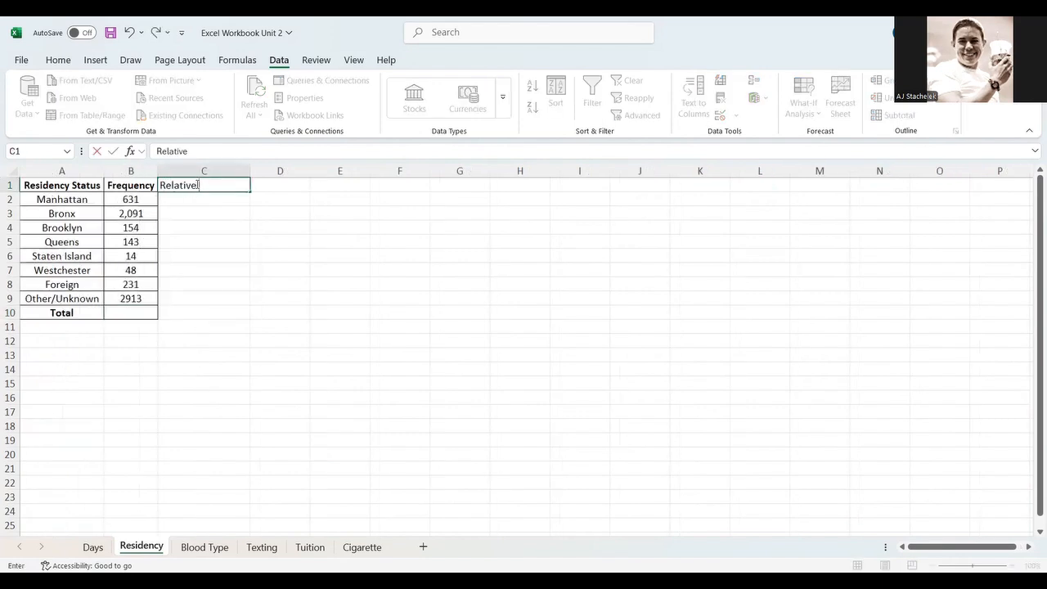
text( Frequency)
key(Return)
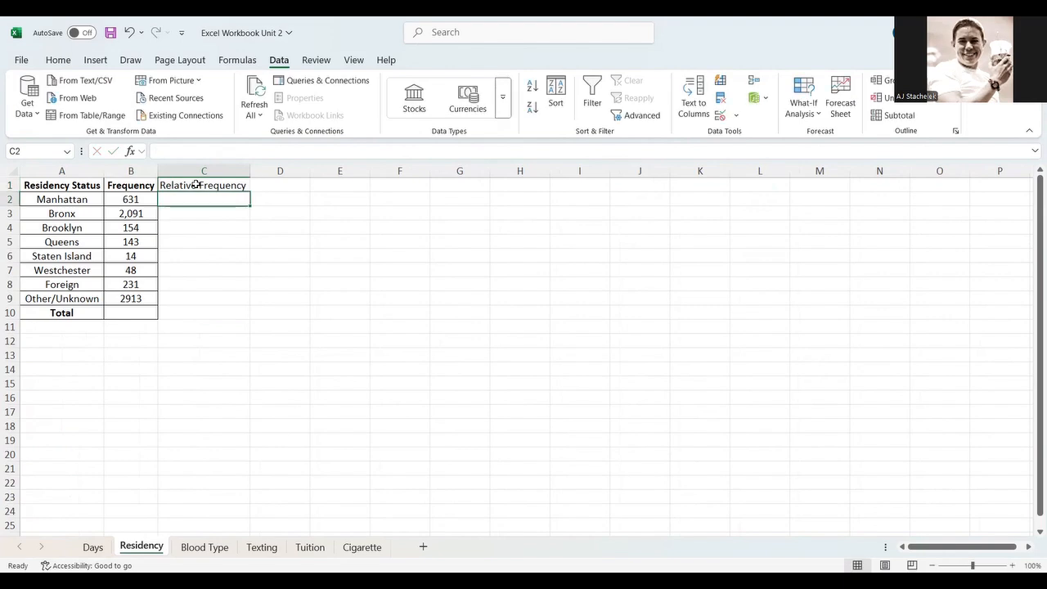
click(198, 184)
click(58, 63)
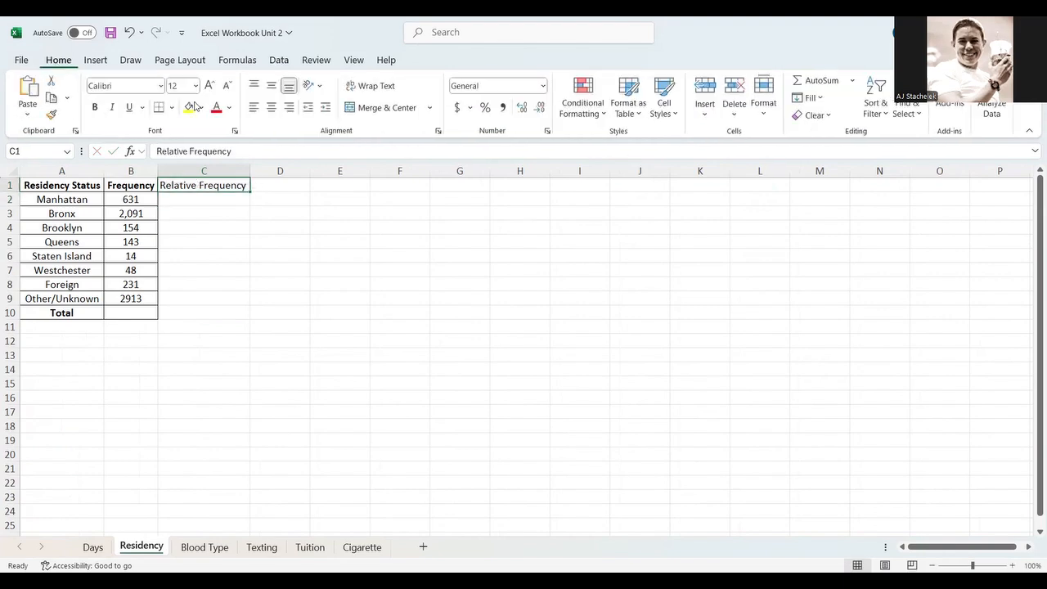
click(96, 107)
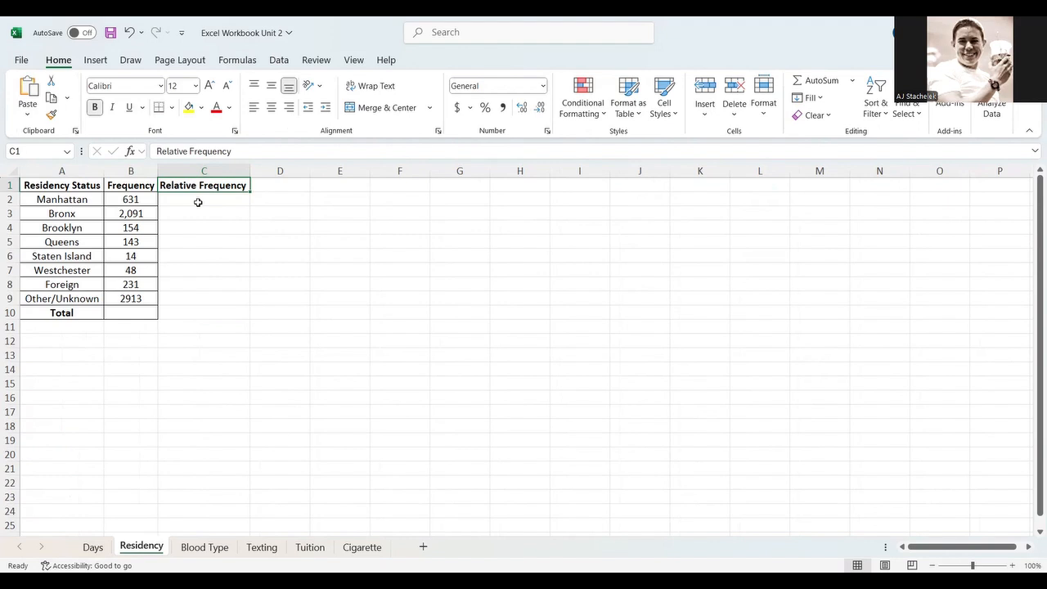
- Write the note "Relative frequency = frequency for a specific value / number of total values" in E2
click(198, 202)
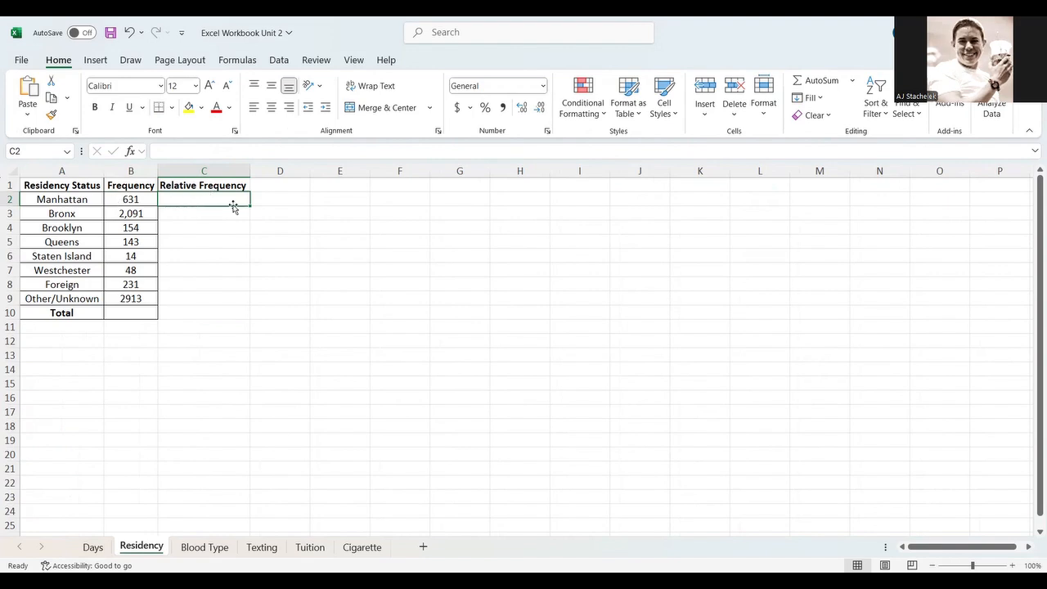
click(356, 199)
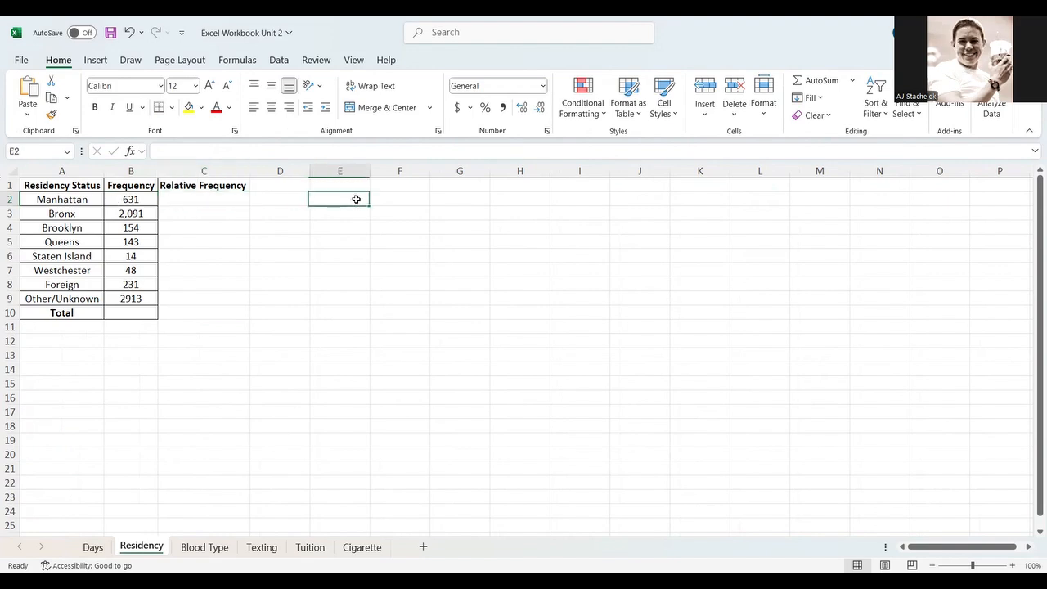
text(Relative frequency)
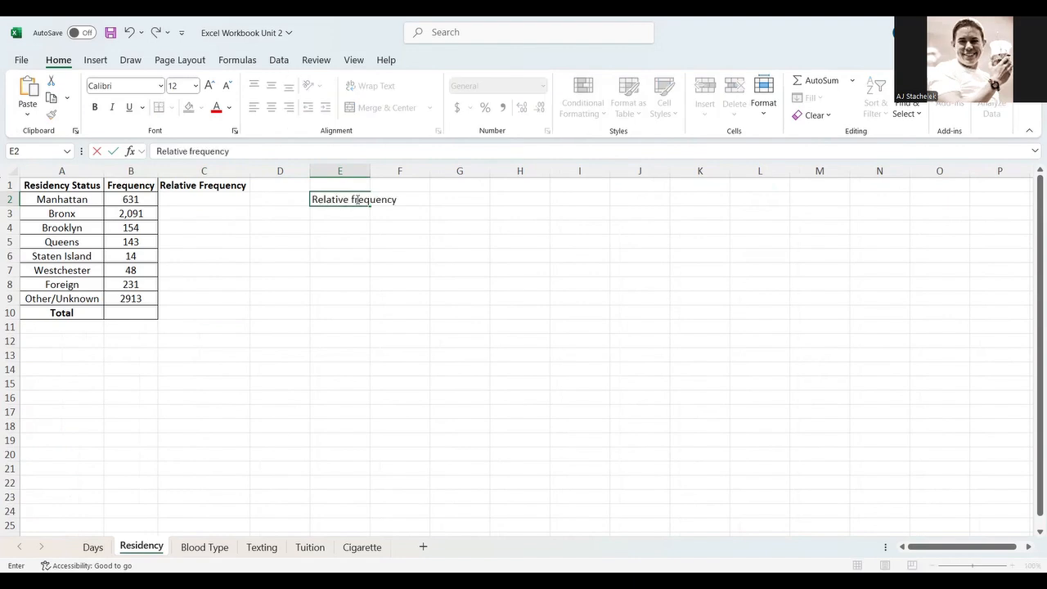
text( = frequ)
text(ency for a)
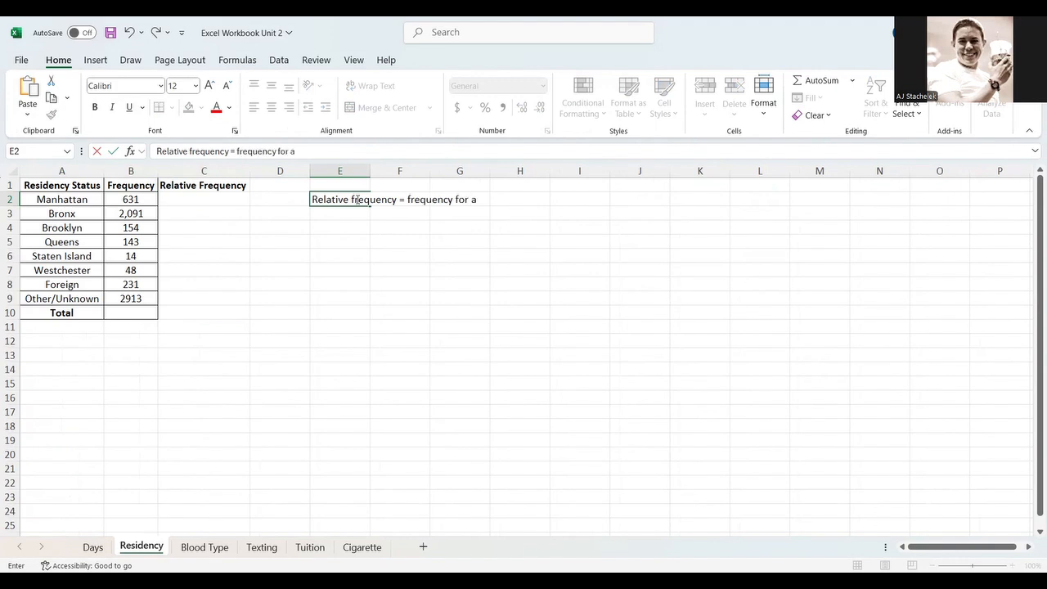
text( specific value /)
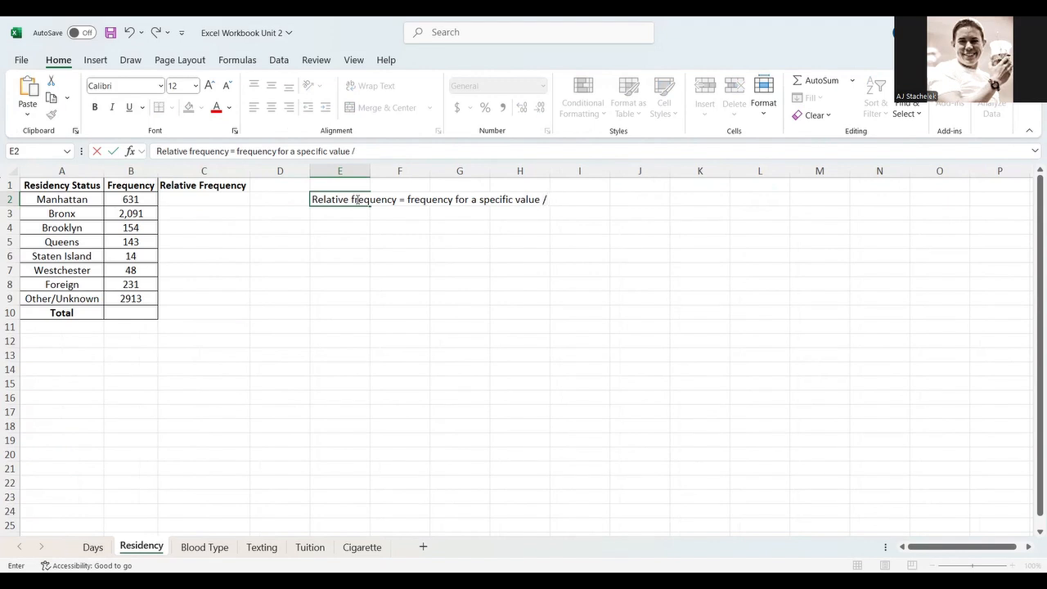
text( k)
key(BackSpace)
text(f)
key(BackSpace)
text(number of total values)
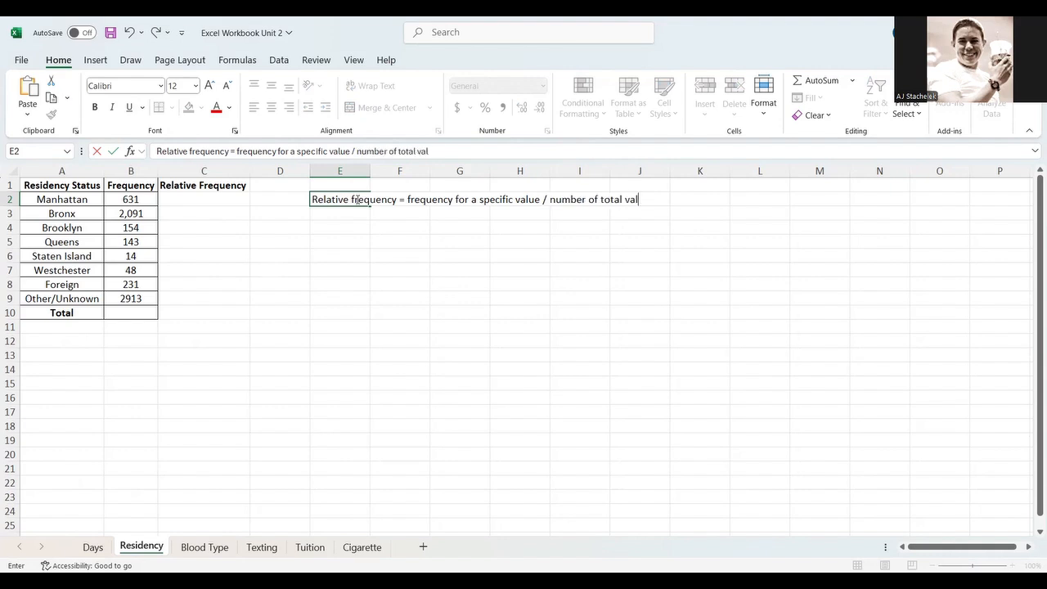
key(Return)
key(Up)
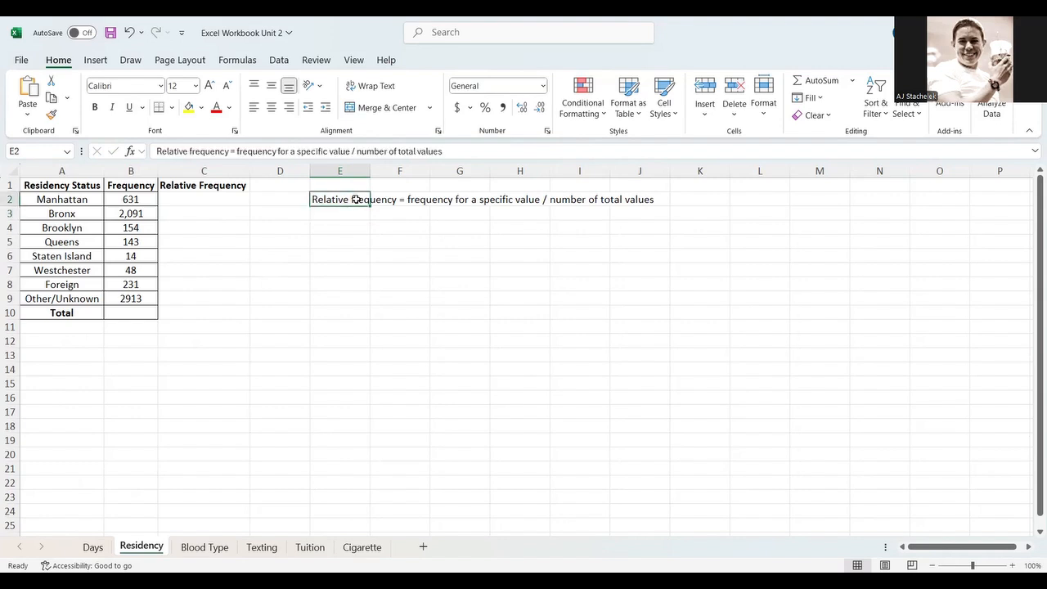
- Enter the formula =B2/B10 in C2 for Manhattan's relative frequency
key(Left)
key(Left)
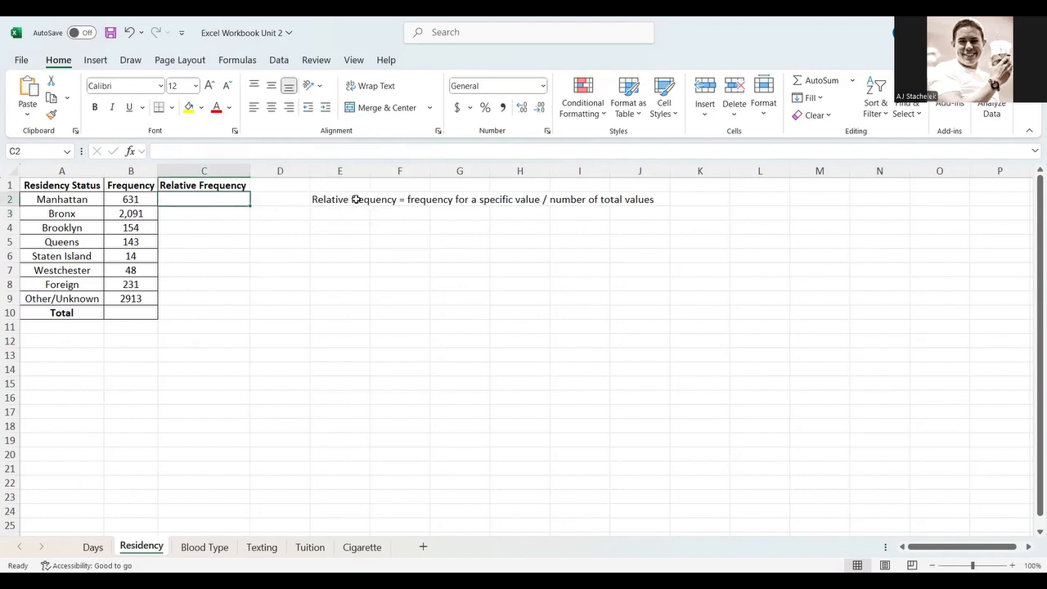
text(=)
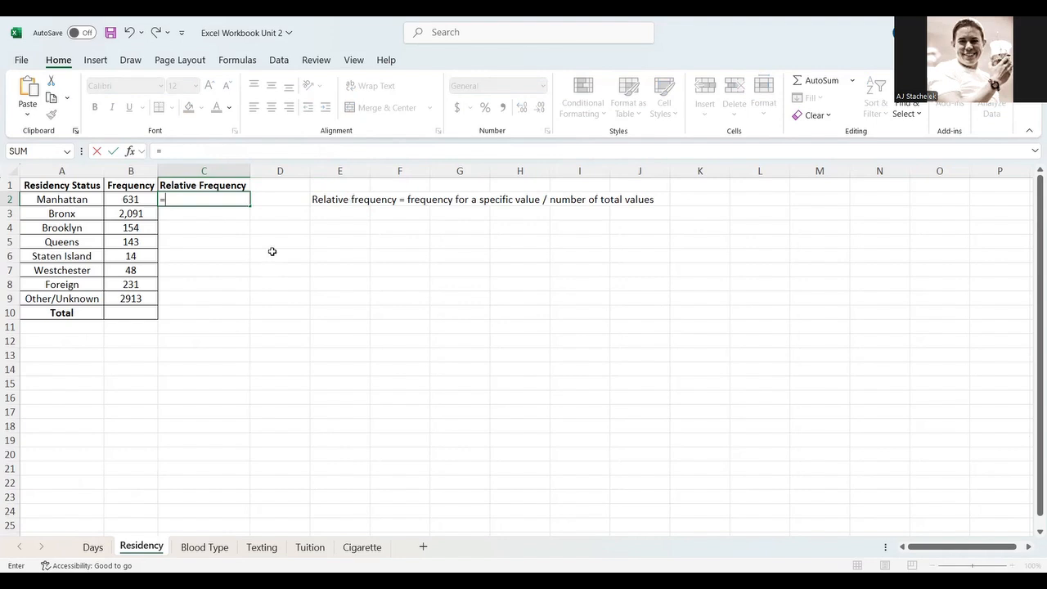
click(145, 197)
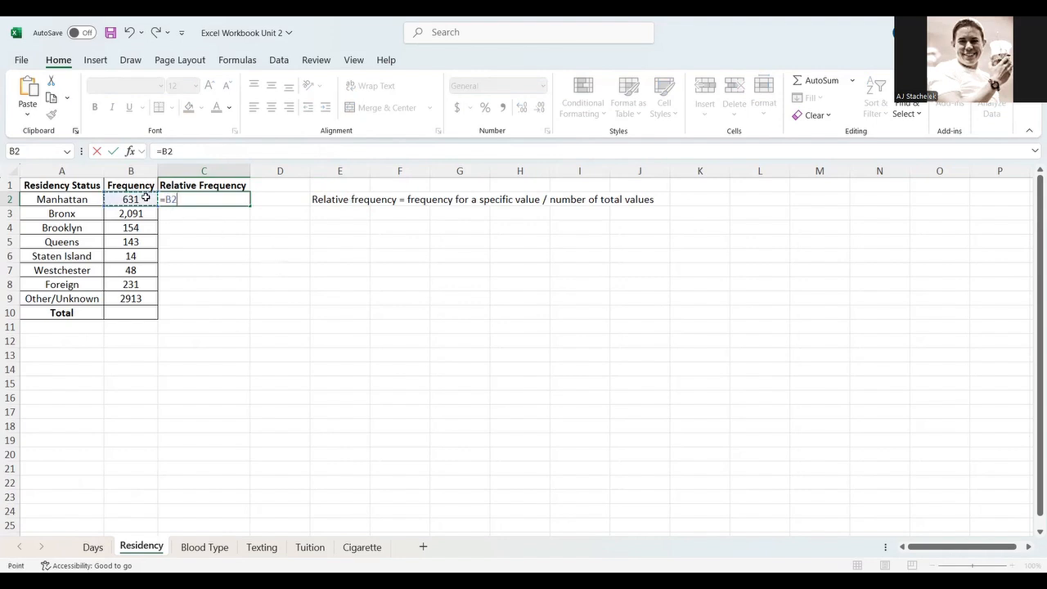
text(/)
click(139, 313)
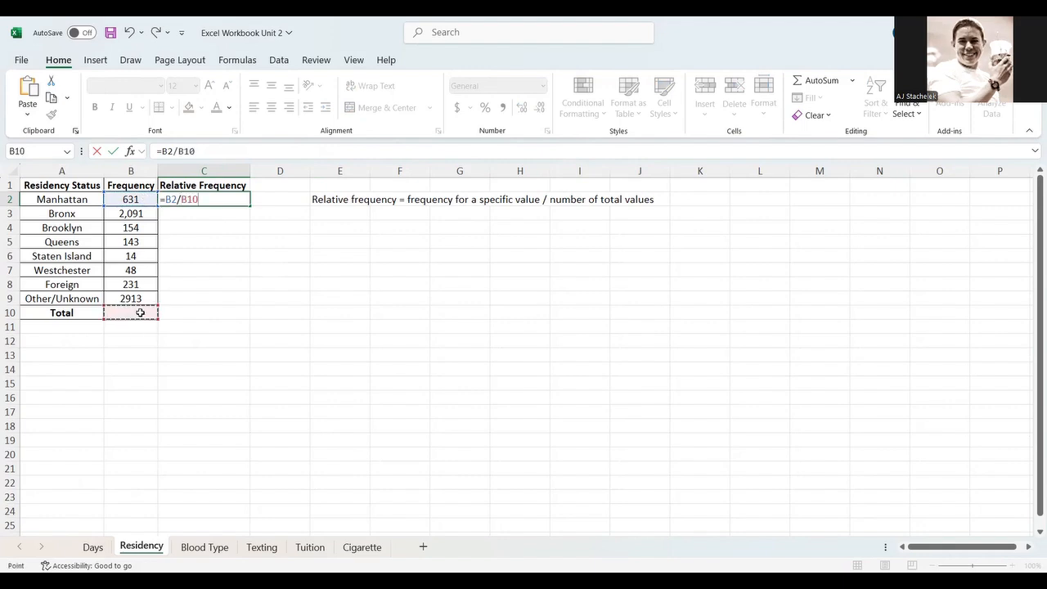
key(Return)
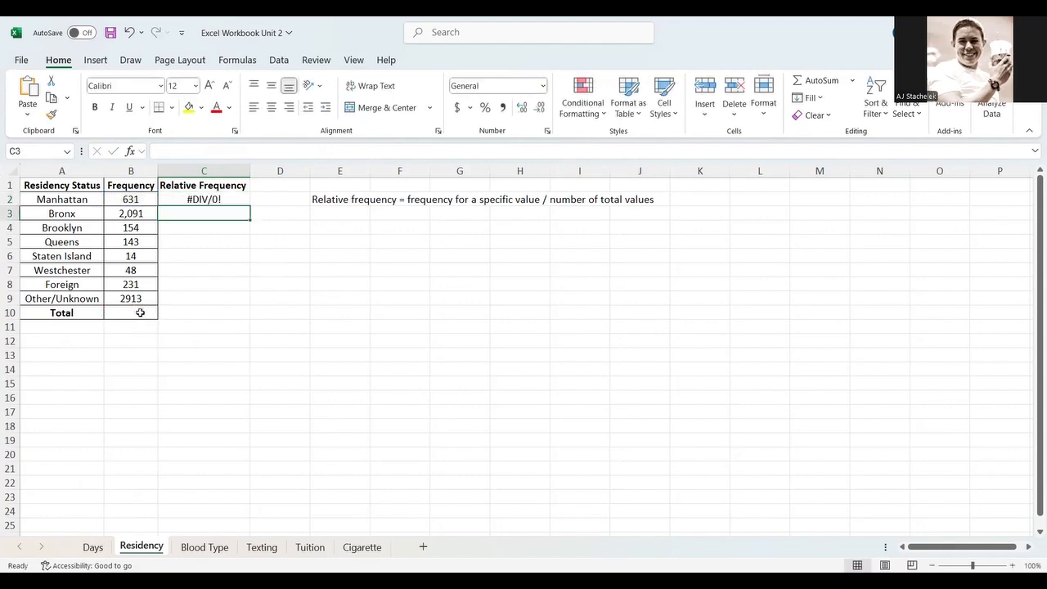
- Total the residency frequencies in B10 with a SUM of B2:B9
click(228, 200)
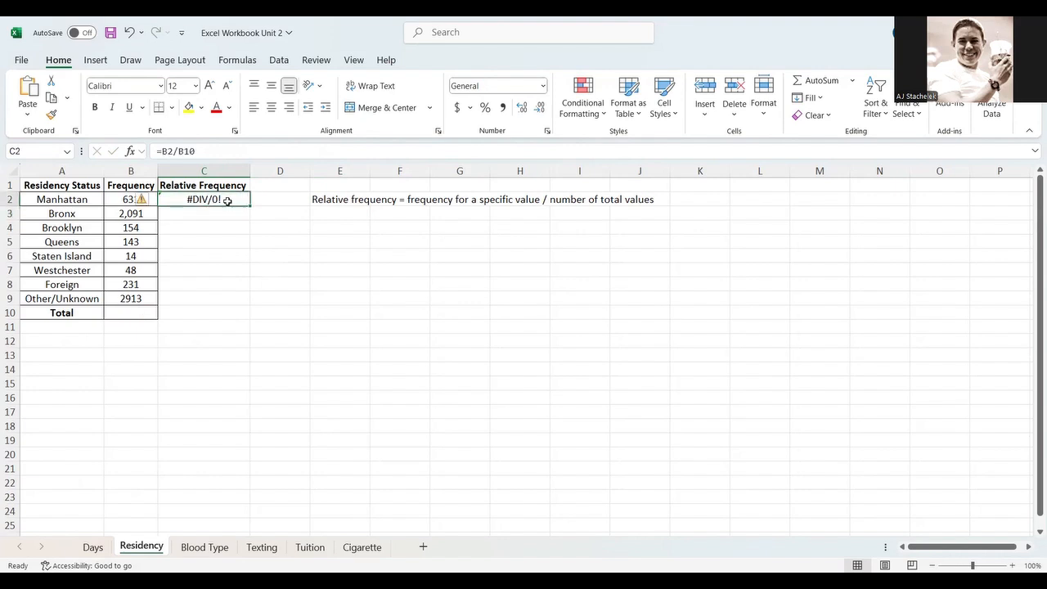
click(136, 315)
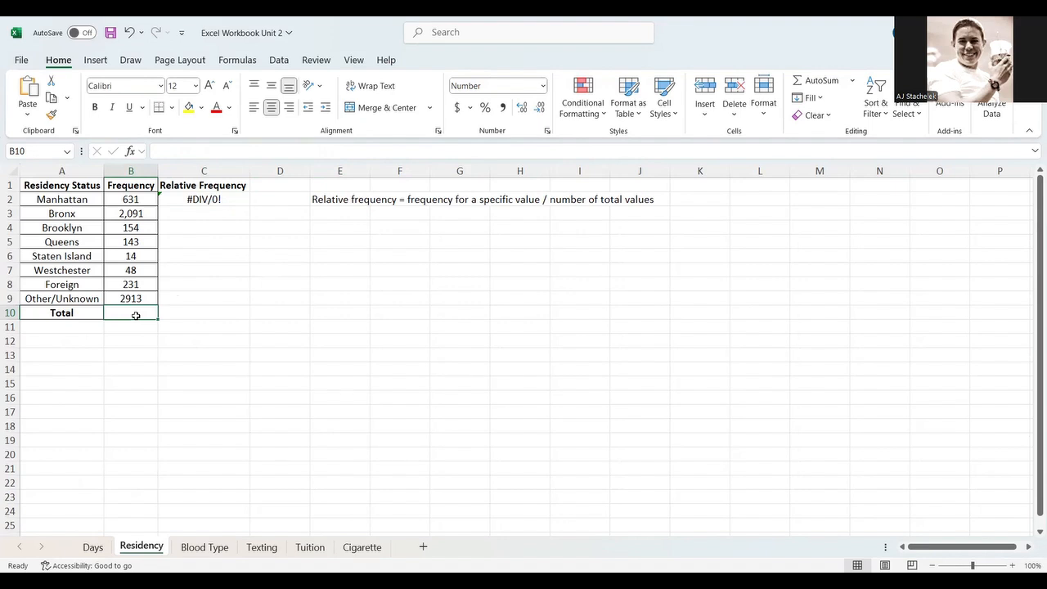
text(=)
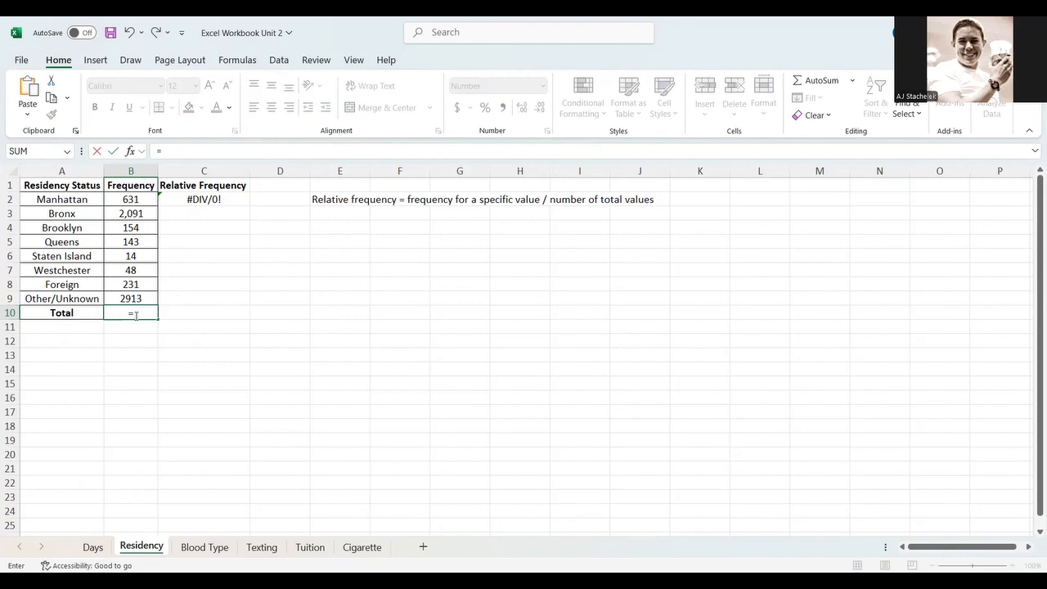
text(sum()
key(Up)
key(shift+Up)
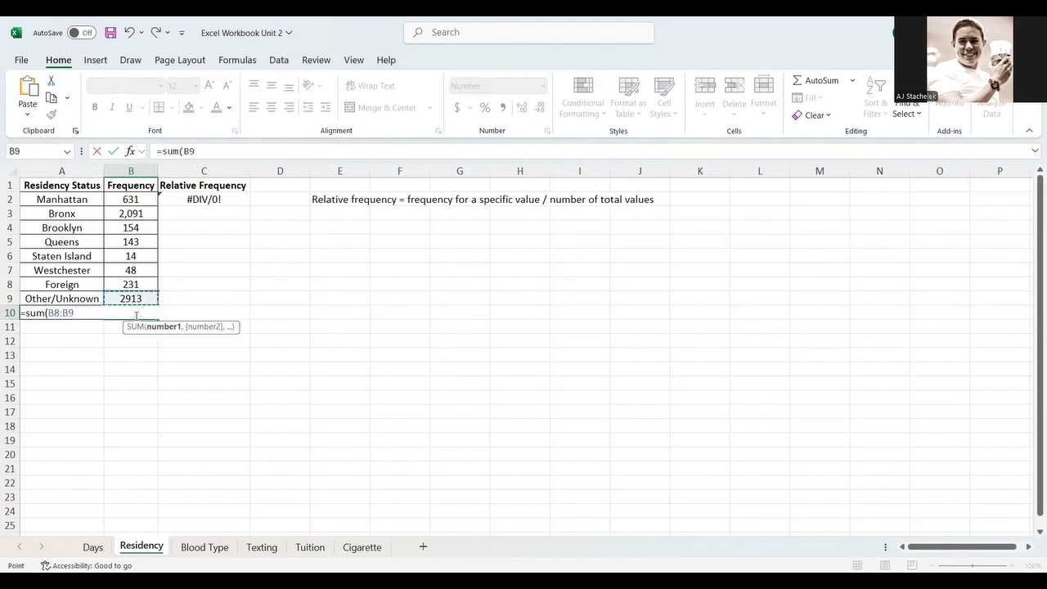
key(shift+Up)
key(shift+Up)
key(shift+Up)
key(shift+Up)
key(shift+Up)
key(shift+Up)
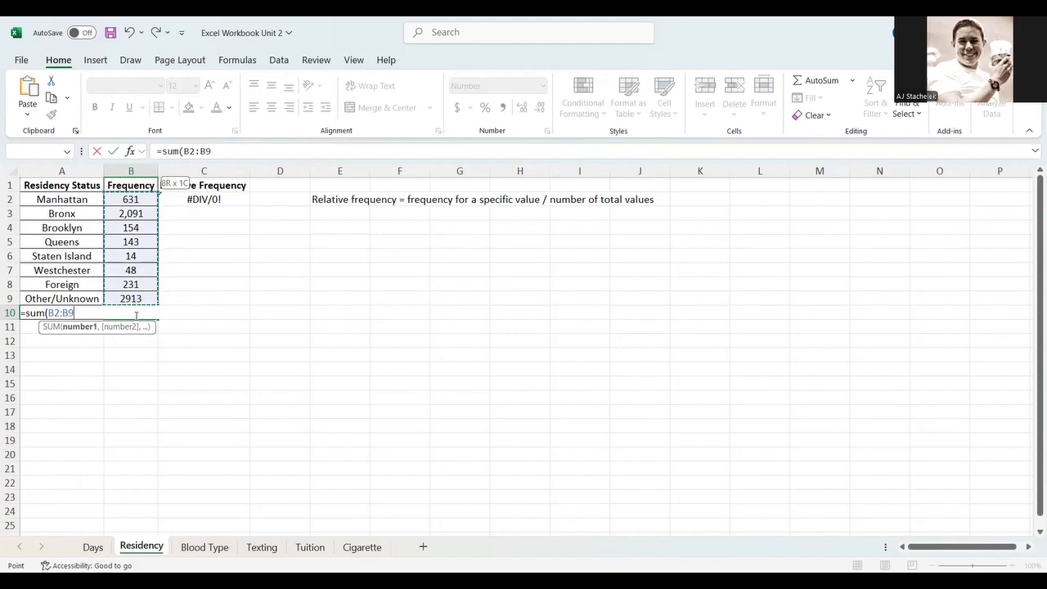
text())
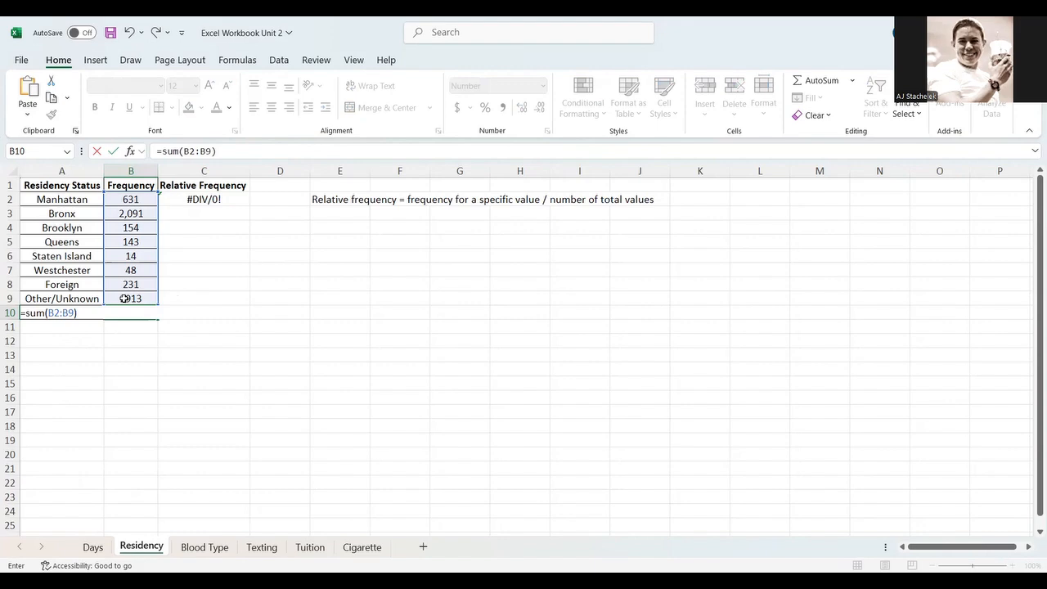
key(Return)
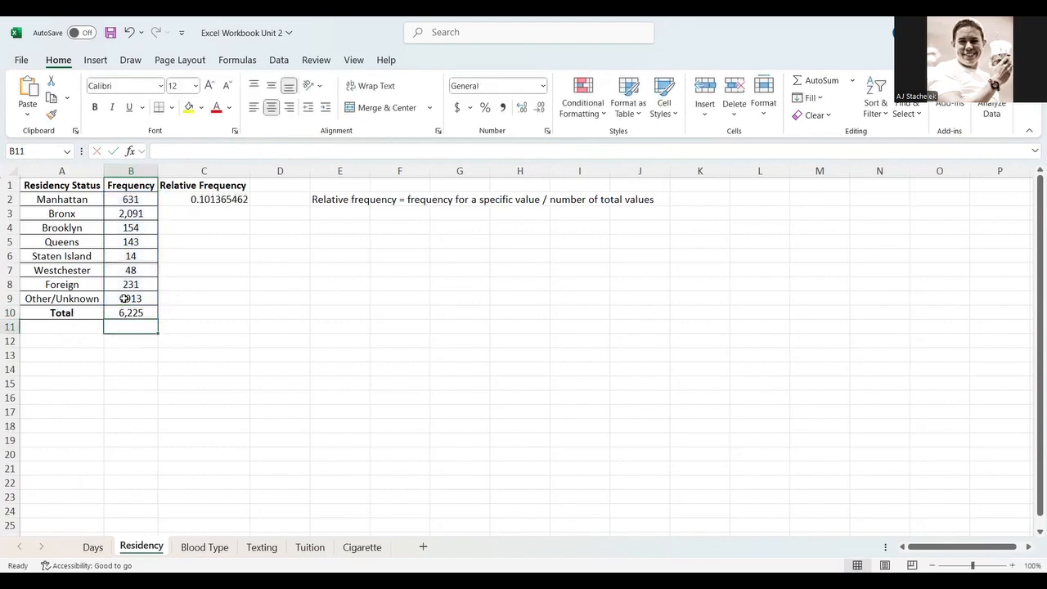
- Try filling C2's relative frequency formula down into C3 and inspect the copied formula in C3
key(Up)
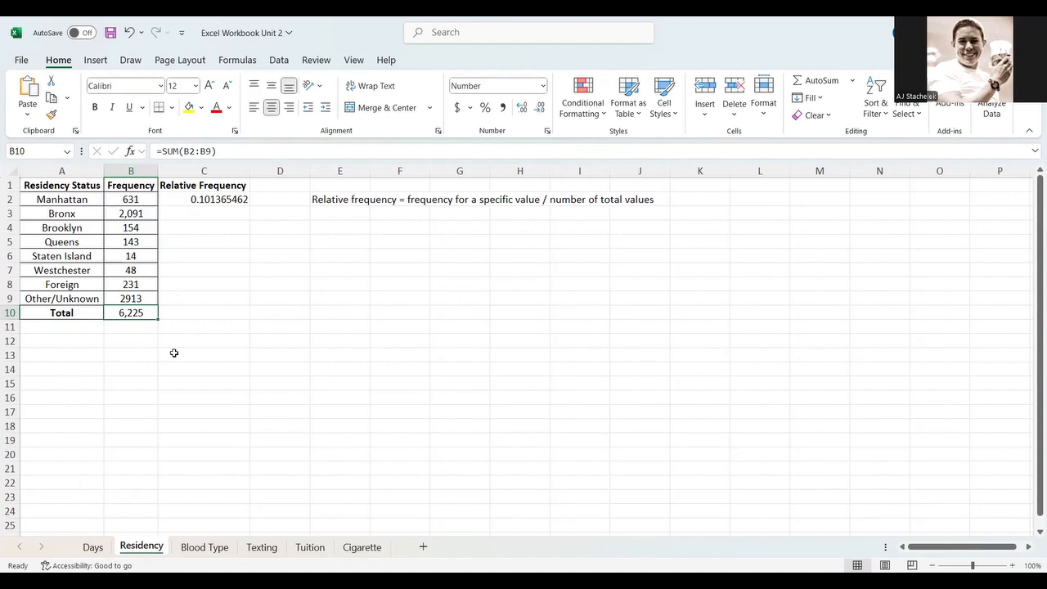
click(221, 200)
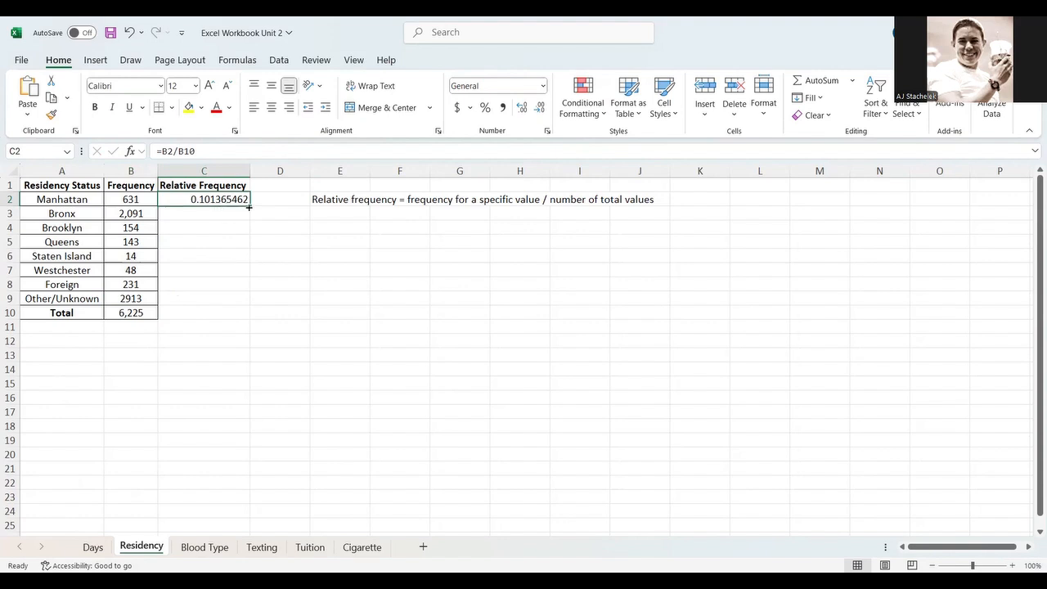
drag(249, 206, 244, 219)
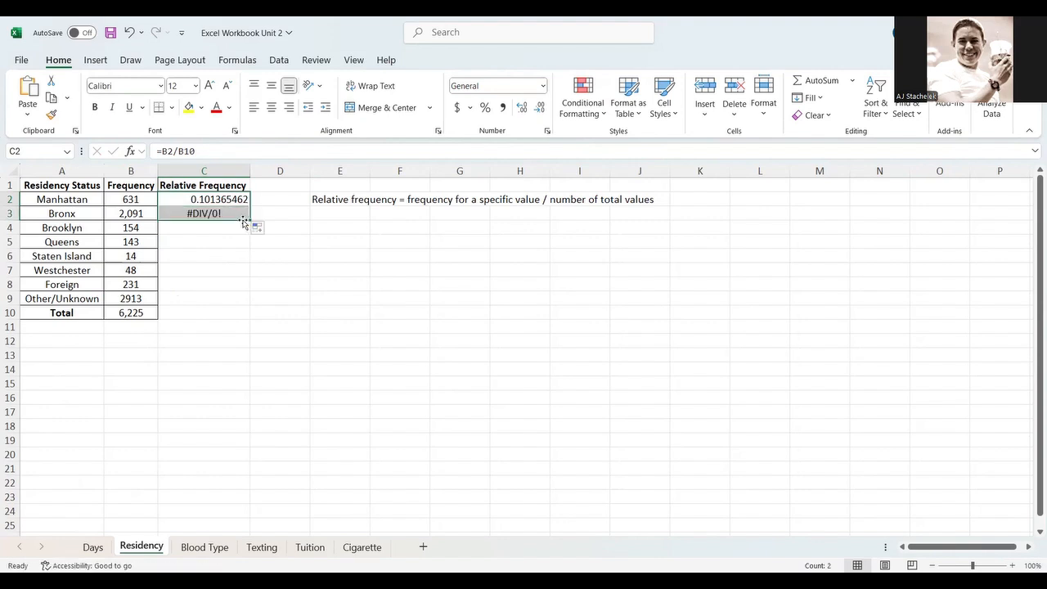
click(230, 213)
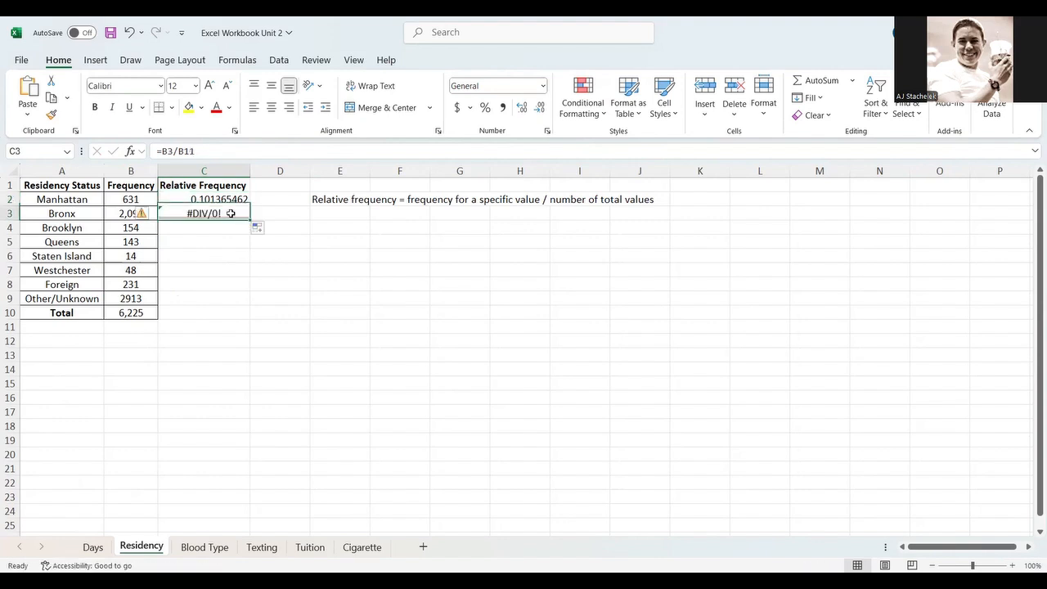
click(265, 152)
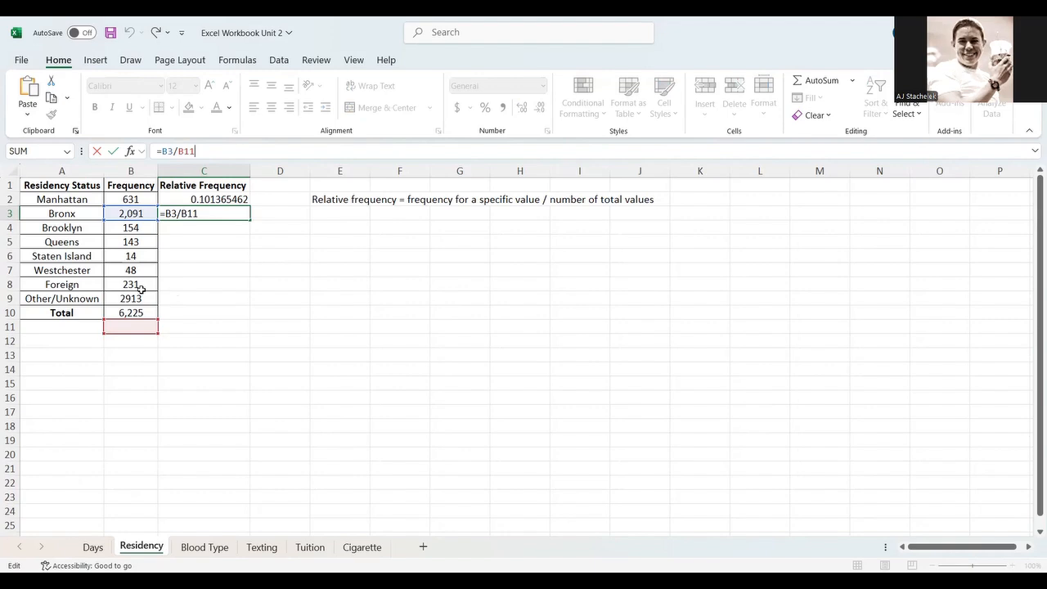
key(BackSpace)
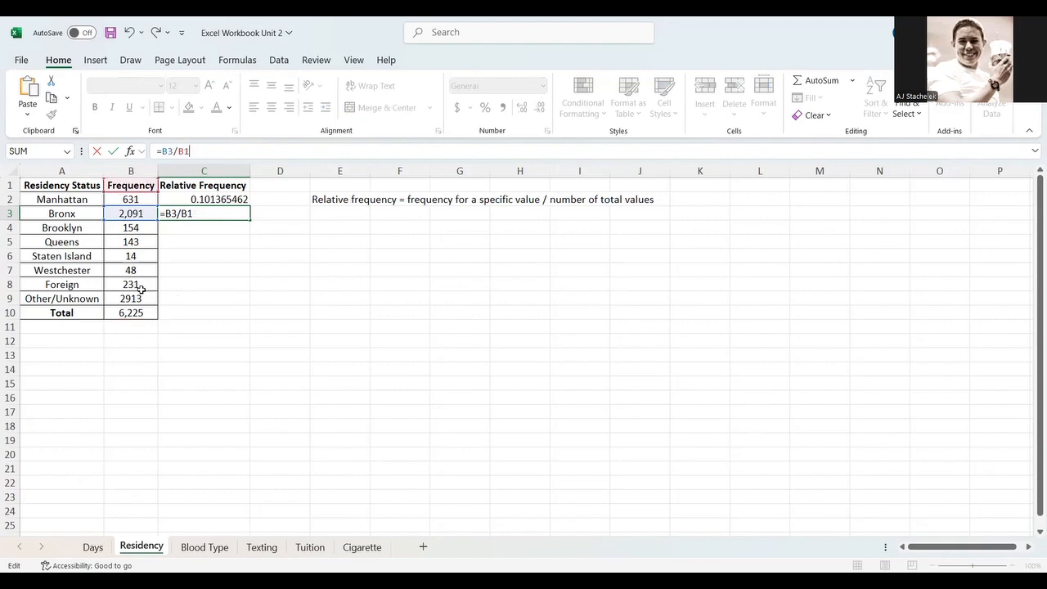
key(Escape)
key(Up)
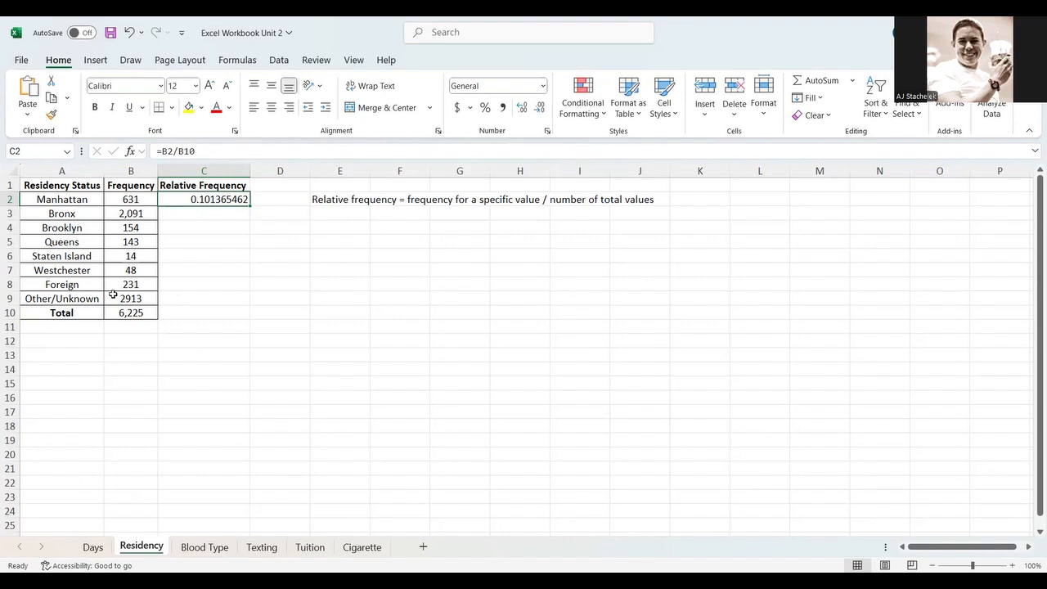
- Make the total reference absolute so C2 reads =B2/$B$10, then fill it down through C10
click(177, 151)
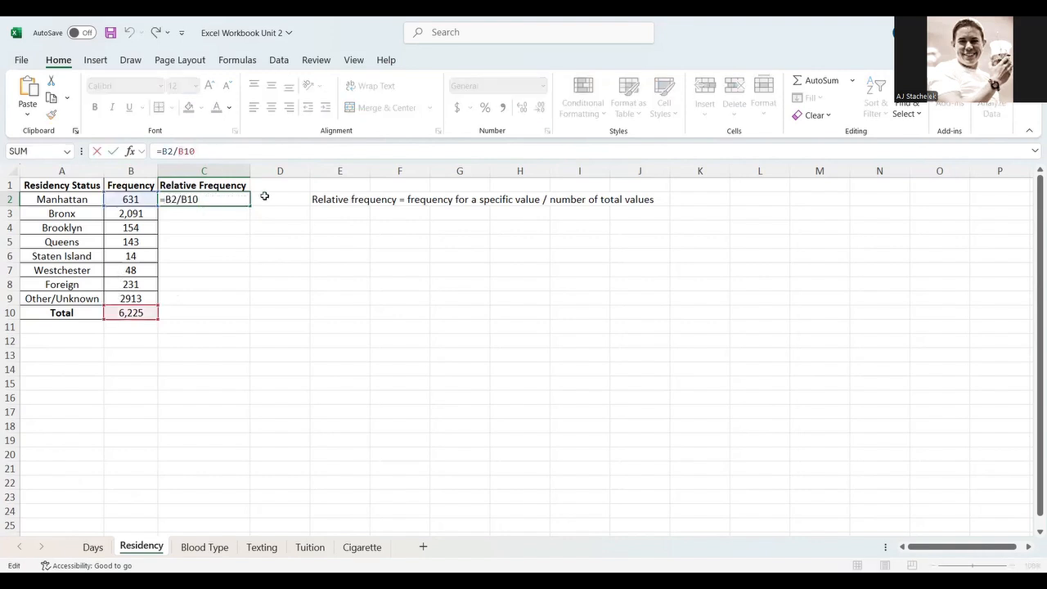
text($B$)
key(Return)
click(239, 198)
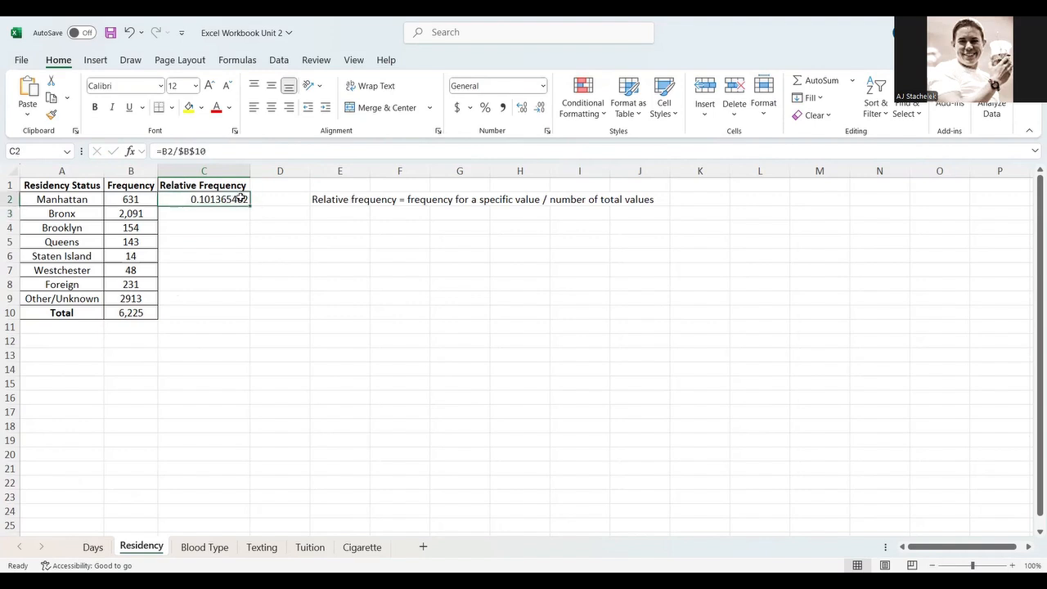
drag(249, 205, 248, 318)
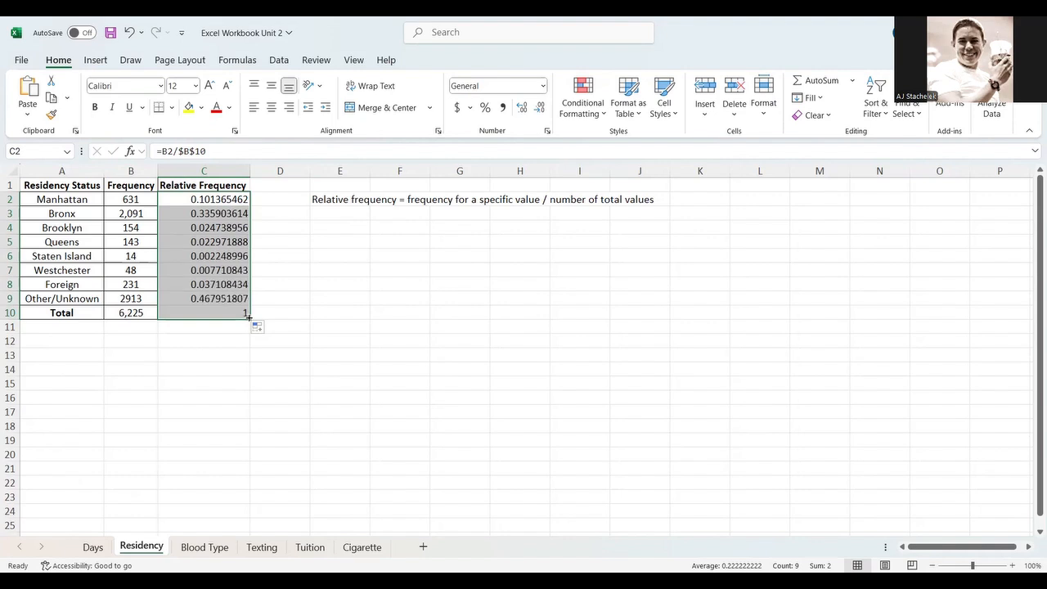
- Replace the formula in C10 with a SUM of the relative frequencies C2:C9
click(210, 309)
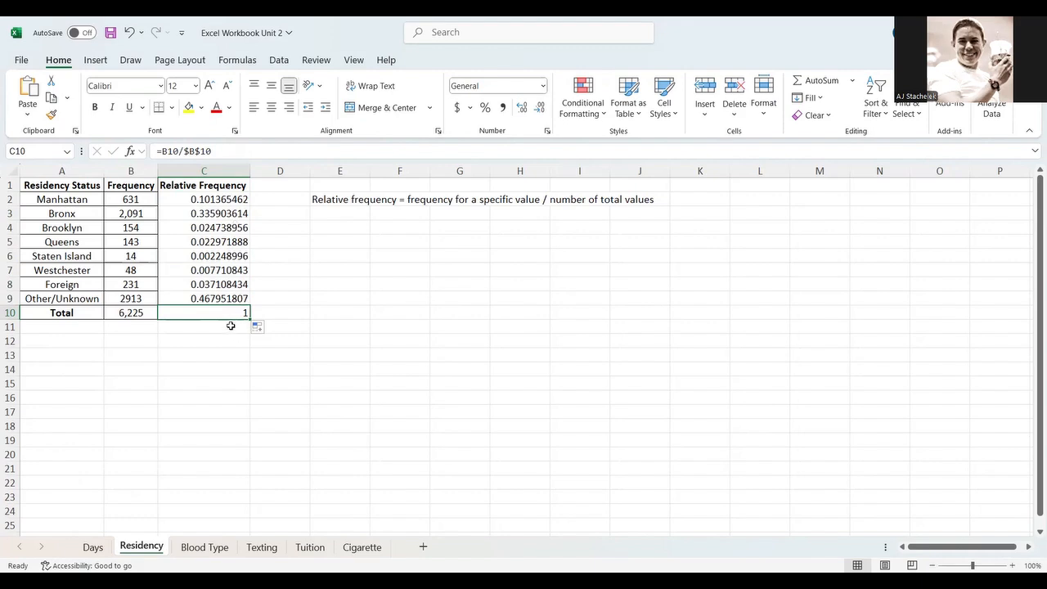
click(211, 151)
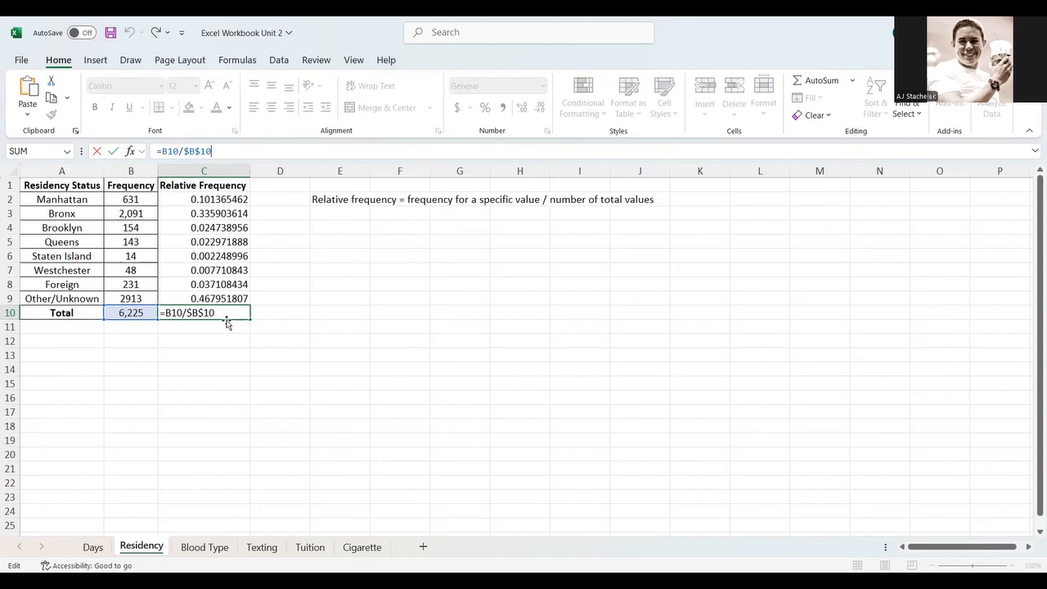
key(Return)
click(230, 312)
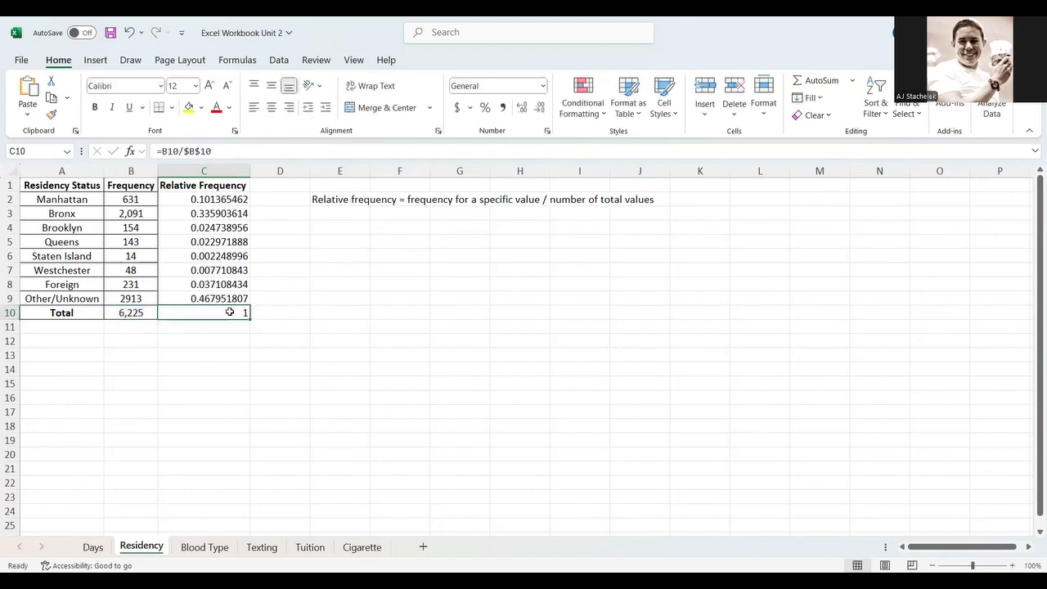
text(=)
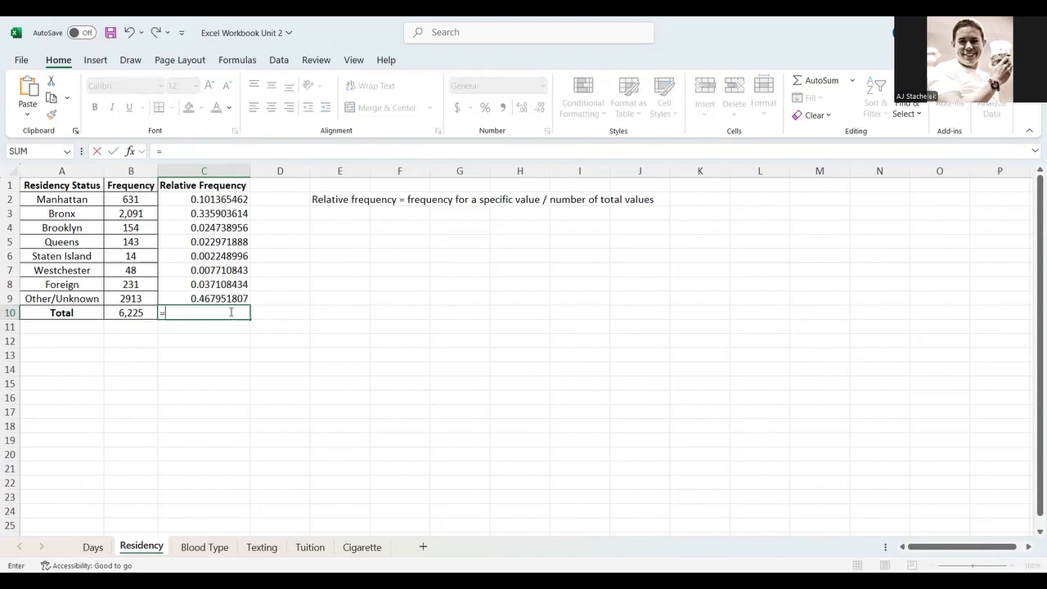
text(sum()
key(Up)
key(shift+Up)
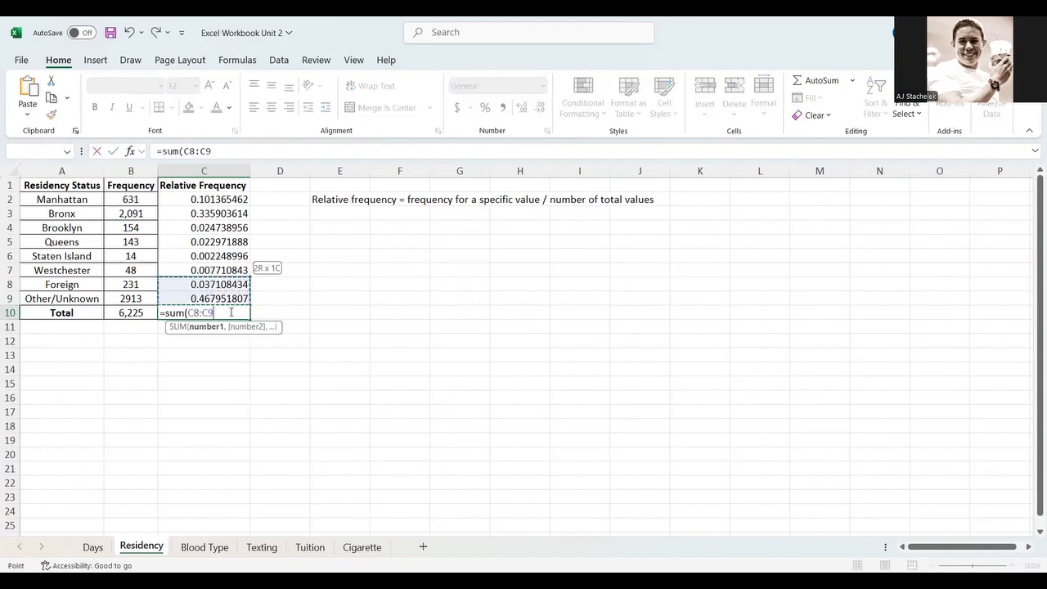
key(shift+Up)
key(shift+Up)
key(shift+Up)
key(shift+Up)
key(shift+Up)
key(shift+Up)
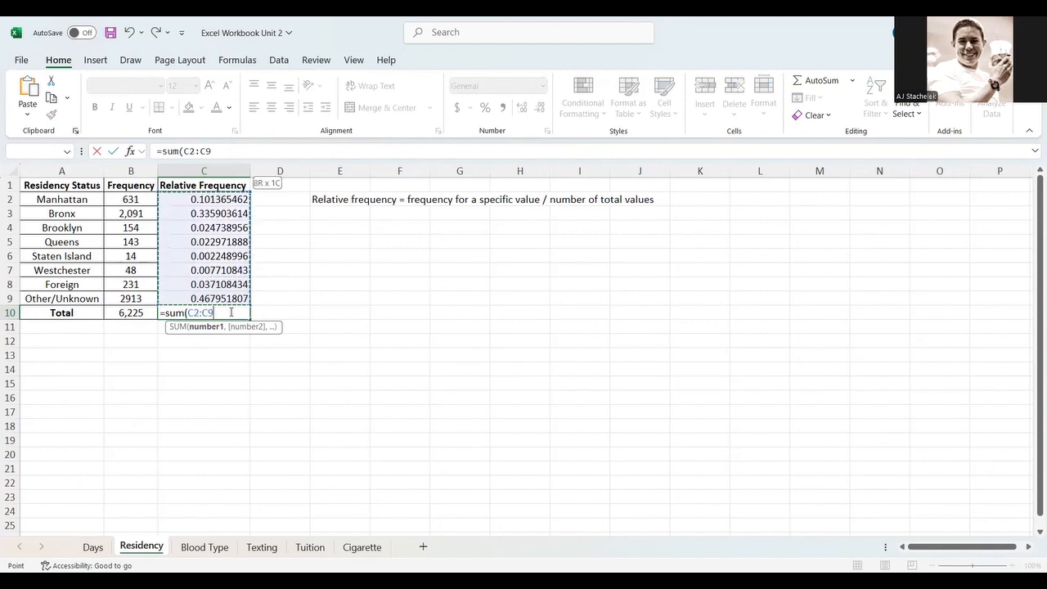
text())
key(Return)
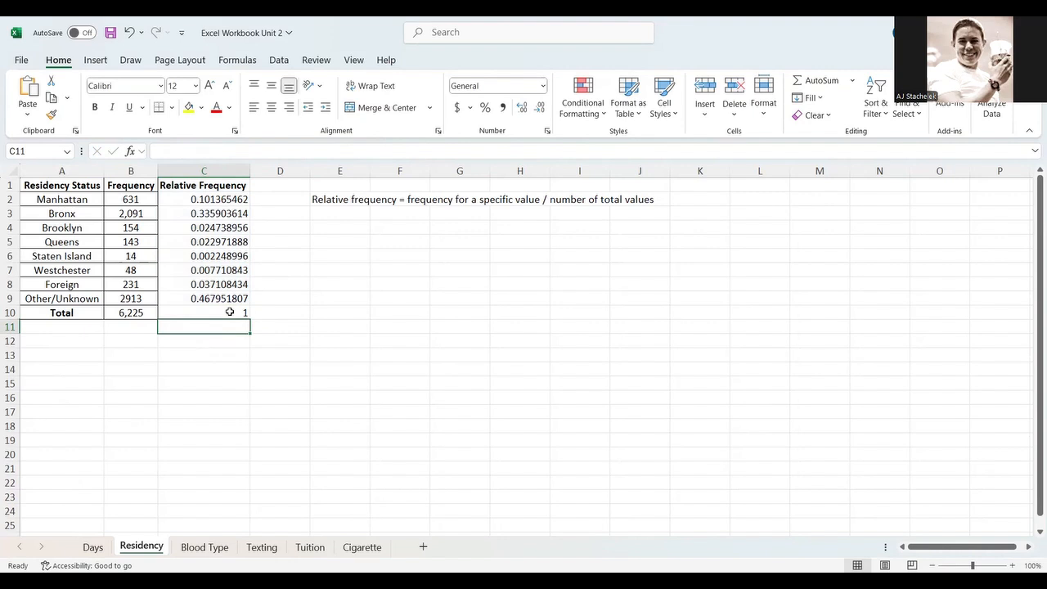
- Review the C10 sum formula and the relative frequency column's formulas
click(230, 312)
click(242, 149)
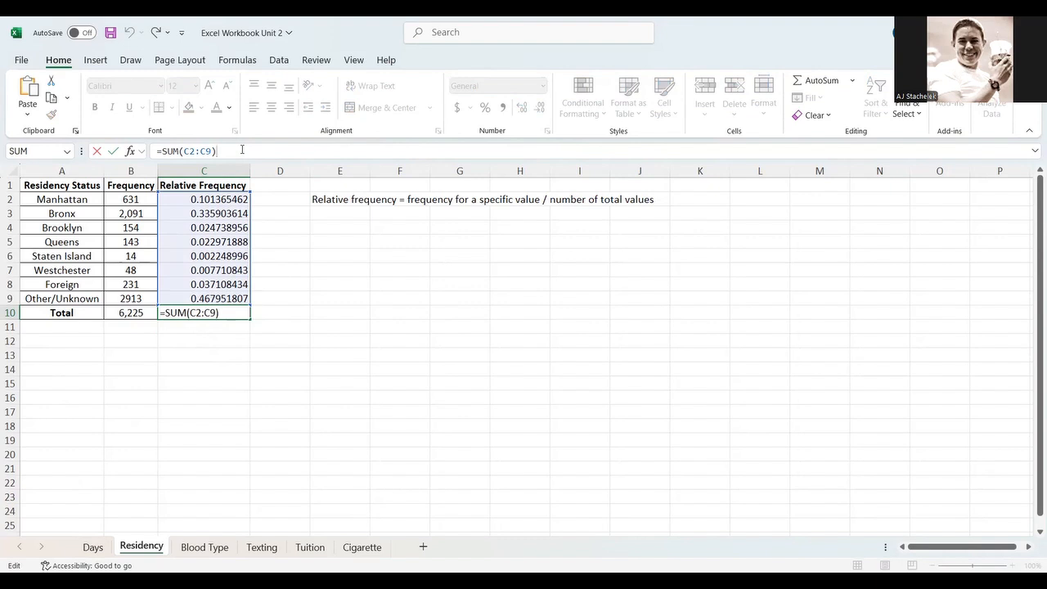
key(Return)
key(Up)
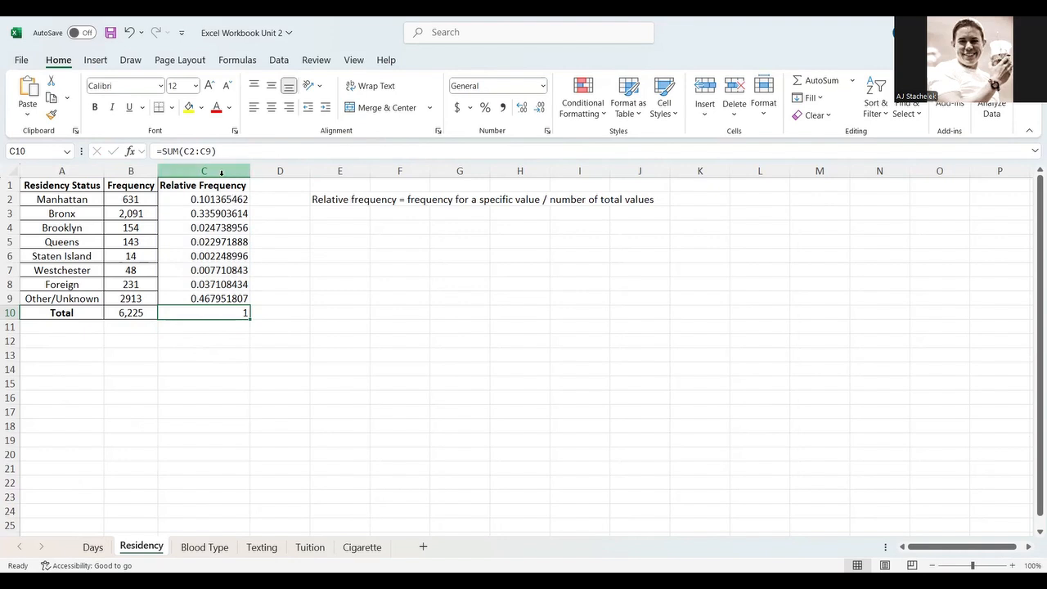
click(220, 171)
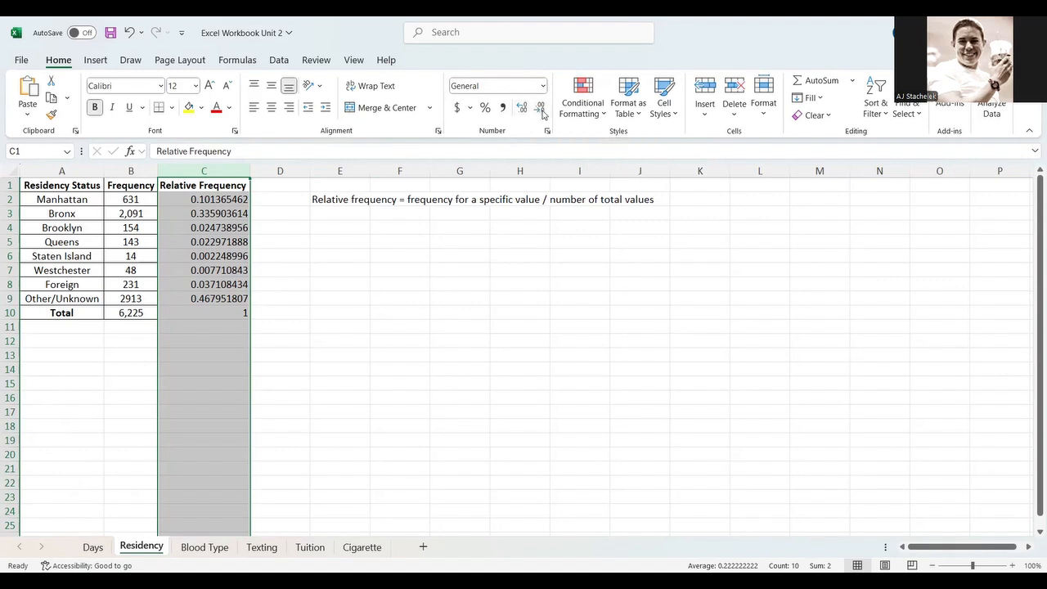
click(241, 201)
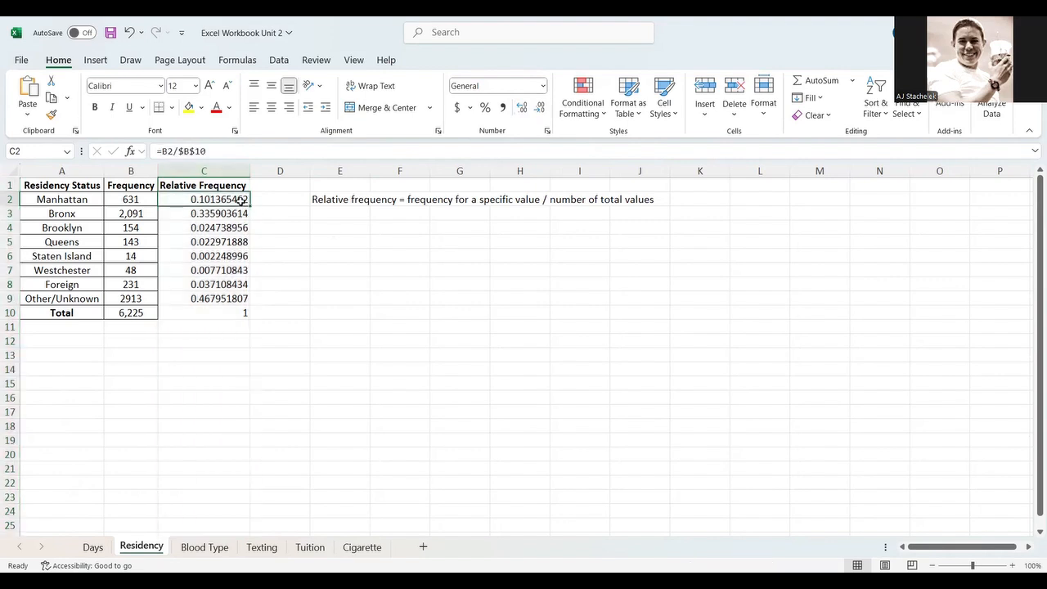
shift+click(221, 315)
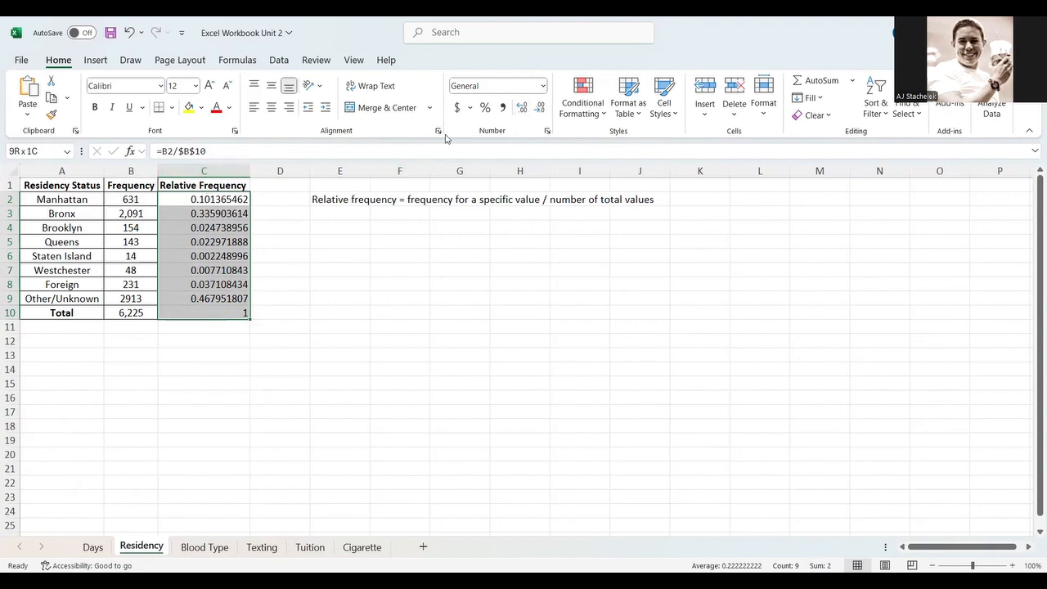
click(217, 186)
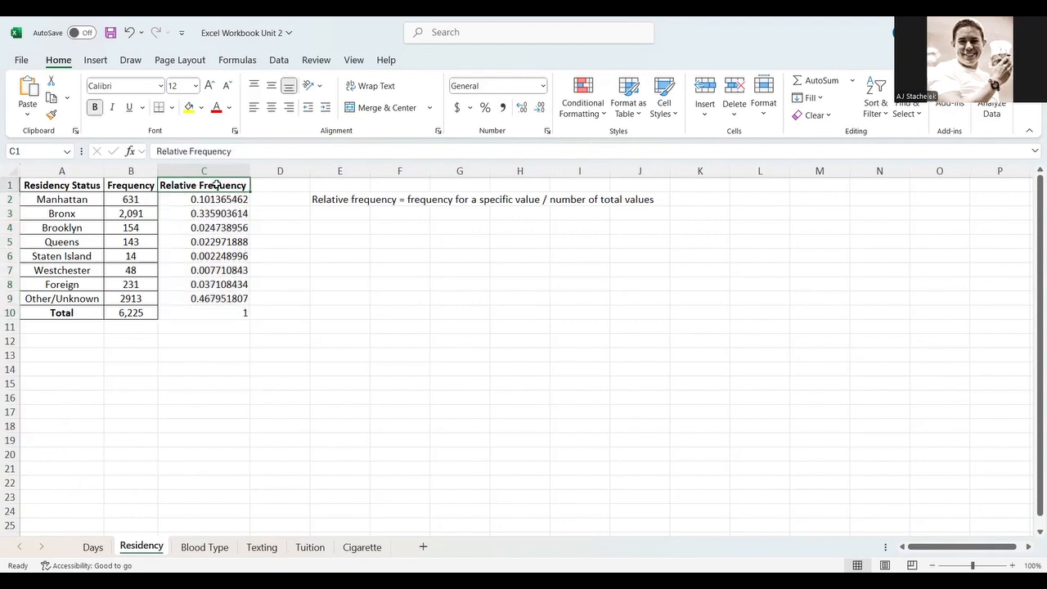
click(215, 199)
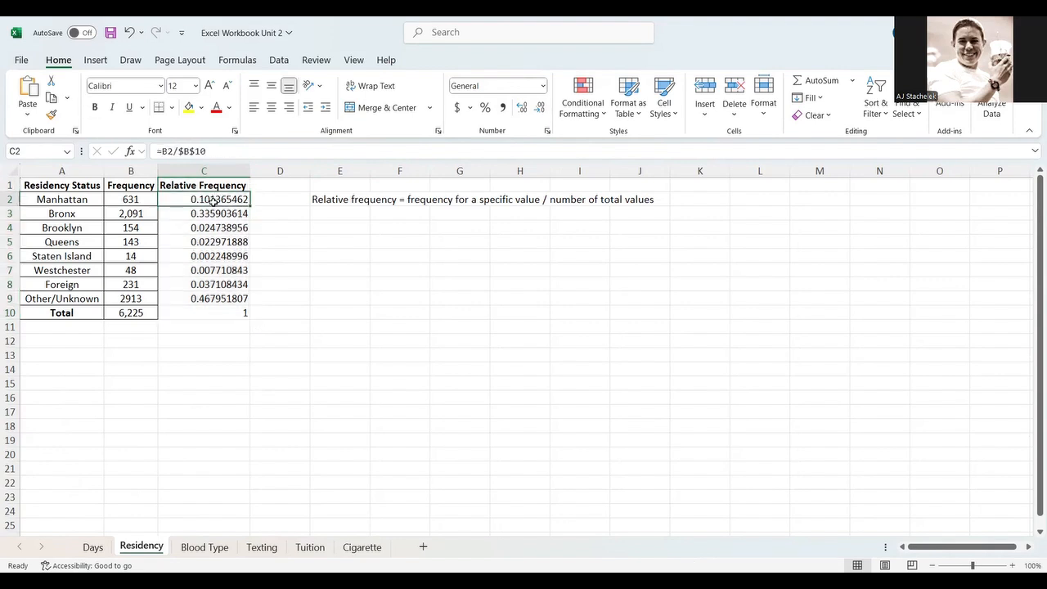
- Format the relative frequencies in C2:C10 to show two decimal places
shift+click(207, 309)
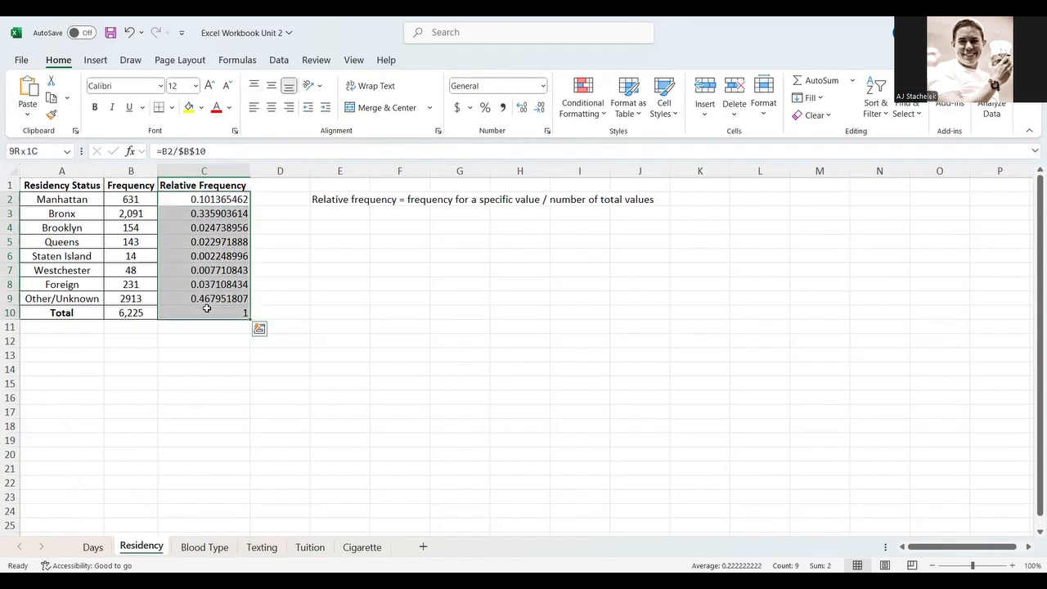
click(540, 111)
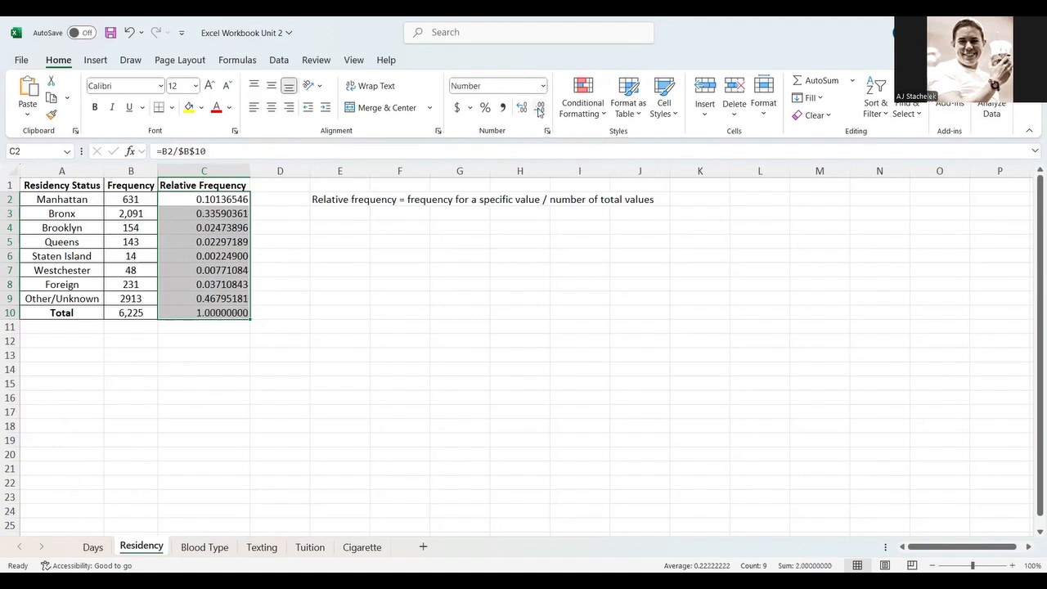
click(540, 110)
click(540, 111)
click(540, 110)
click(540, 110)
click(540, 110)
click(539, 110)
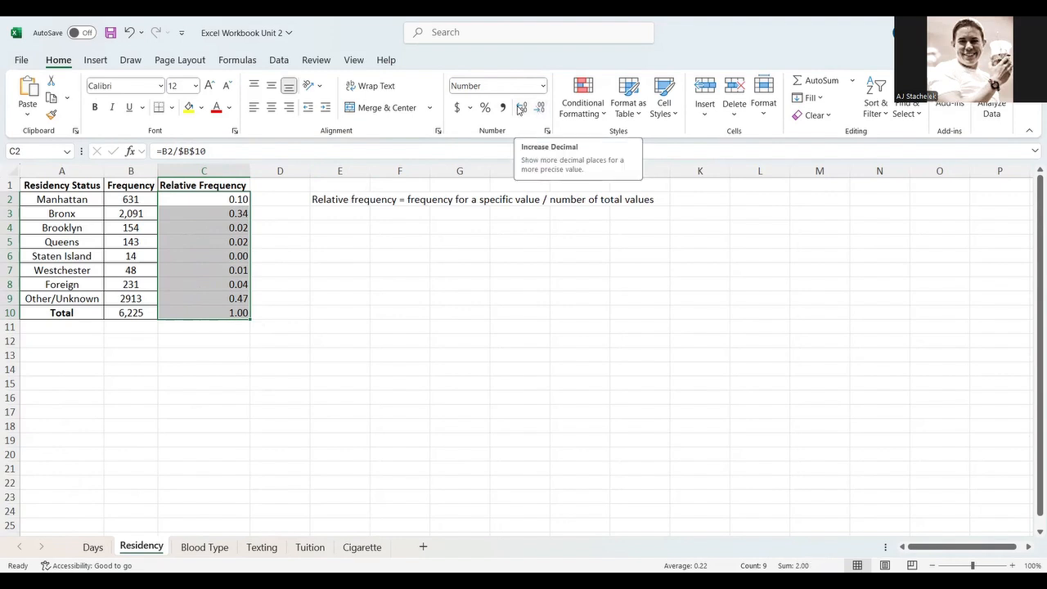
click(521, 109)
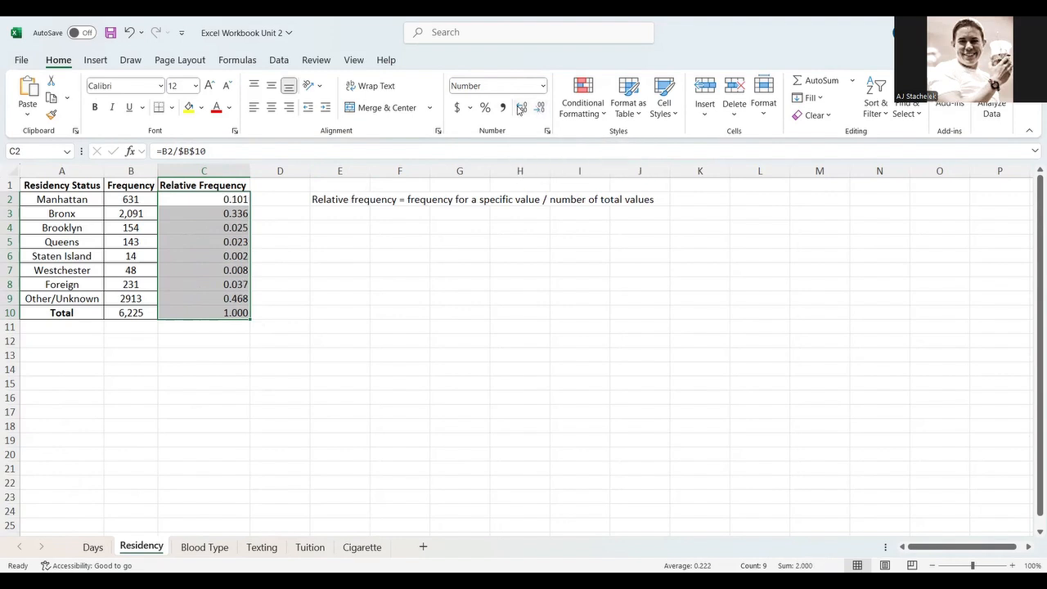
click(540, 110)
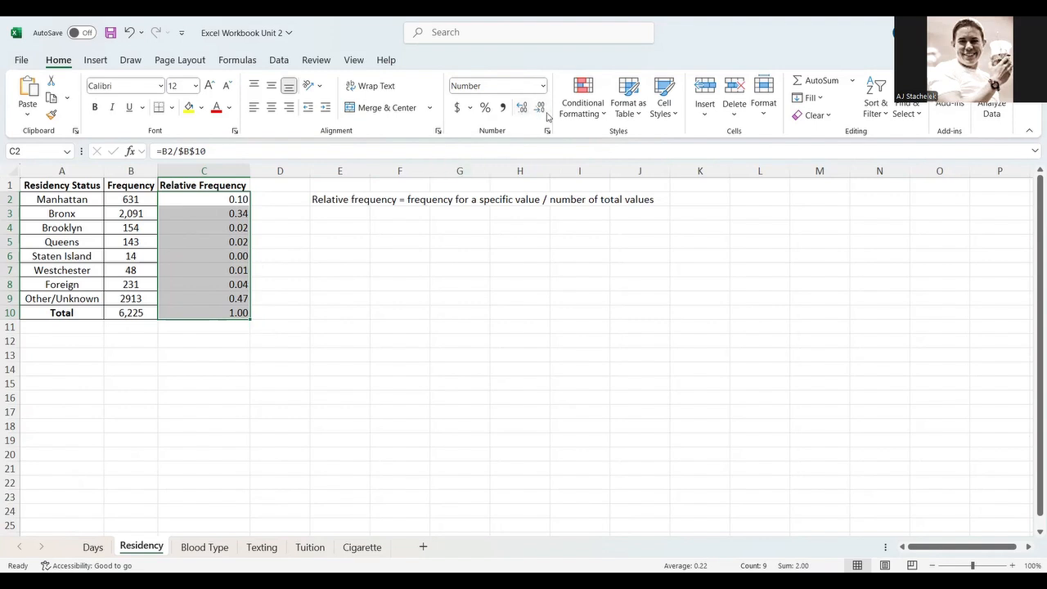
click(521, 109)
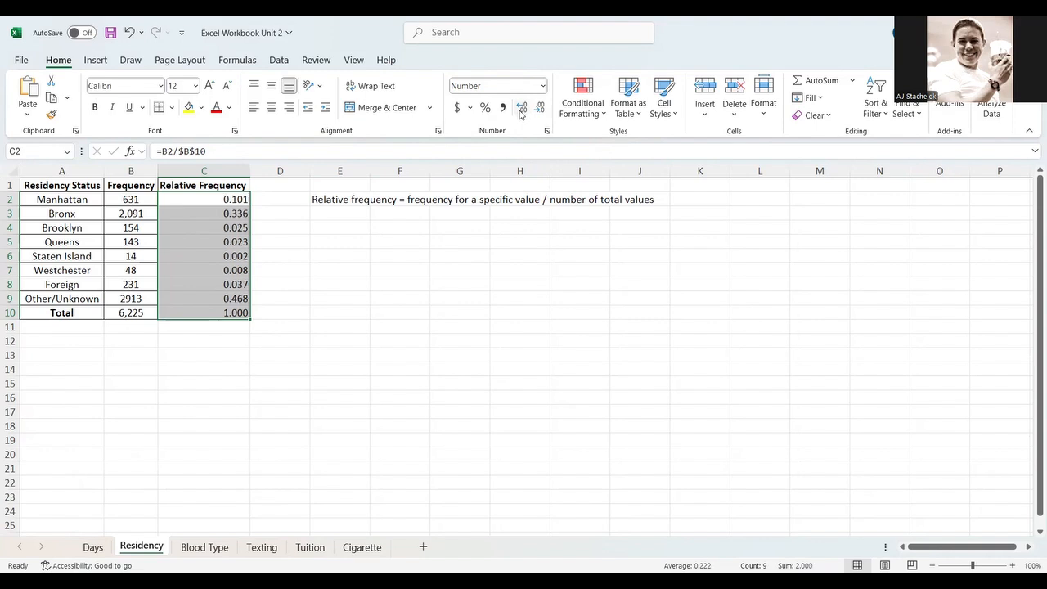
click(539, 111)
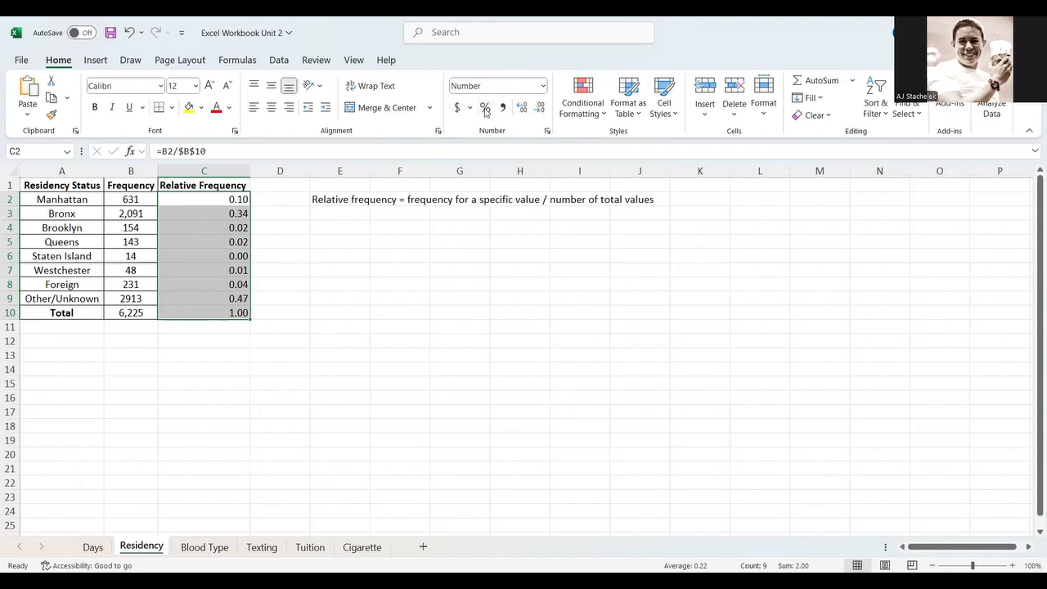
- Apply percent style to the relative frequencies and undo it
click(485, 110)
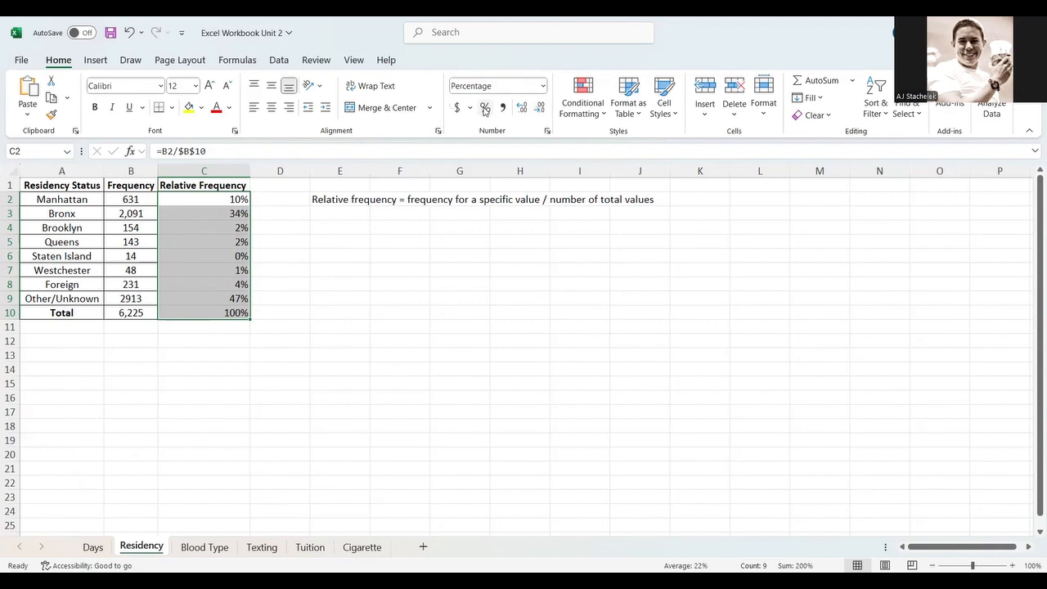
key(ctrl+z)
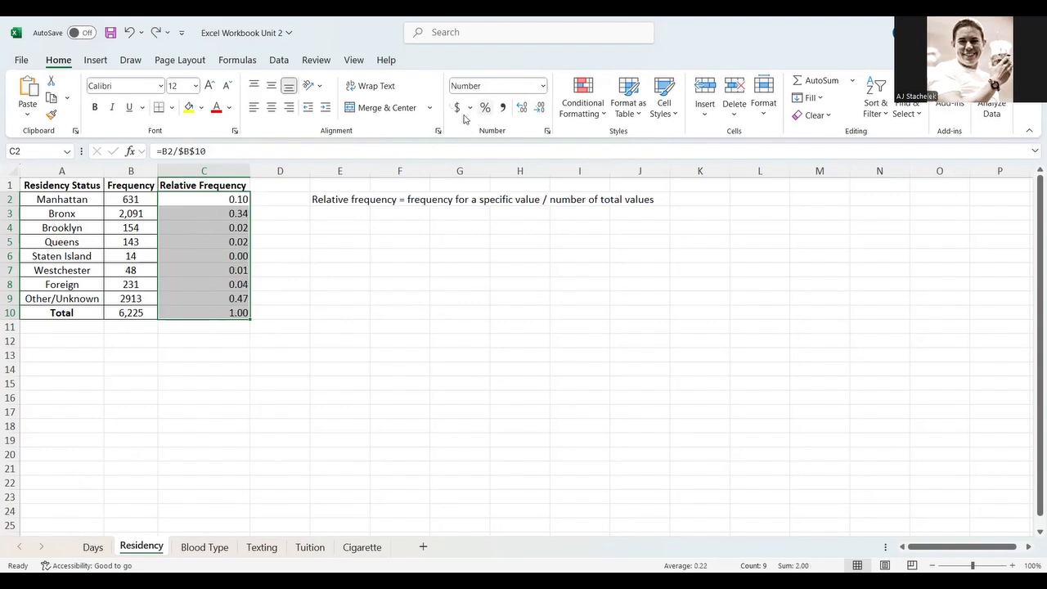
- Save the workbook and switch to the Texting sheet
click(283, 267)
click(255, 186)
click(111, 33)
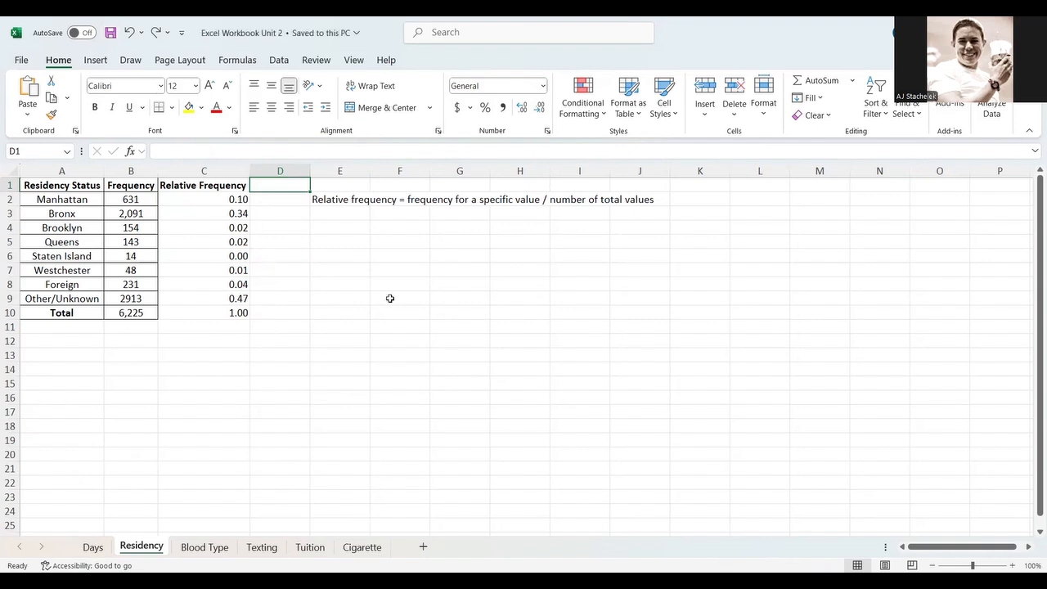
click(204, 546)
click(261, 547)
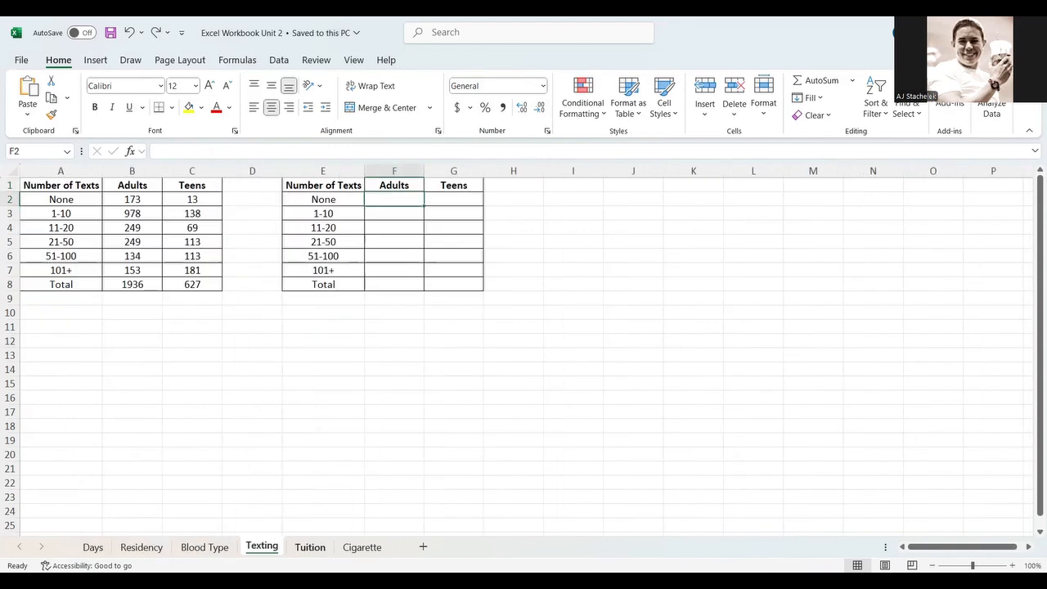
- Go to the Residency sheet and enter the heading Cumulative Relative Frequency in D1
key(ctrl+Page_Down)
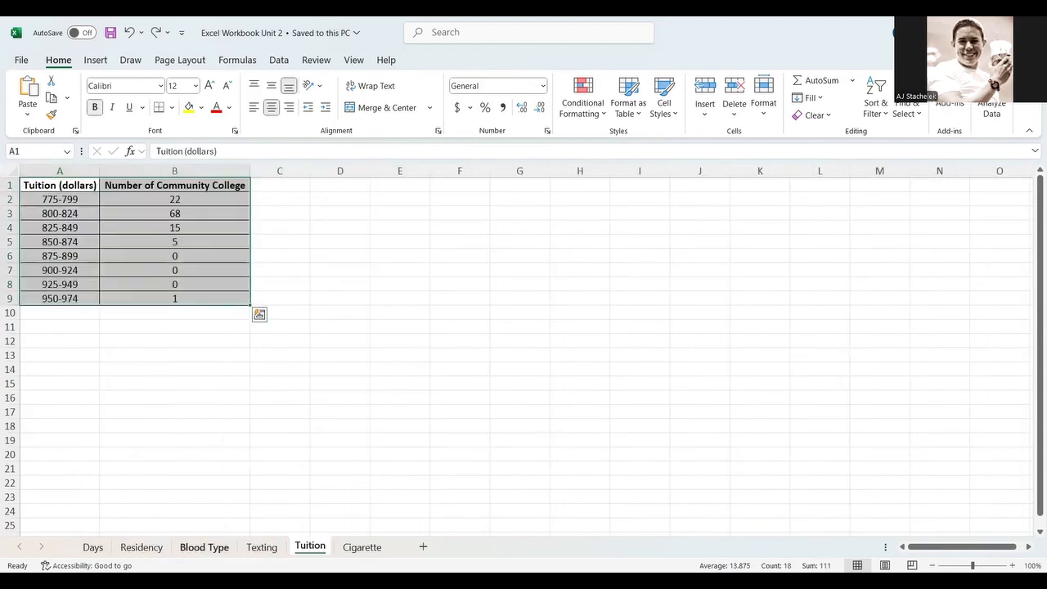
click(205, 546)
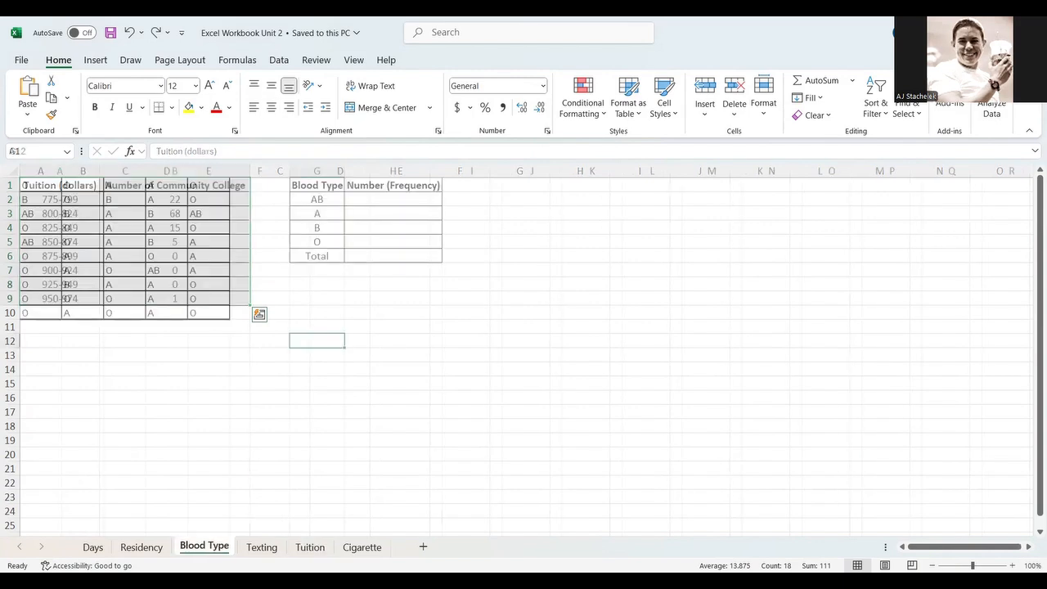
key(ctrl+Page_Up)
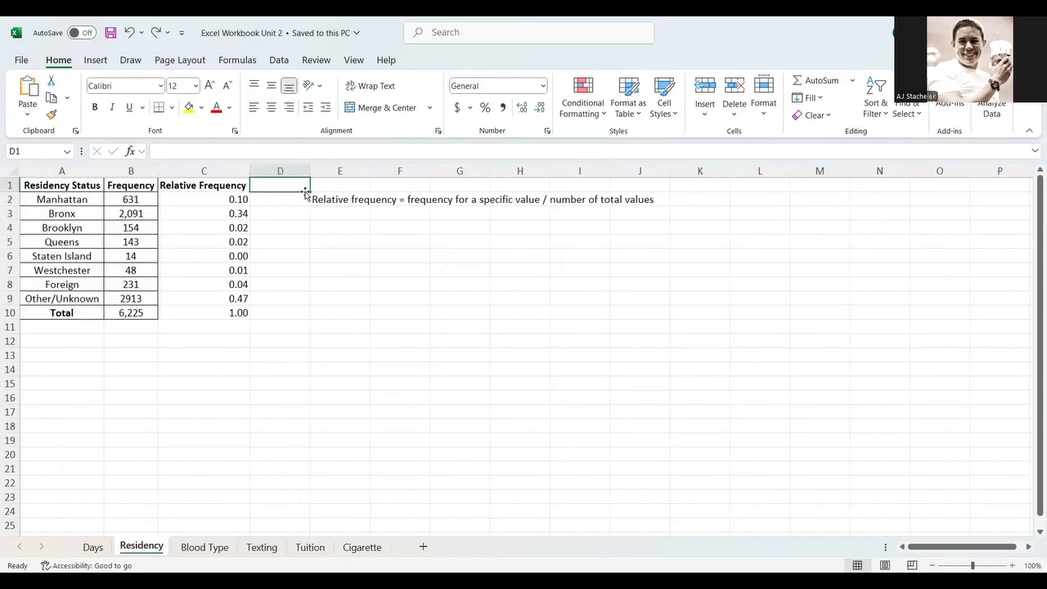
text(Cumulative Relative frequency)
key(Return)
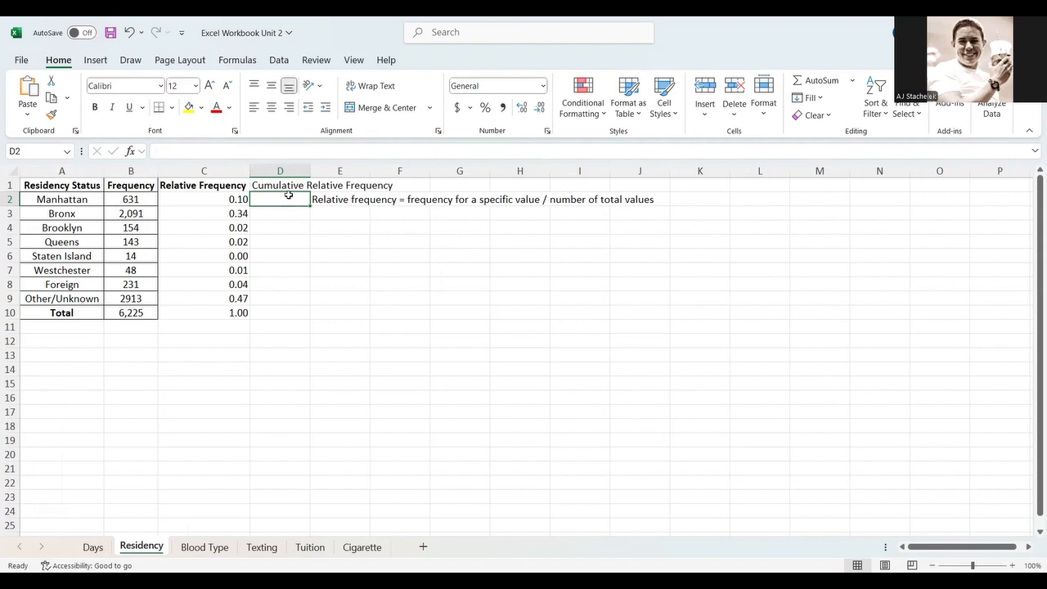
- Autofit column D to the new heading and make the D1 heading bold
click(324, 184)
click(296, 184)
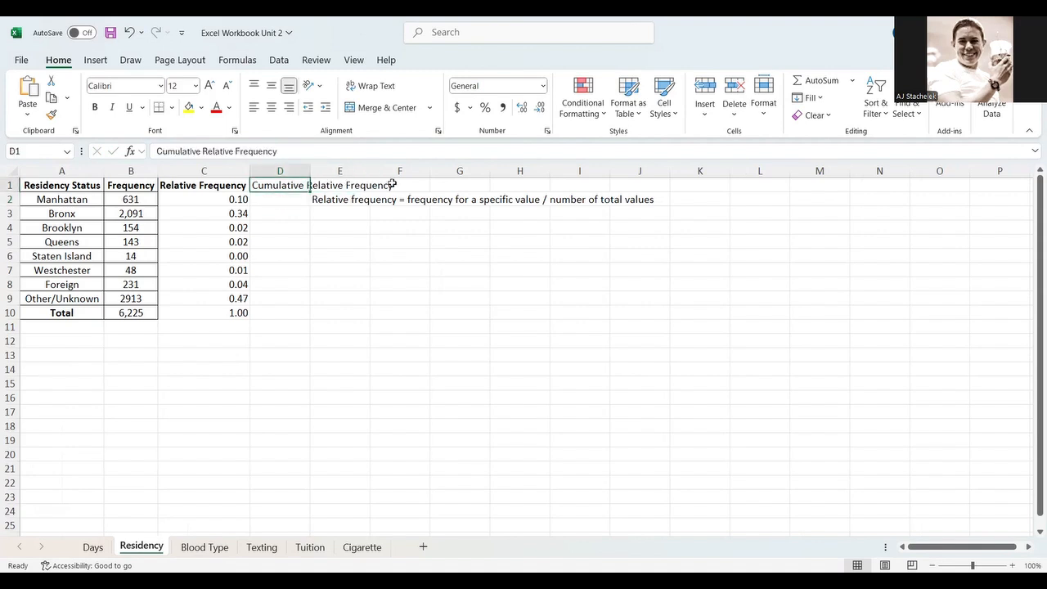
key(Right)
key(Right)
click(296, 186)
double_click(307, 171)
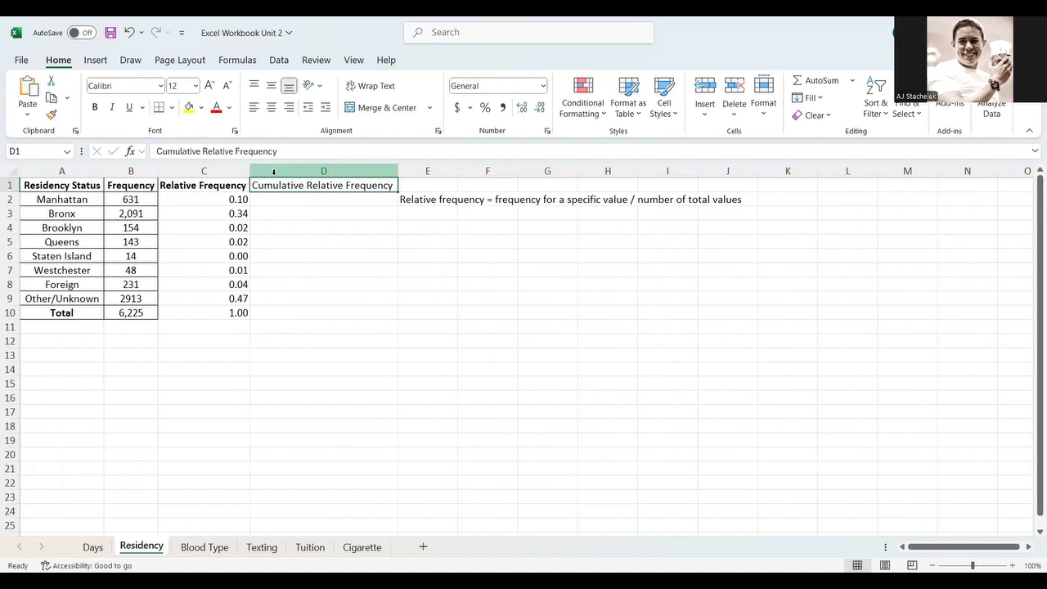
click(95, 107)
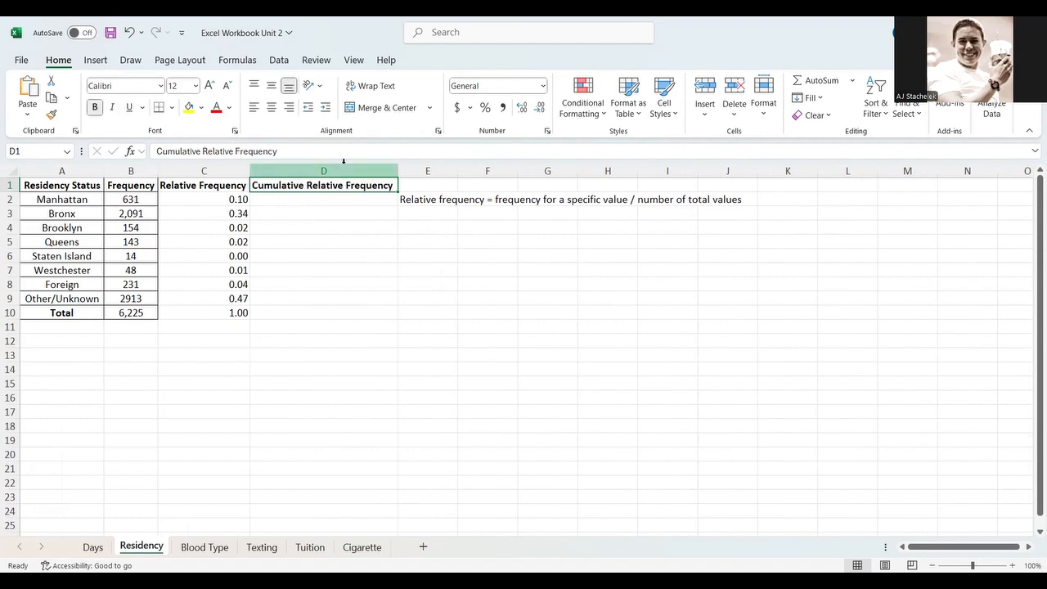
- Resize column D and row 1 by hand, then autofit both back to their contents
drag(396, 169, 350, 175)
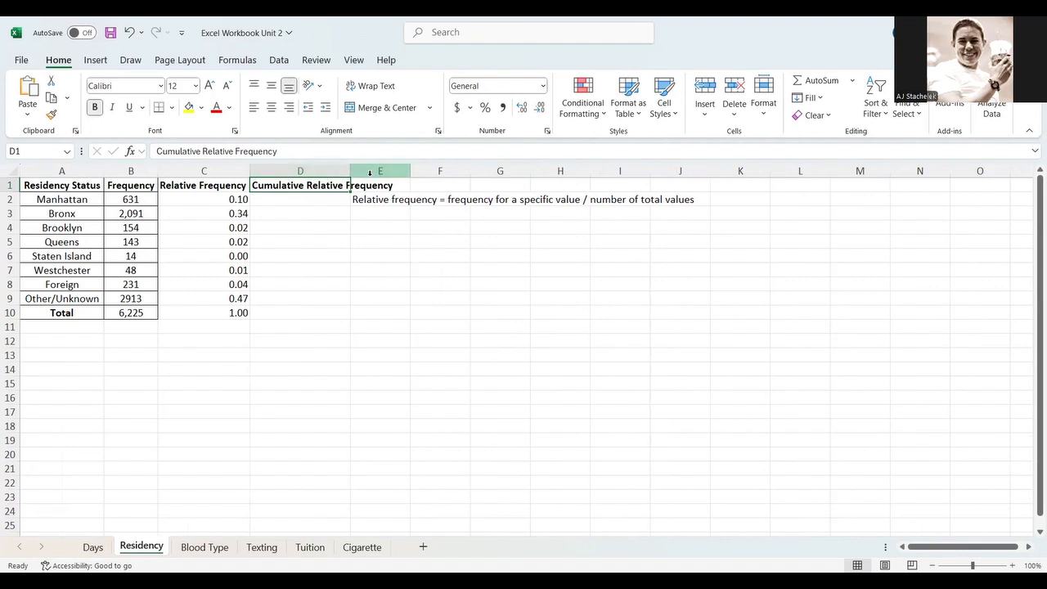
double_click(349, 170)
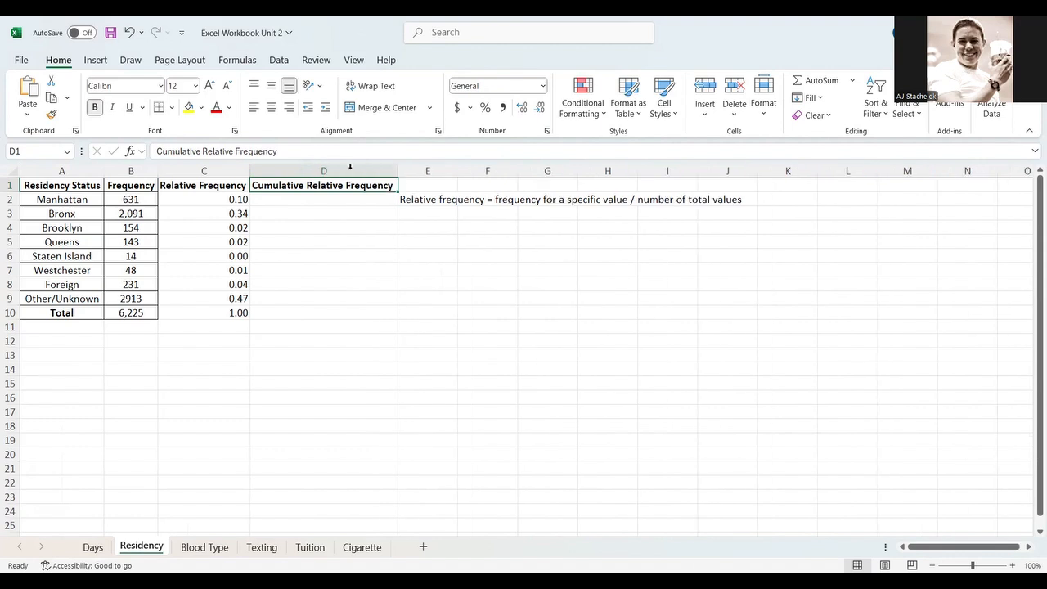
drag(12, 192, 5, 243)
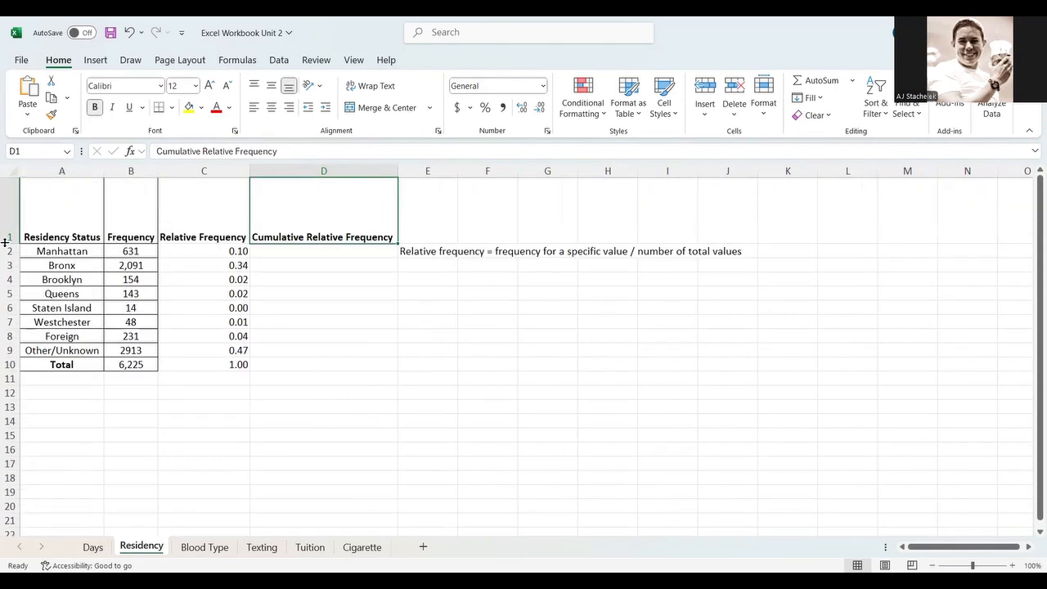
double_click(5, 243)
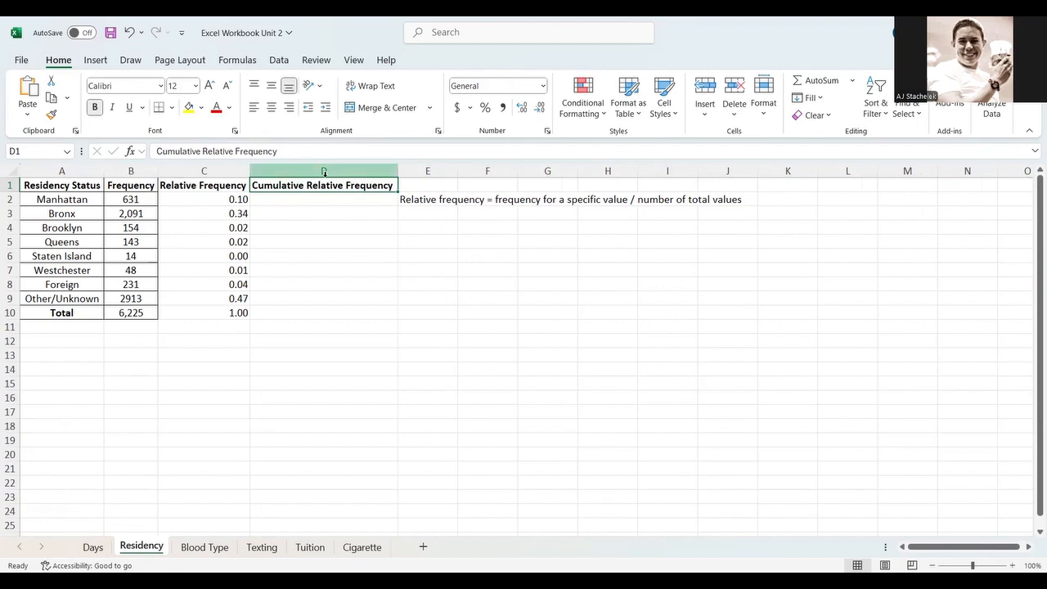
- Set D2 to equal the Manhattan relative frequency in C2
click(327, 197)
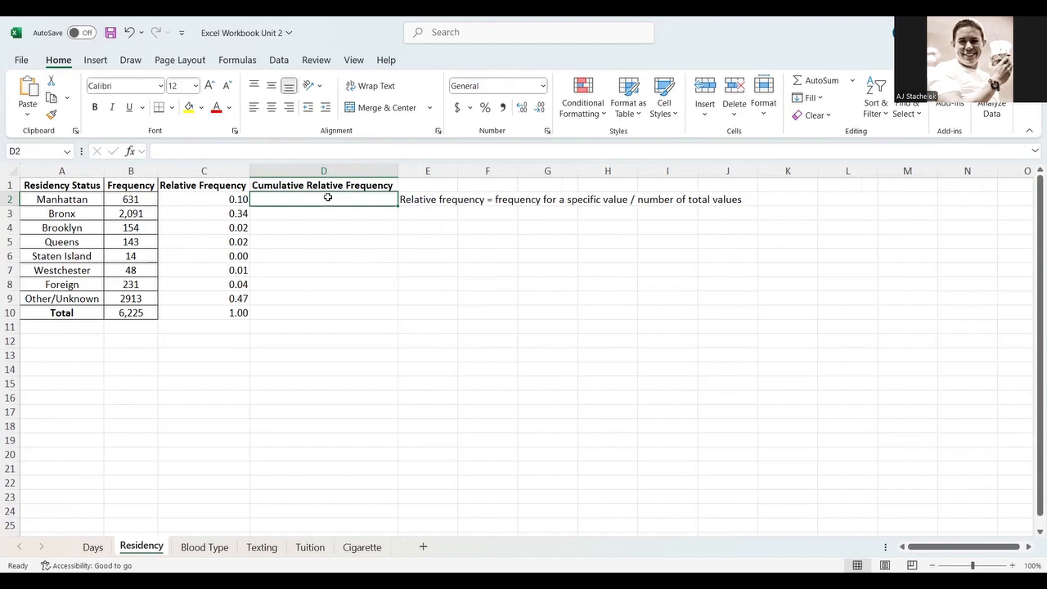
text(=)
key(Left)
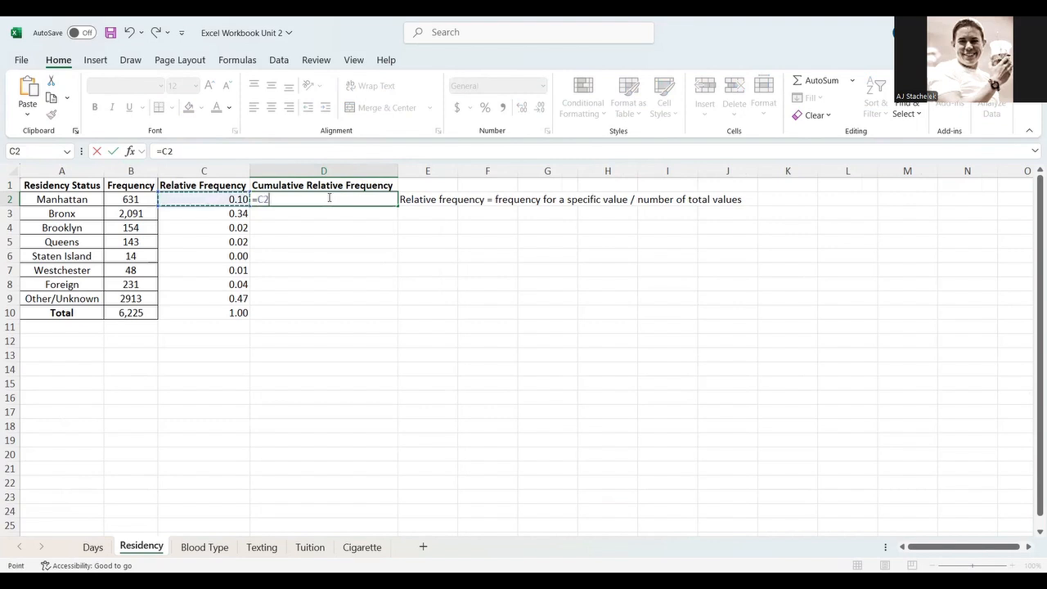
key(Return)
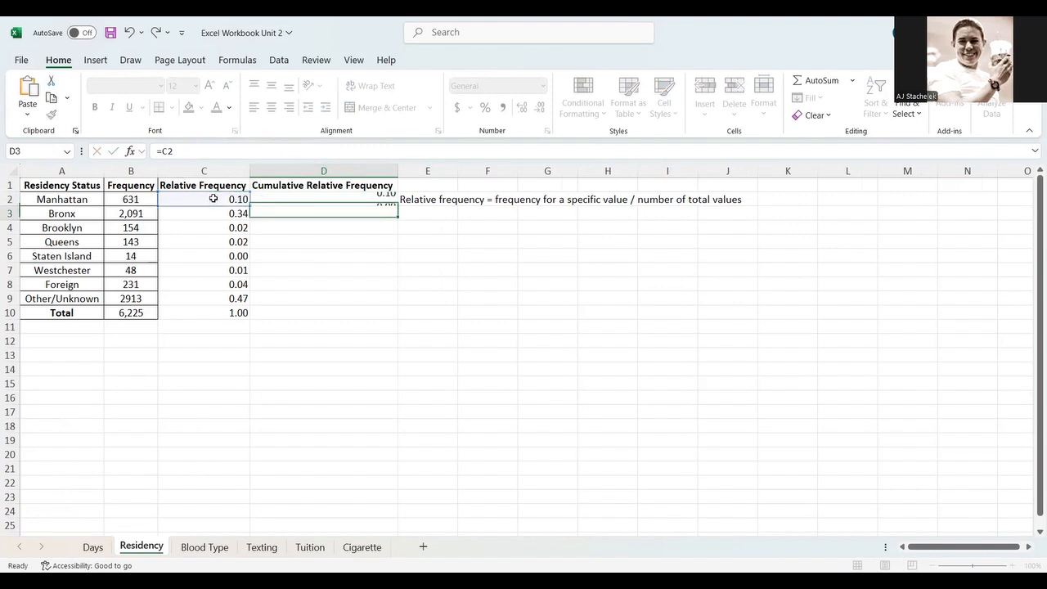
- Add the note "Cumulative relative frequency = sum of all relative frequencies up to and including a specific value" in E3
key(Right)
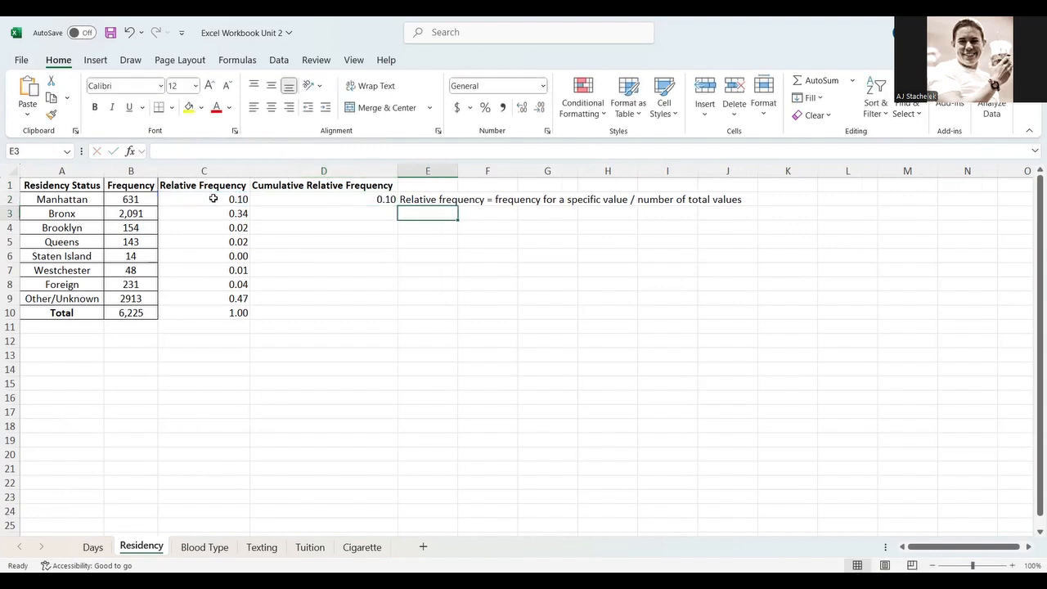
text(Cumulative fr)
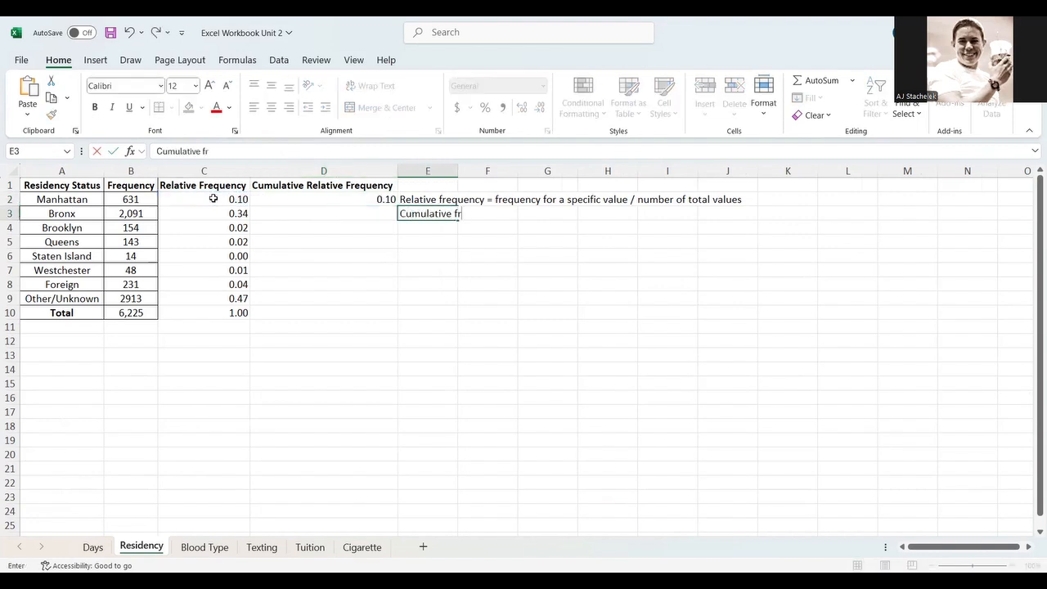
text(elative frequn)
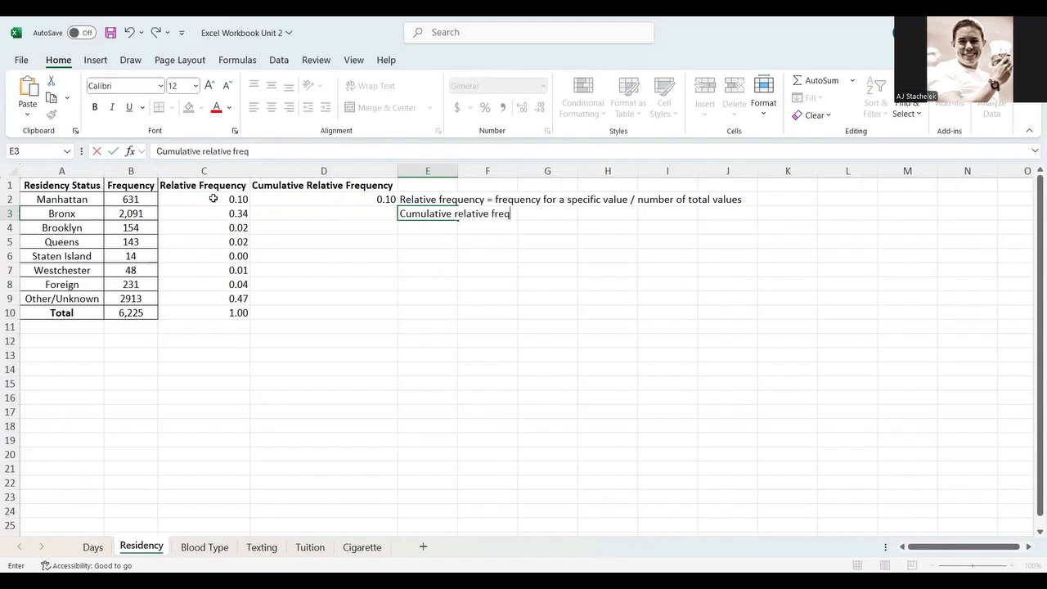
key(BackSpace)
text(ency = sum of all relative frequencies up to and including a specific v)
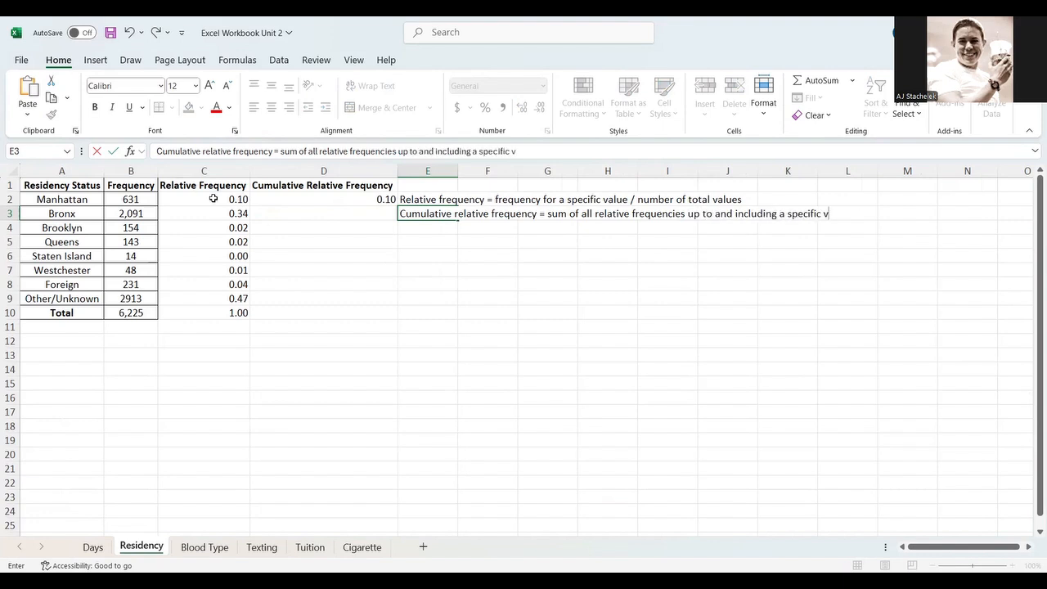
text(alue)
key(Return)
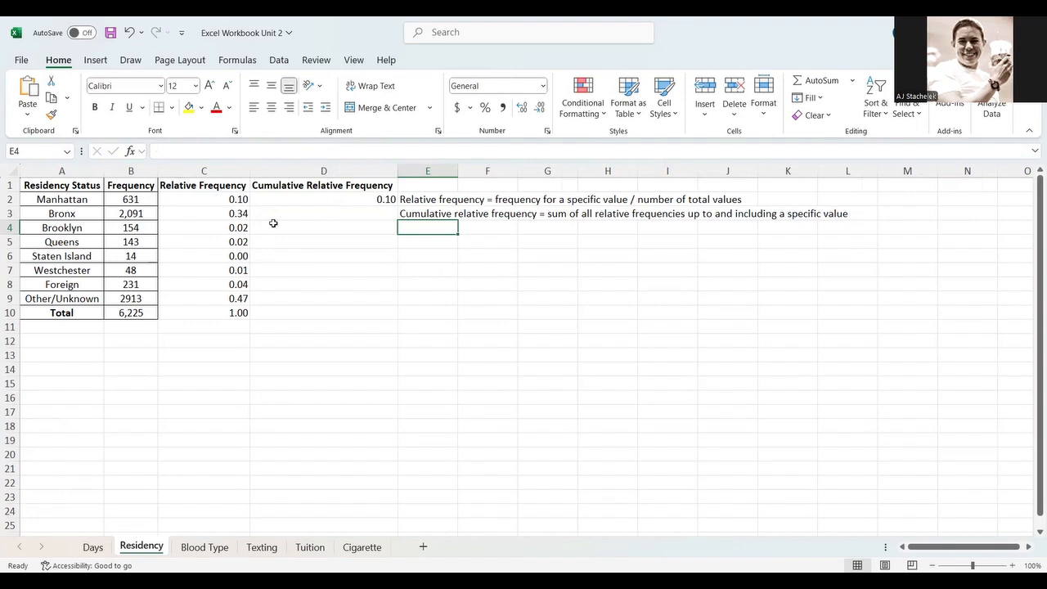
- Review the formula in D2 and the neighbouring frequency and relative frequency cells
click(337, 197)
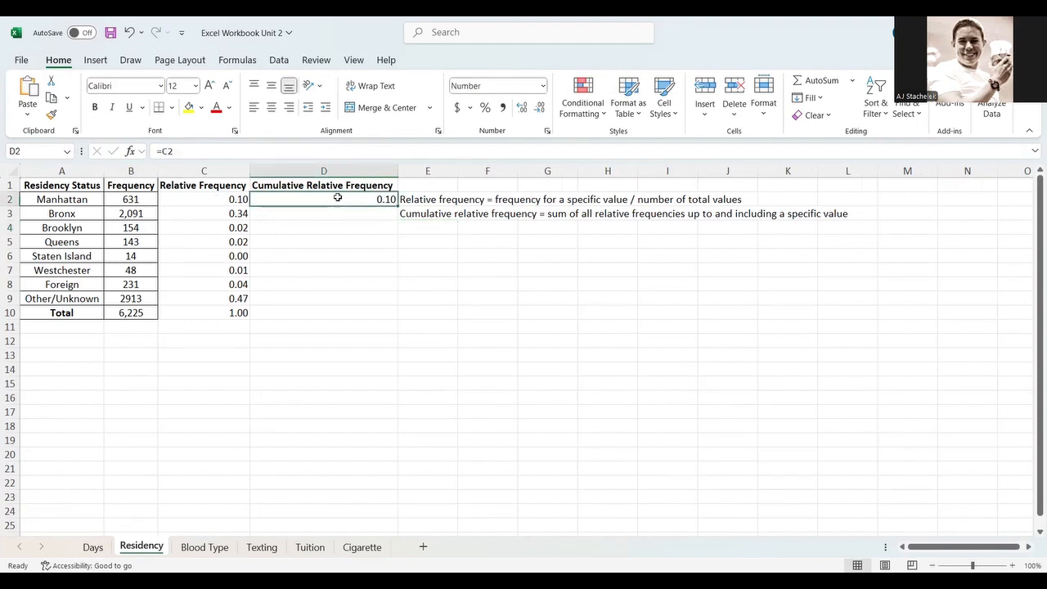
key(Left)
key(Left)
key(Left)
key(Right)
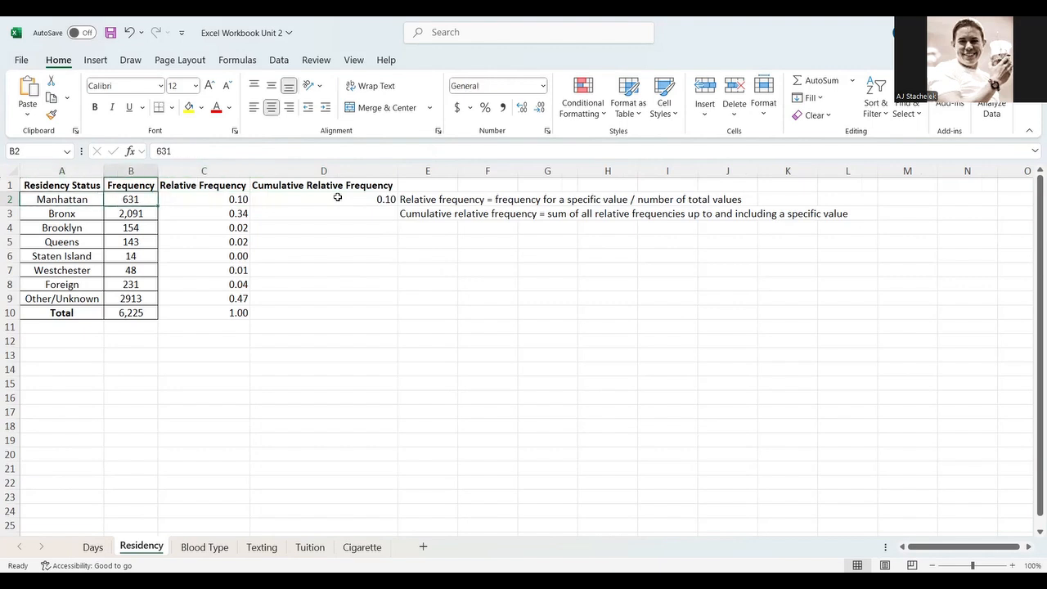
key(Right)
key(Right)
key(Down)
key(Up)
key(Left)
key(Right)
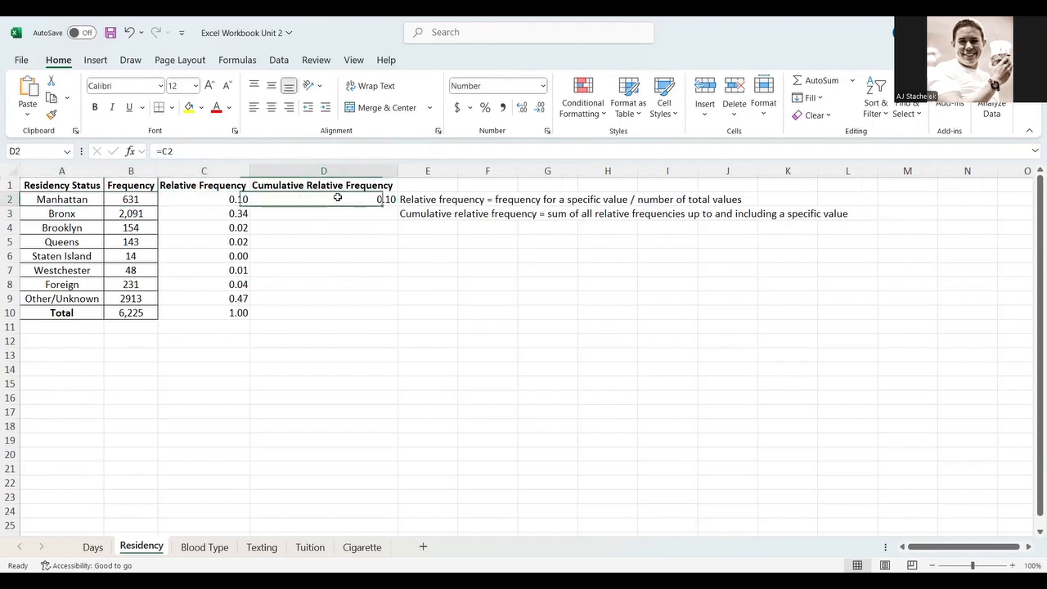
key(Left)
key(Right)
key(Left)
key(Right)
key(Left)
key(Right)
key(Down)
key(Up)
key(Down)
key(Up)
key(Down)
key(Up)
- Enter a formula in D3 adding the Bronx relative frequency C3 to the previous cumulative value D2
key(Down)
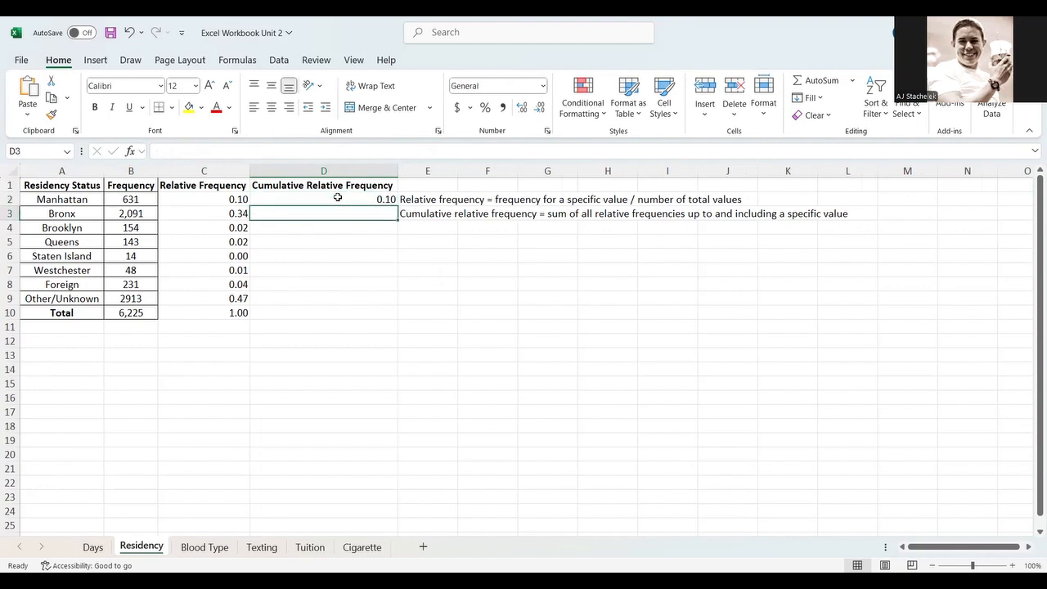
text(=)
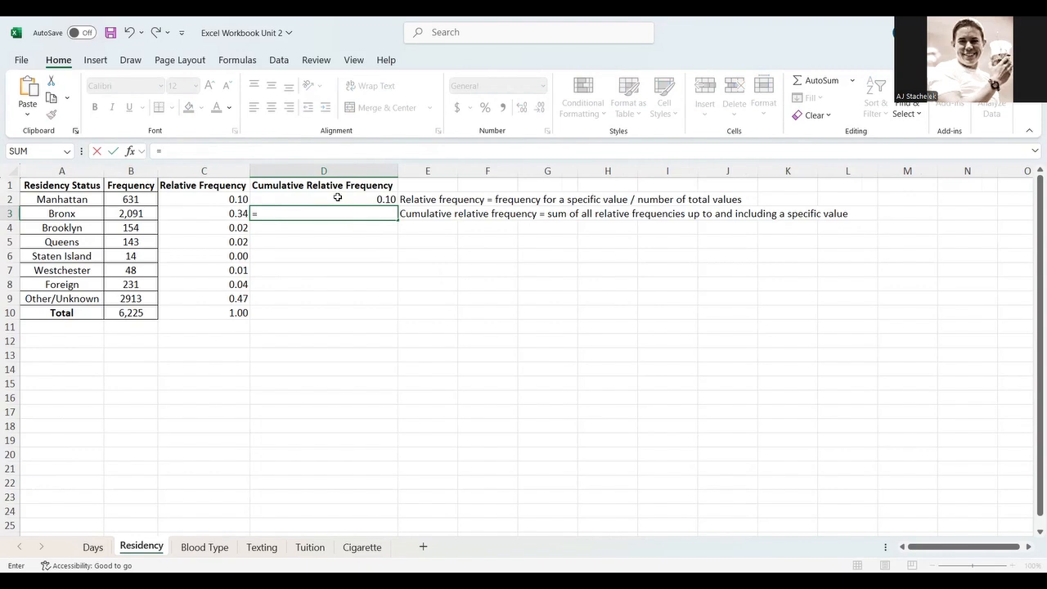
key(Left)
text(+)
key(Up)
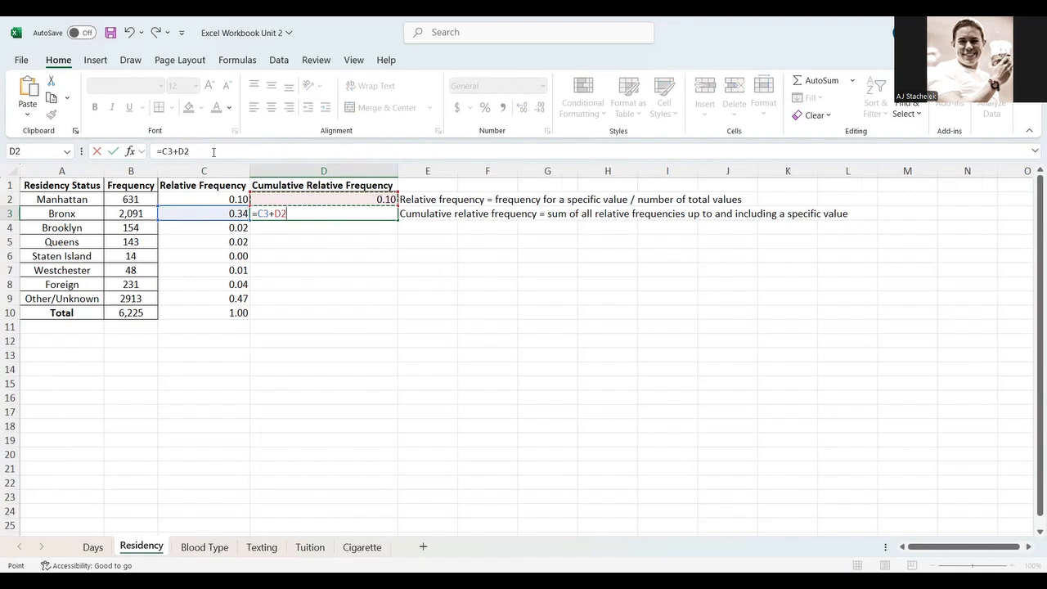
key(Return)
- Fill the D3 cumulative formula into D4 and inspect its formula
click(335, 212)
drag(400, 221, 397, 235)
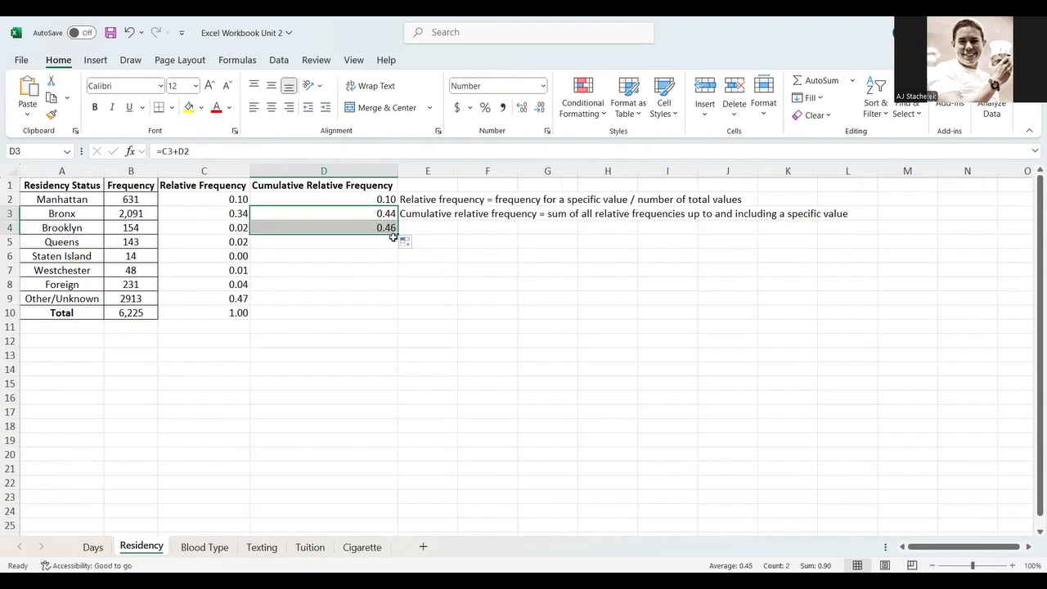
click(343, 226)
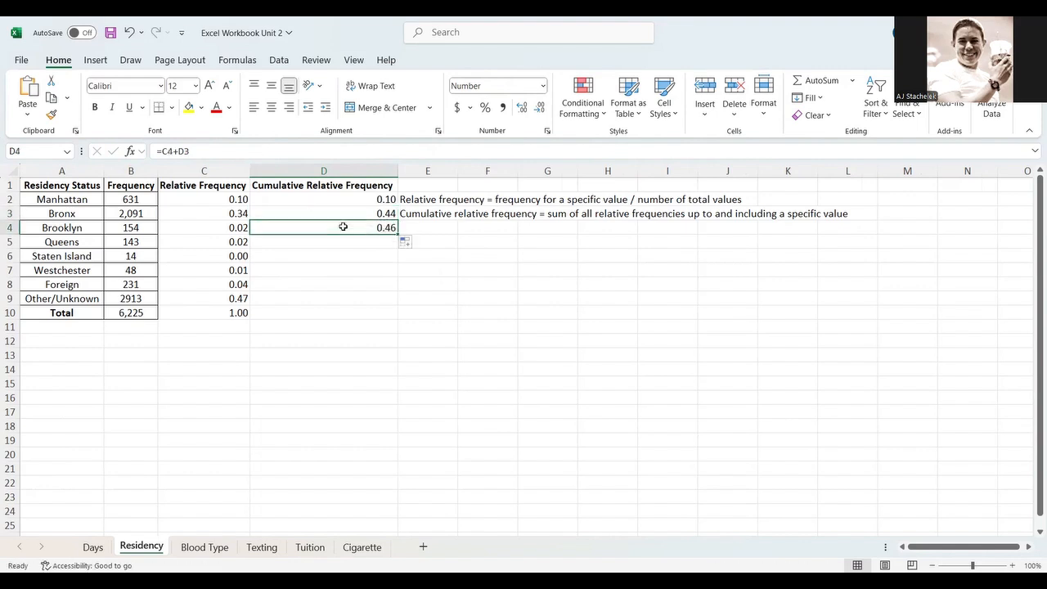
click(324, 148)
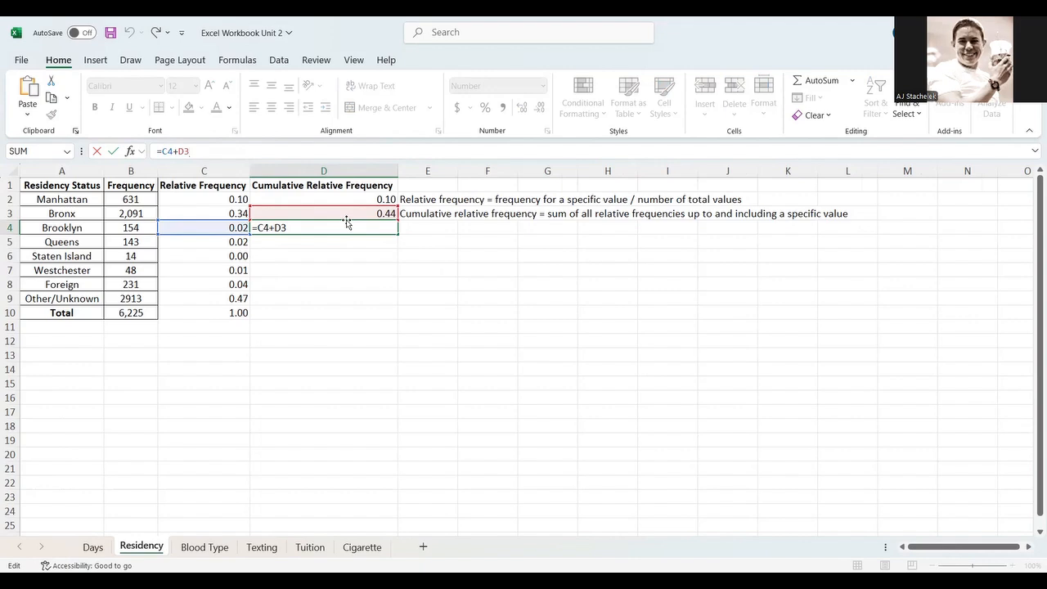
key(Return)
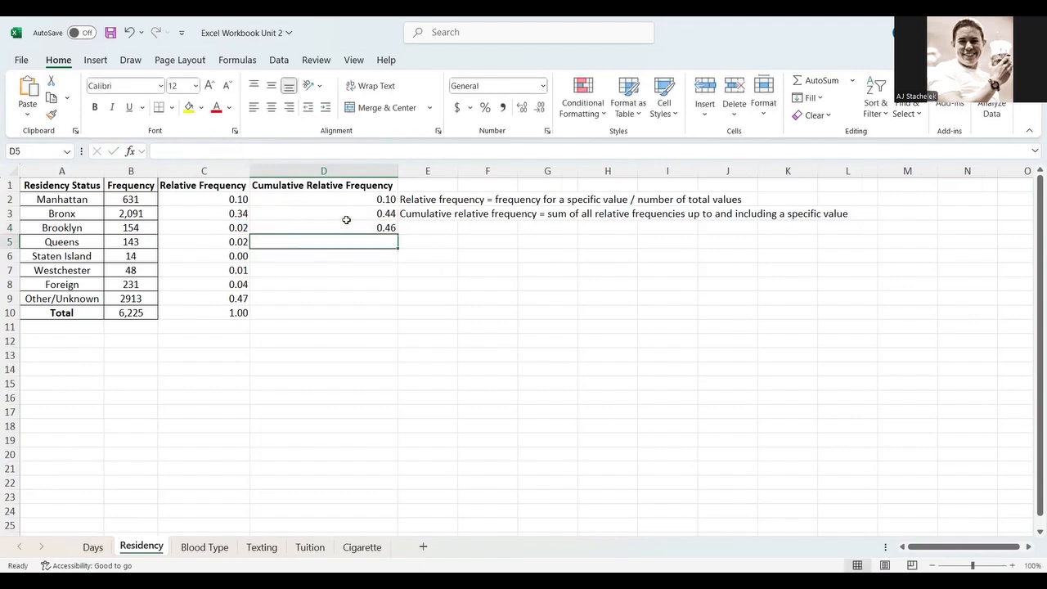
- Extend the cumulative formula from D4 down through D9
click(389, 229)
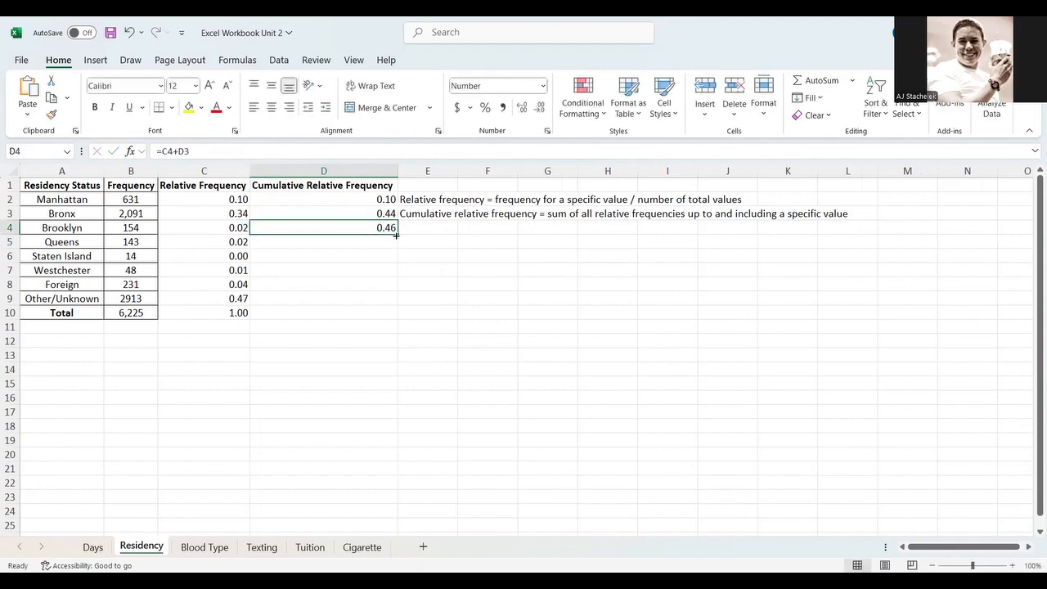
drag(396, 235, 392, 290)
drag(393, 301, 392, 301)
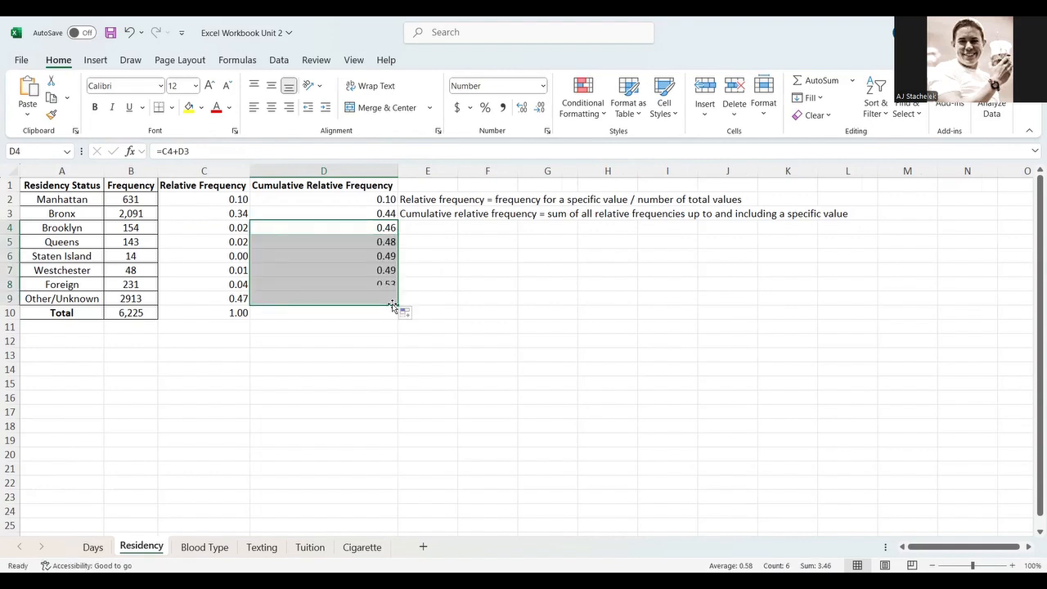
- Review the relative frequency and cumulative relative frequency formulas in columns C and D
click(355, 299)
key(Left)
key(Right)
key(Left)
key(Right)
key(Left)
key(Up)
key(Up)
key(Up)
key(Up)
key(Up)
key(Up)
key(Up)
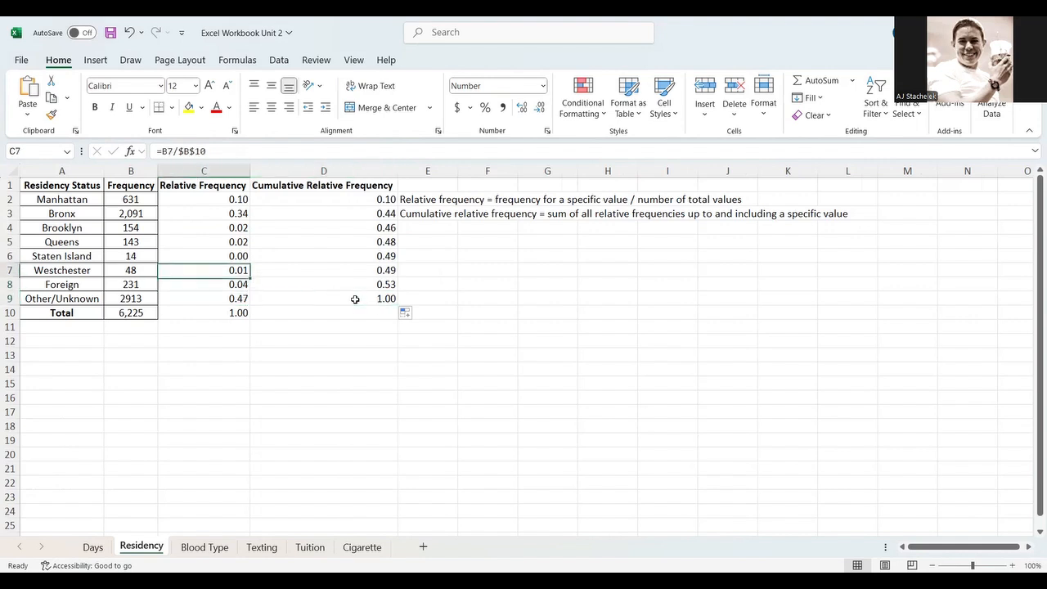
key(Down)
key(Down)
key(Down)
key(Down)
key(Down)
key(Down)
key(Down)
key(Down)
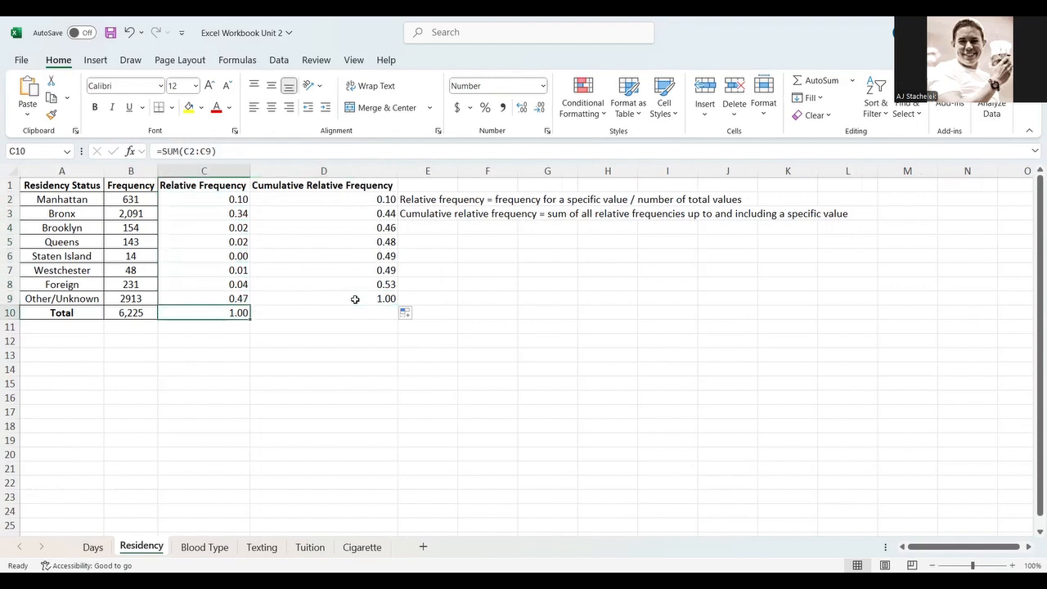
key(Right)
key(Right)
key(Left)
key(Left)
key(Right)
key(Up)
key(Down)
key(Up)
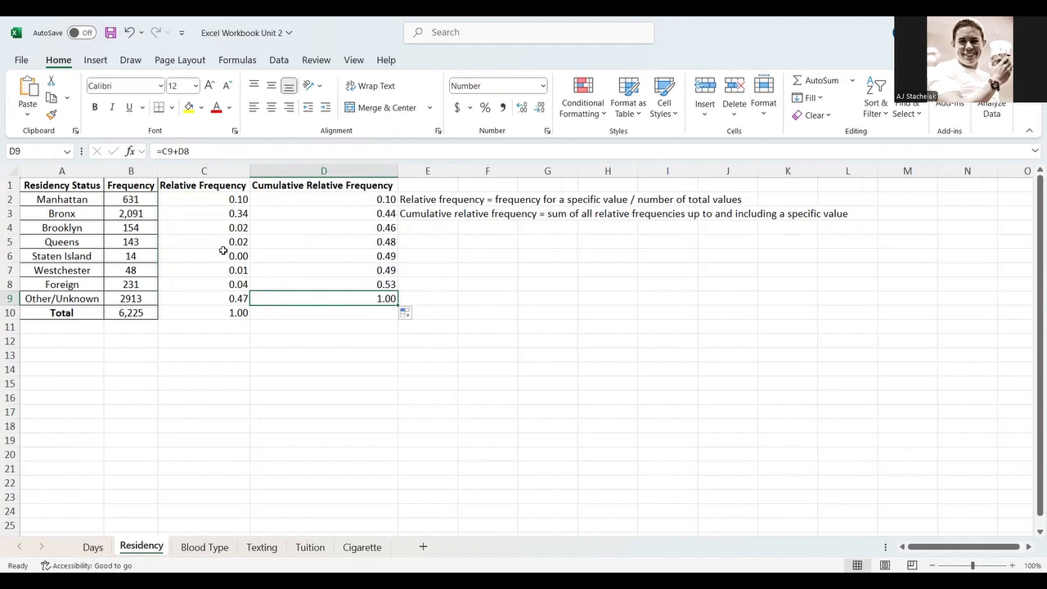
- Select the residency status and frequency data in A1:B9 and insert a 2-D clustered column chart
click(82, 197)
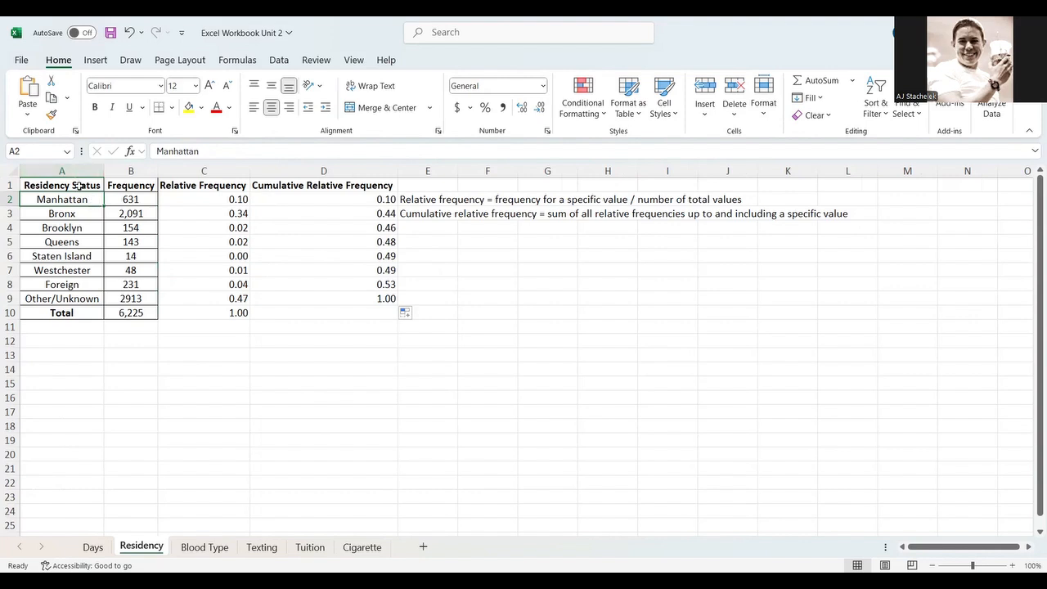
drag(77, 187, 131, 300)
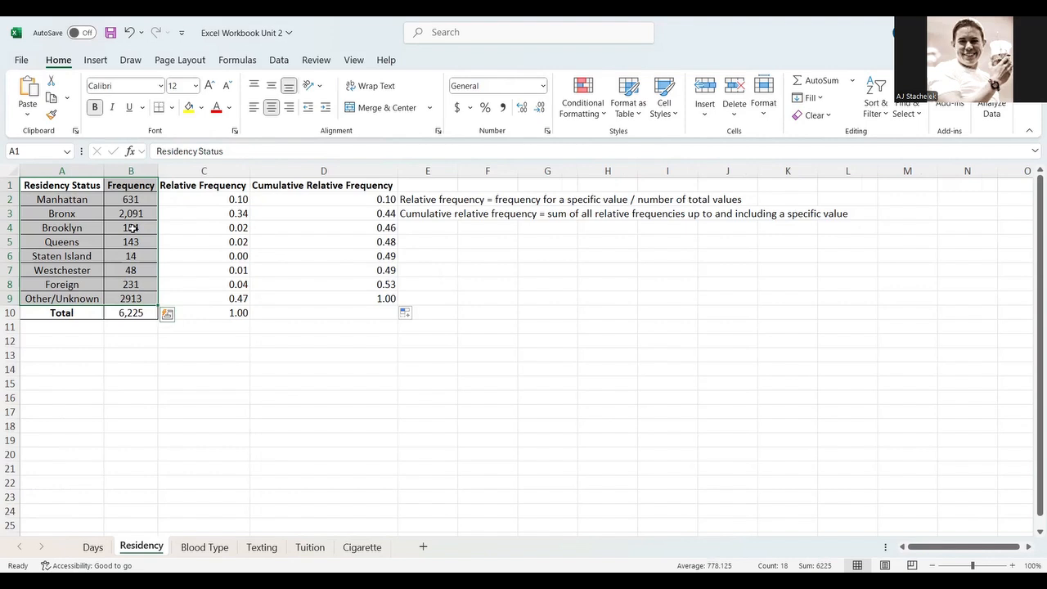
click(95, 60)
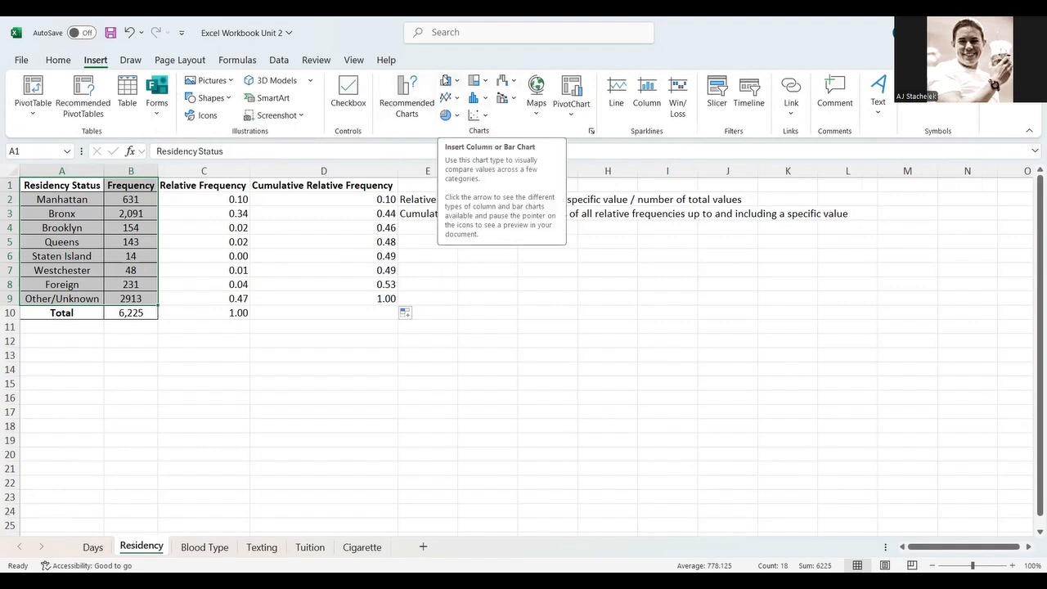
click(455, 82)
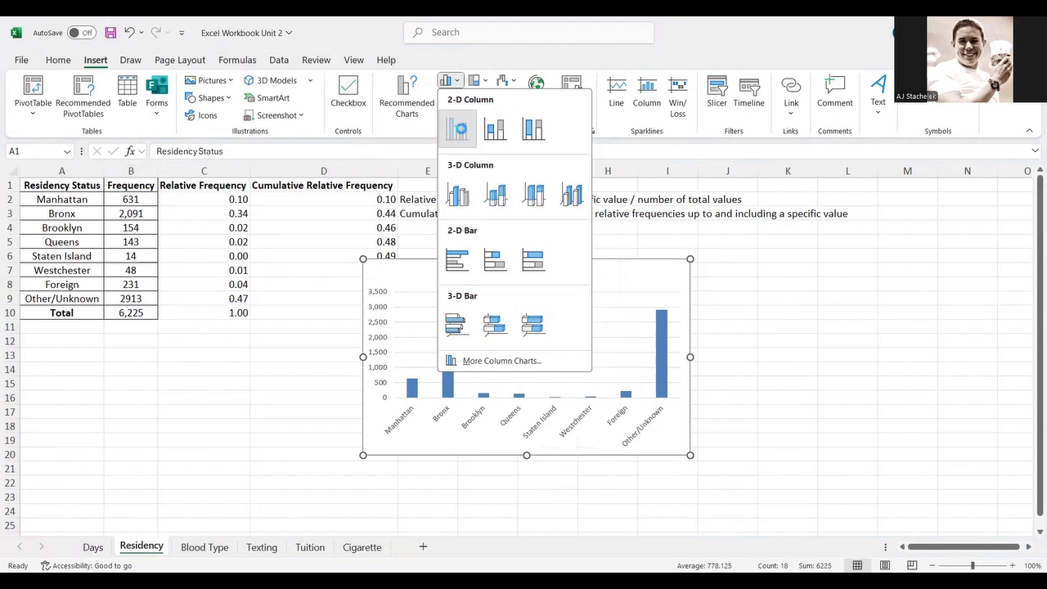
click(434, 350)
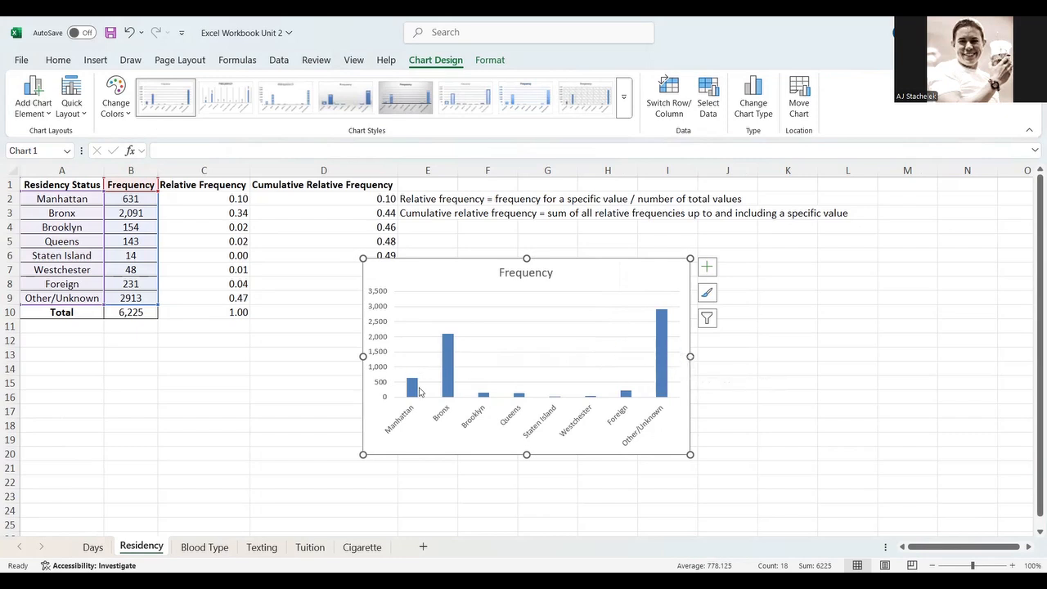
- Retitle the chart "Residency Status of Students at Hostos"
mouse_move(419, 392)
mouse_move(663, 323)
click(527, 273)
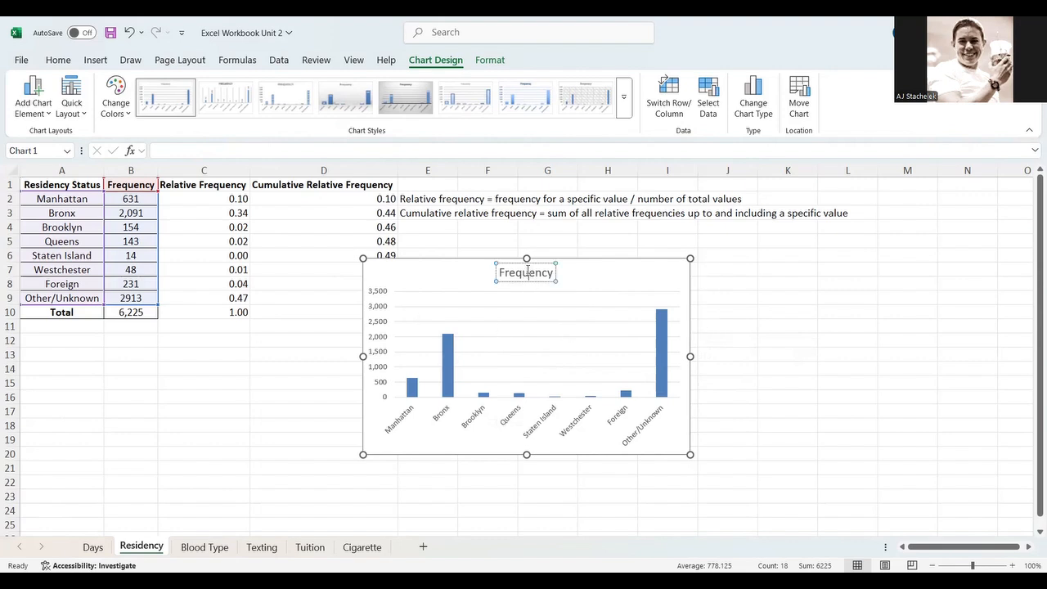
double_click(528, 272)
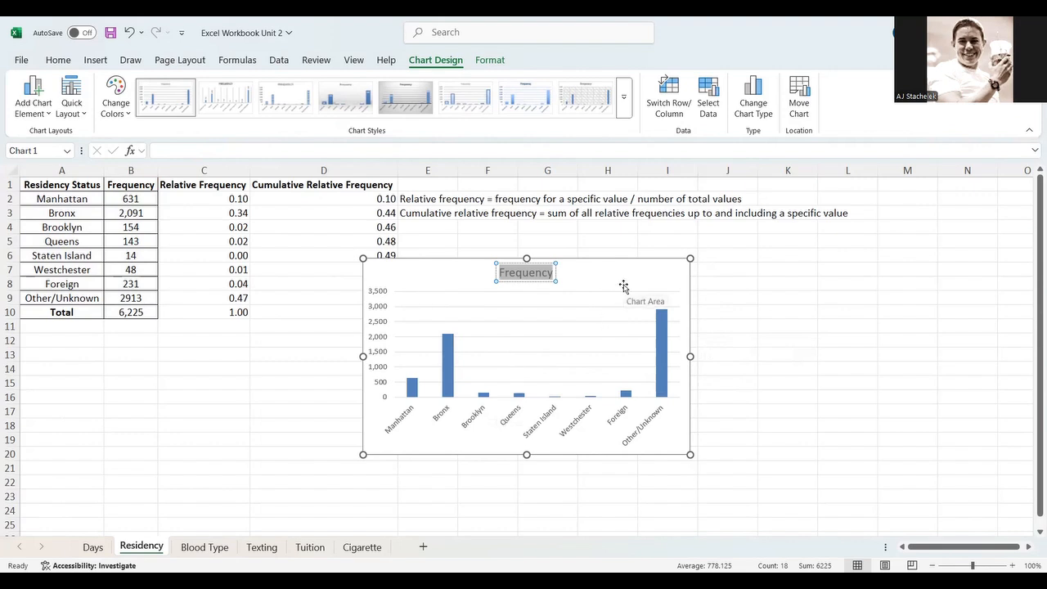
text(Residency Status of Students at Hostos)
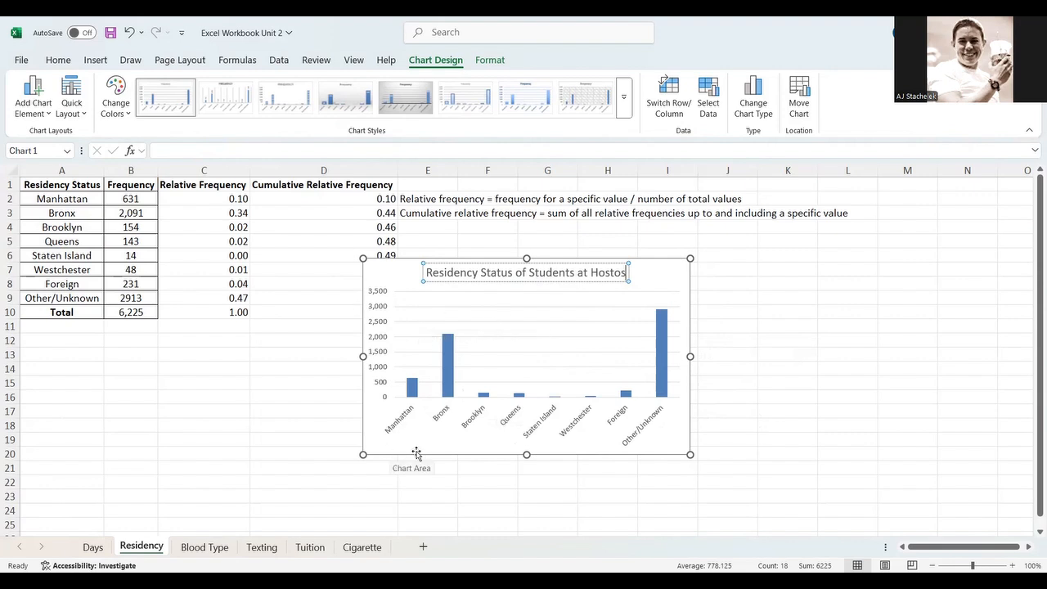
- Enlarge and reposition the chart beside the table, and set its font size to 14
drag(690, 259, 794, 183)
drag(693, 209, 769, 245)
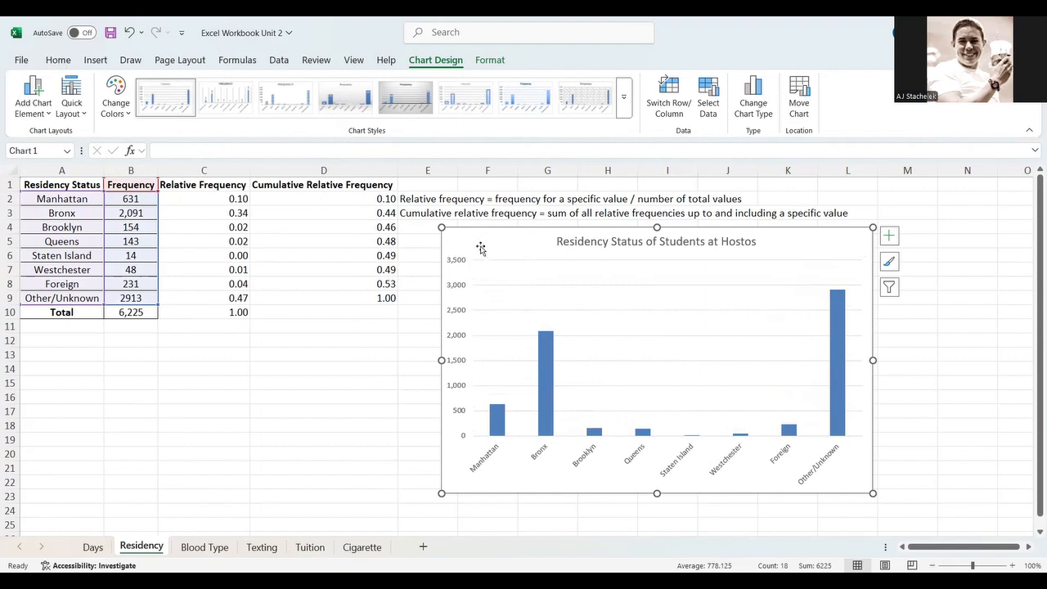
click(58, 60)
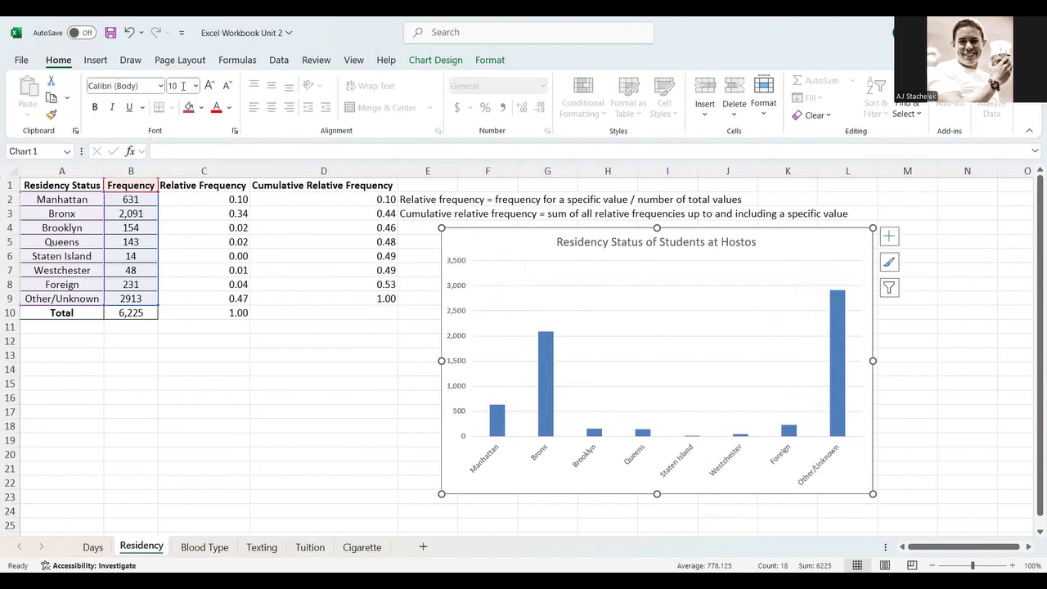
click(196, 85)
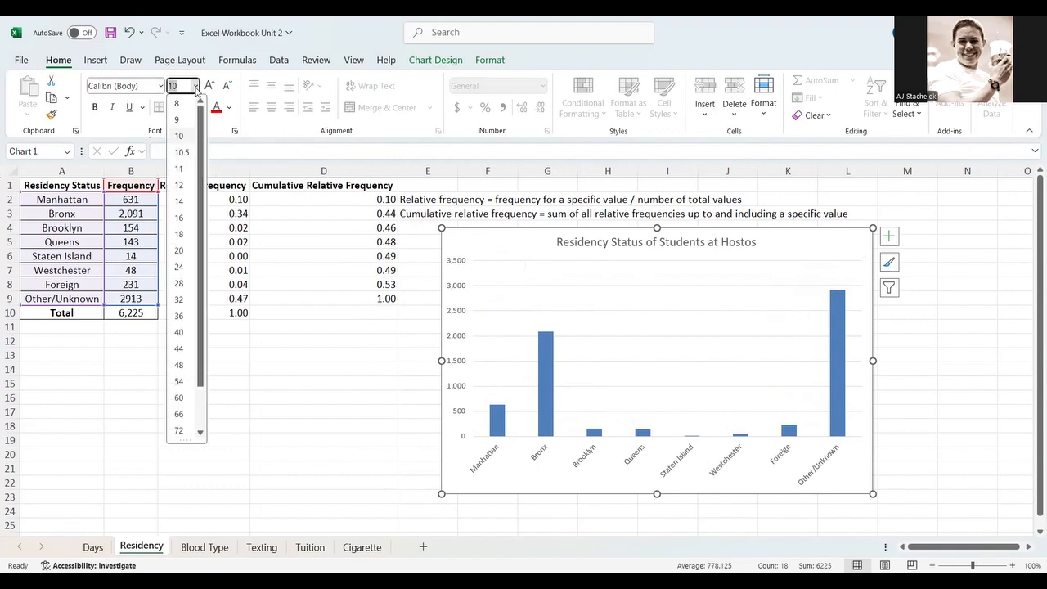
click(179, 202)
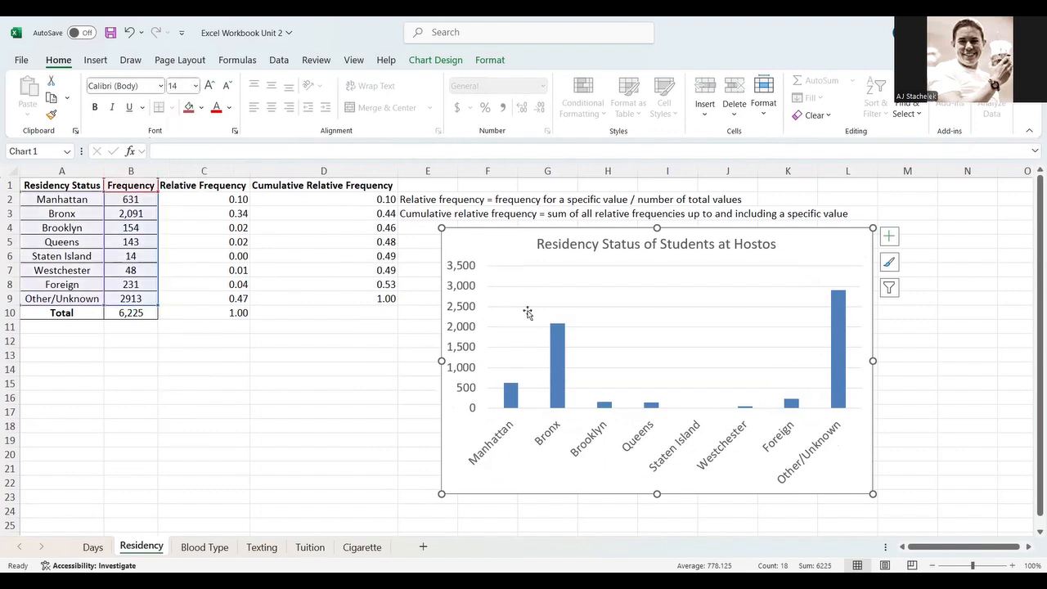
- Set the vertical axis maximum bound to 3000
double_click(467, 287)
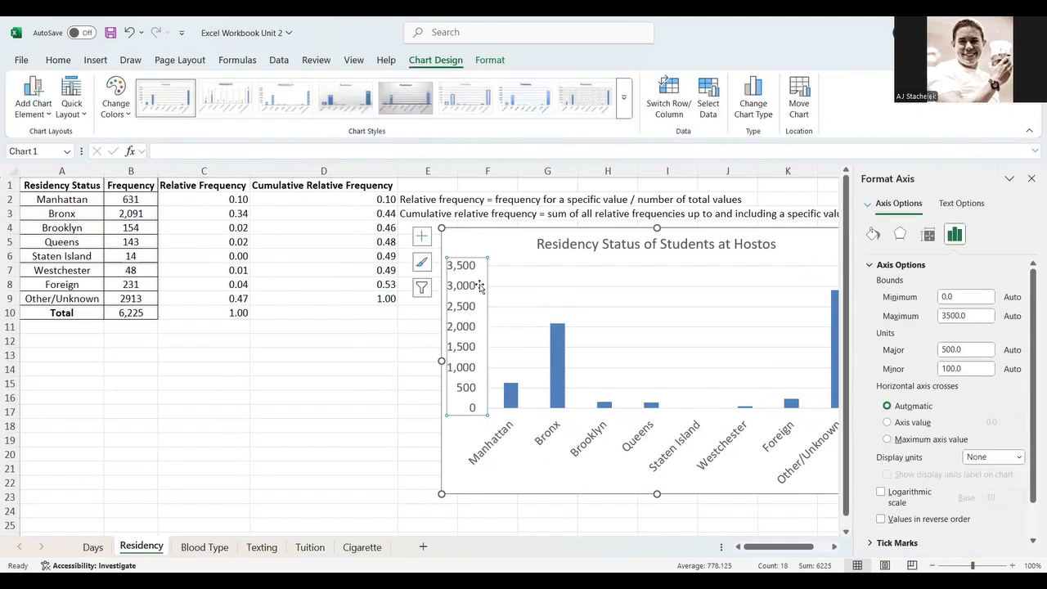
click(952, 315)
text(0)
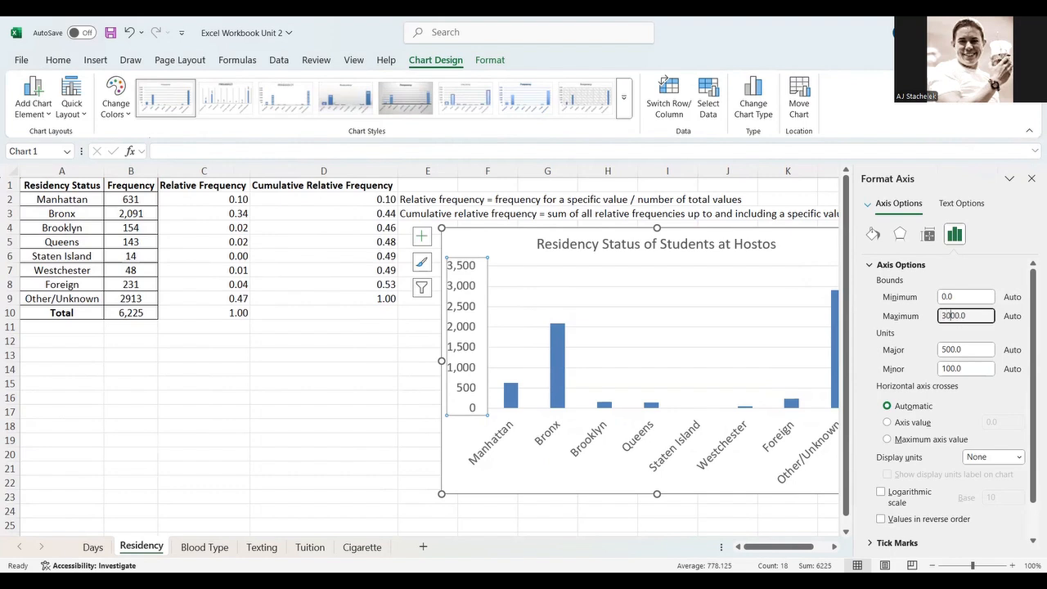
key(Return)
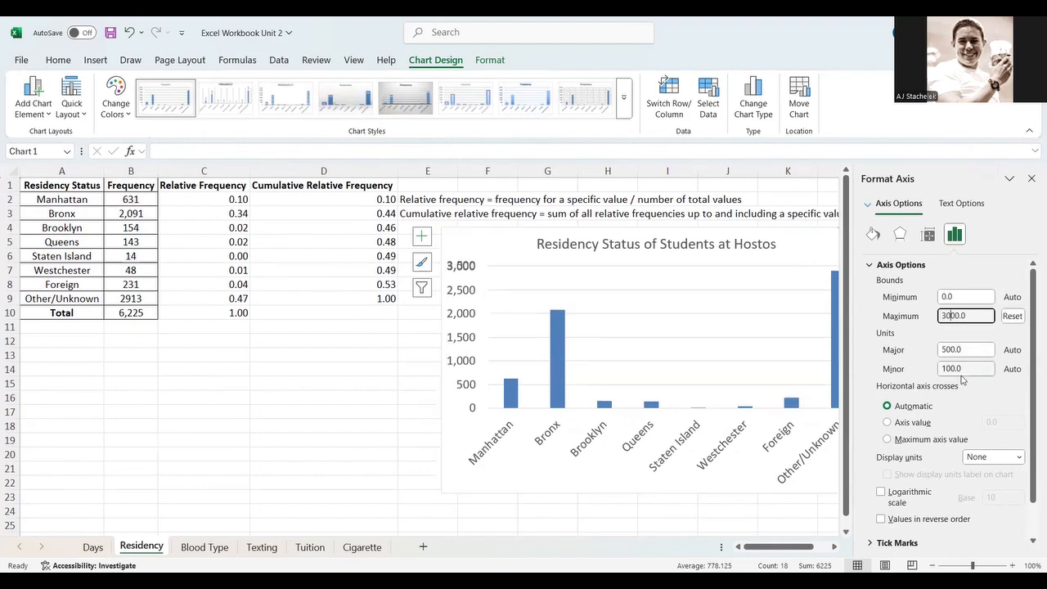
scroll(691, 354, right, 2)
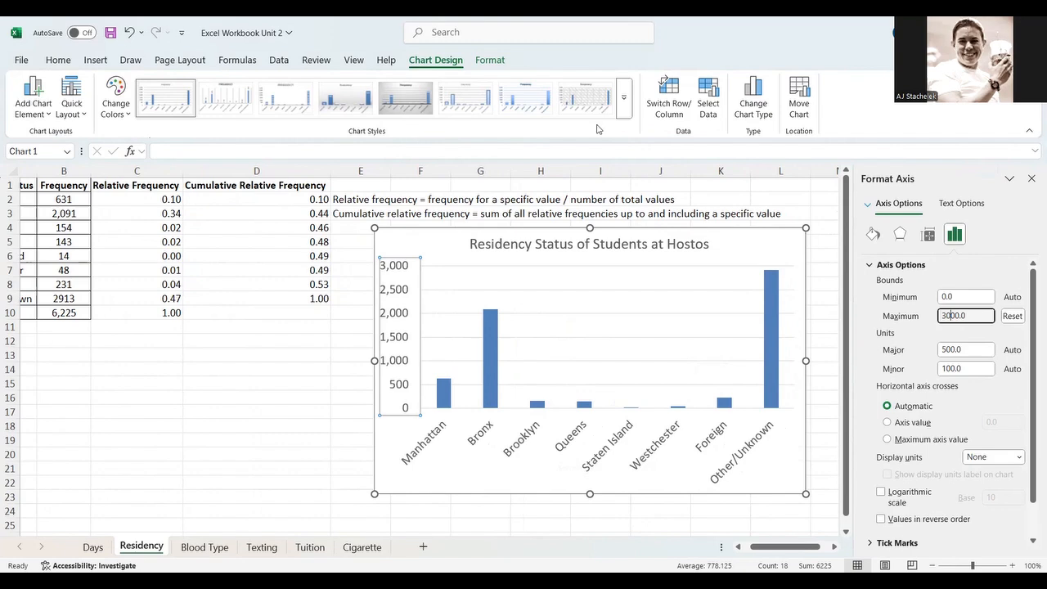
- Try a dark chart style, then apply the first chart style instead
click(624, 108)
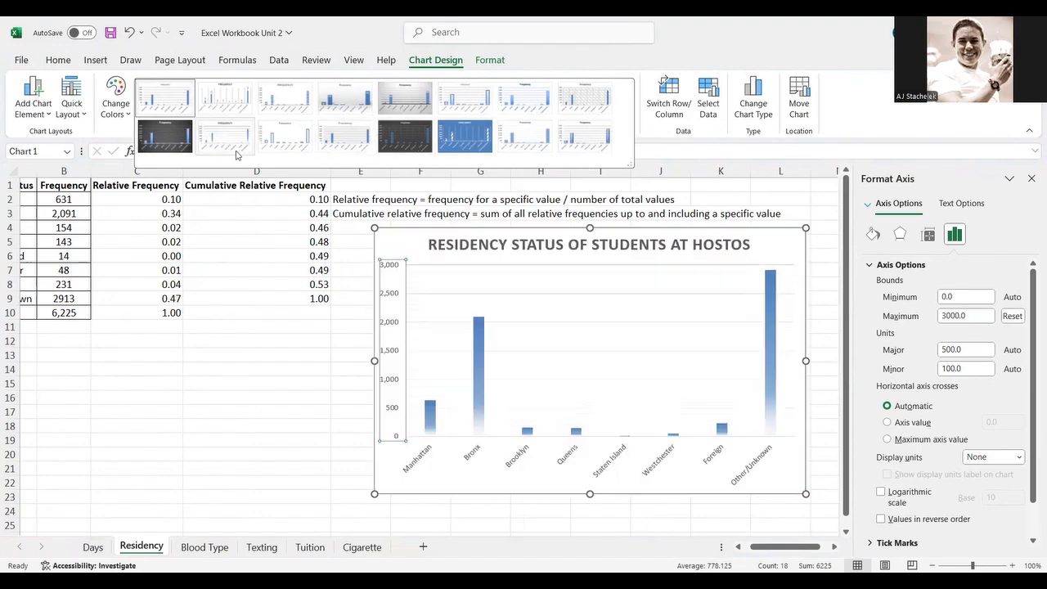
click(171, 139)
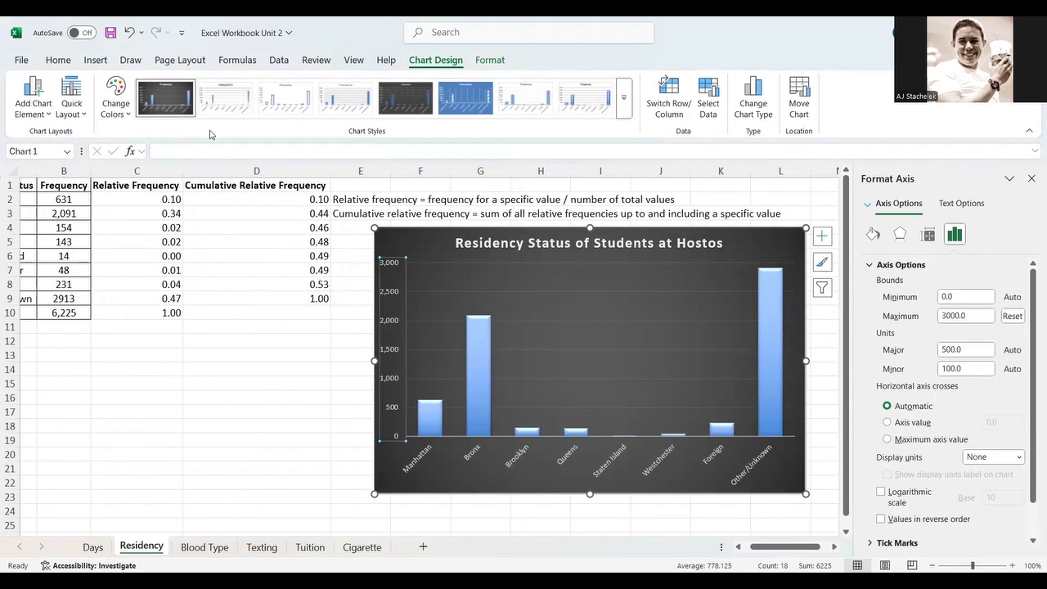
click(624, 104)
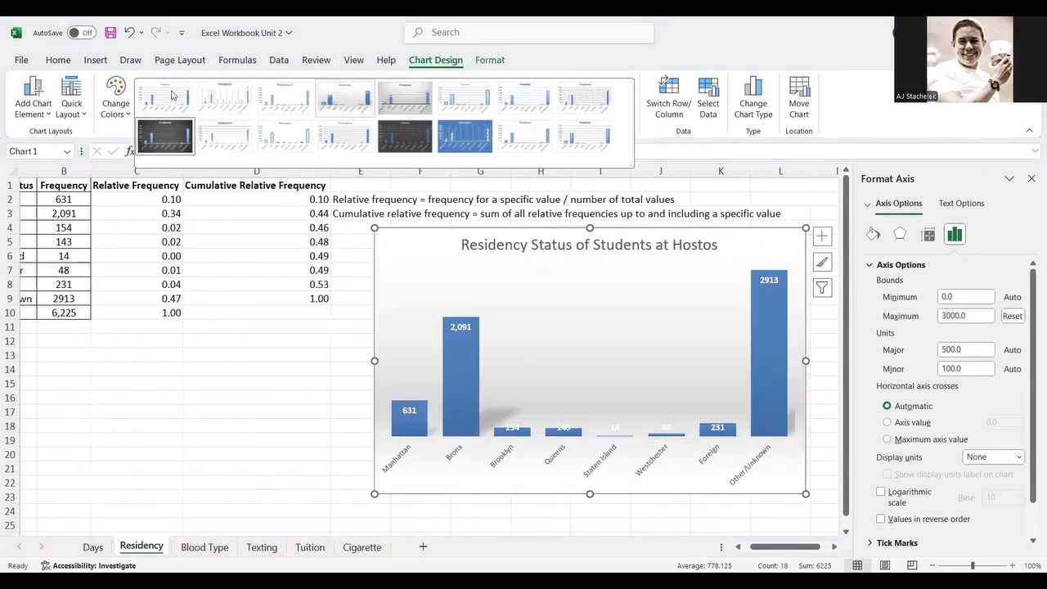
click(172, 95)
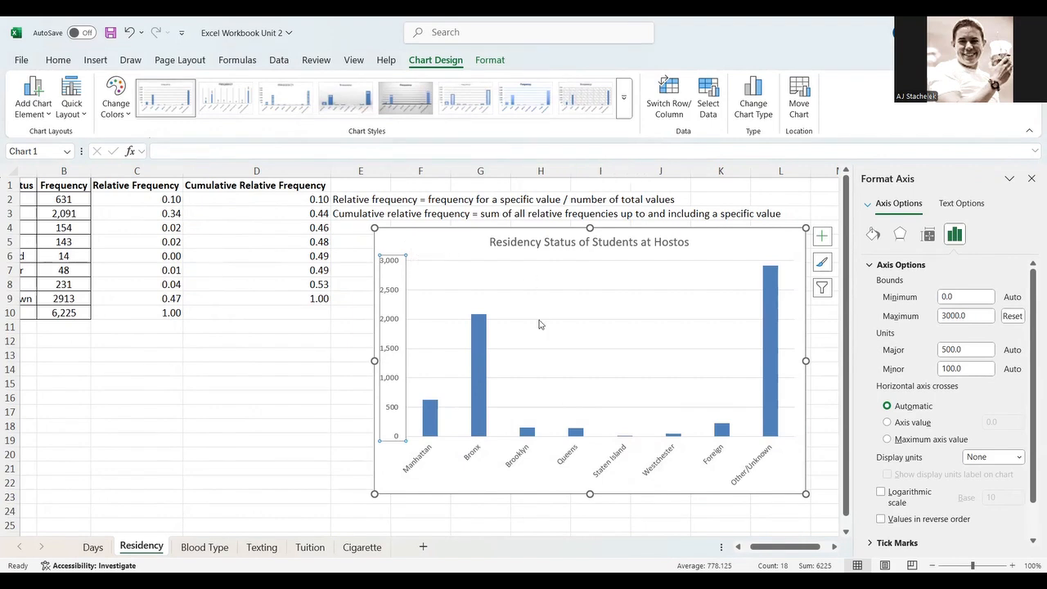
- Change the chart to a pie chart and apply Style 3
click(758, 104)
click(360, 207)
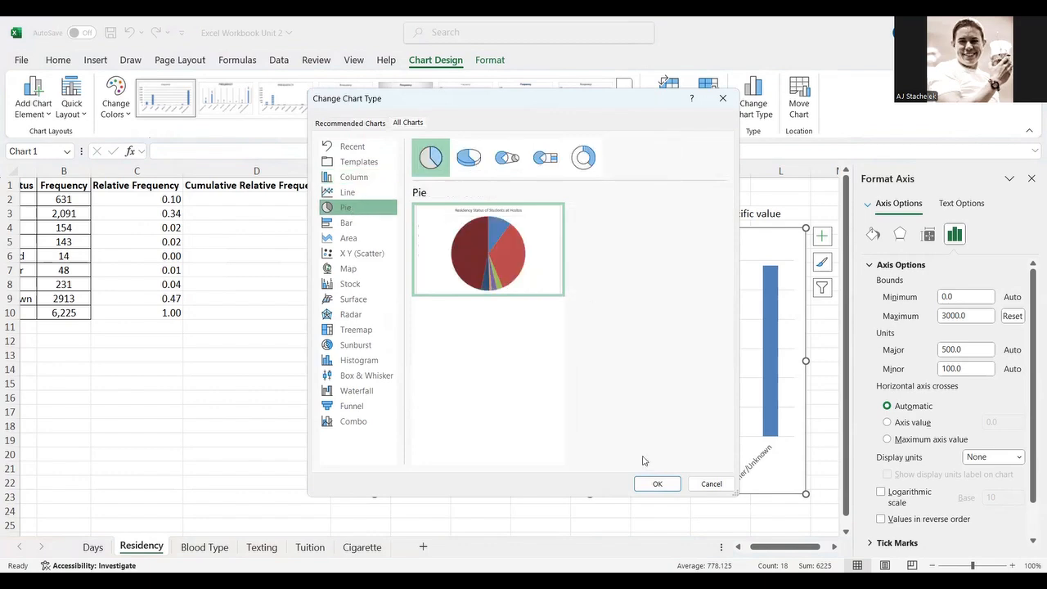
click(651, 484)
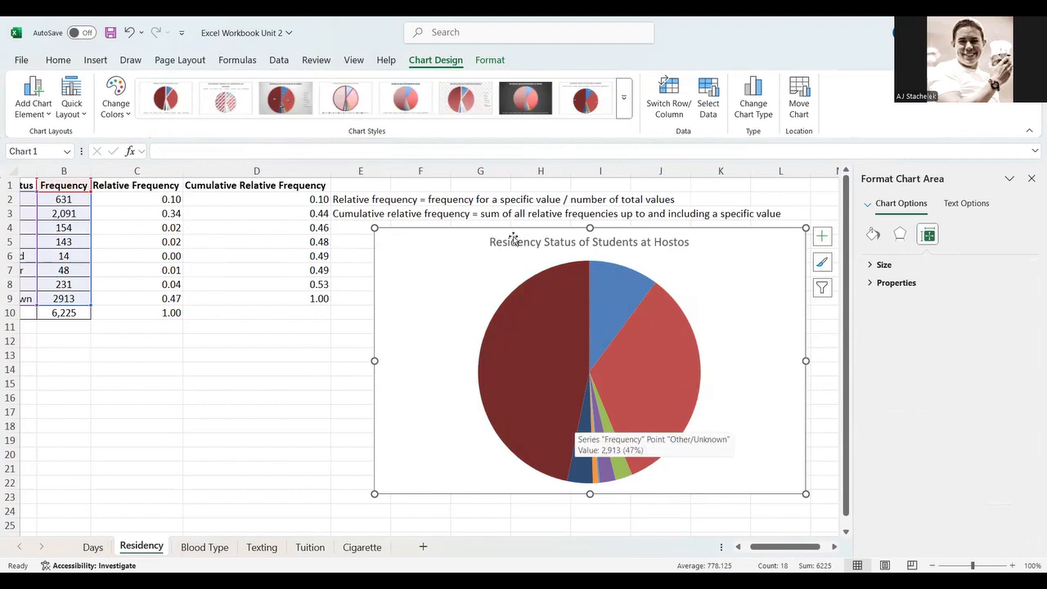
click(290, 110)
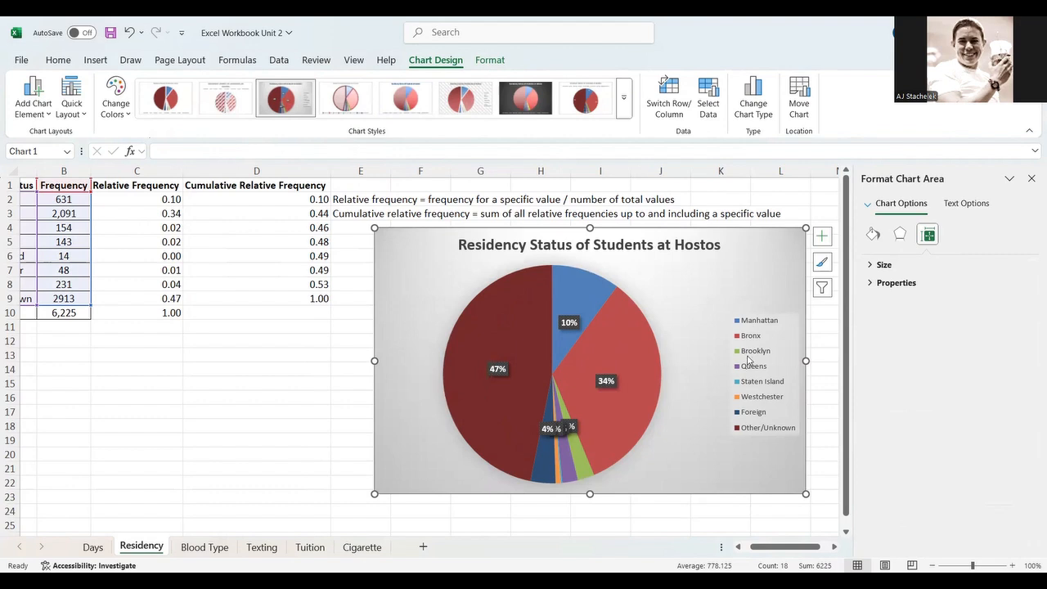
- Change the chart type back to a clustered column chart
mouse_move(643, 333)
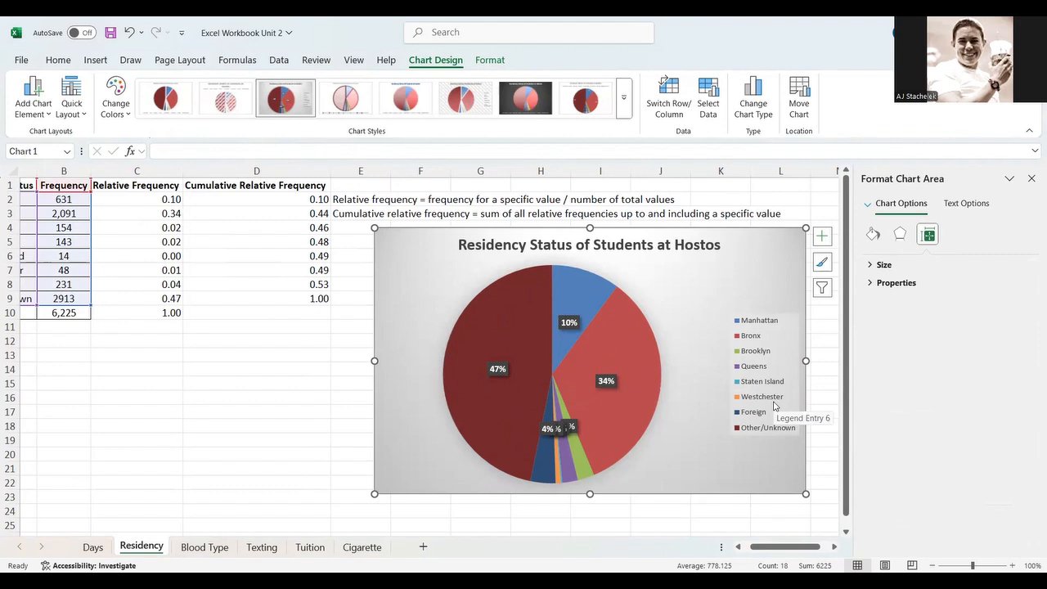
click(753, 94)
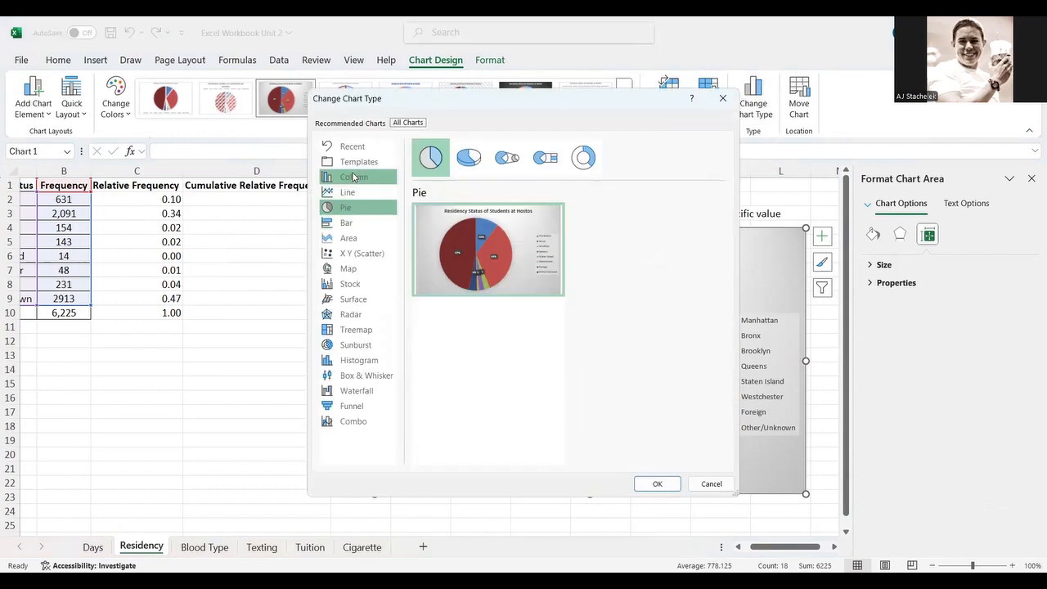
click(348, 225)
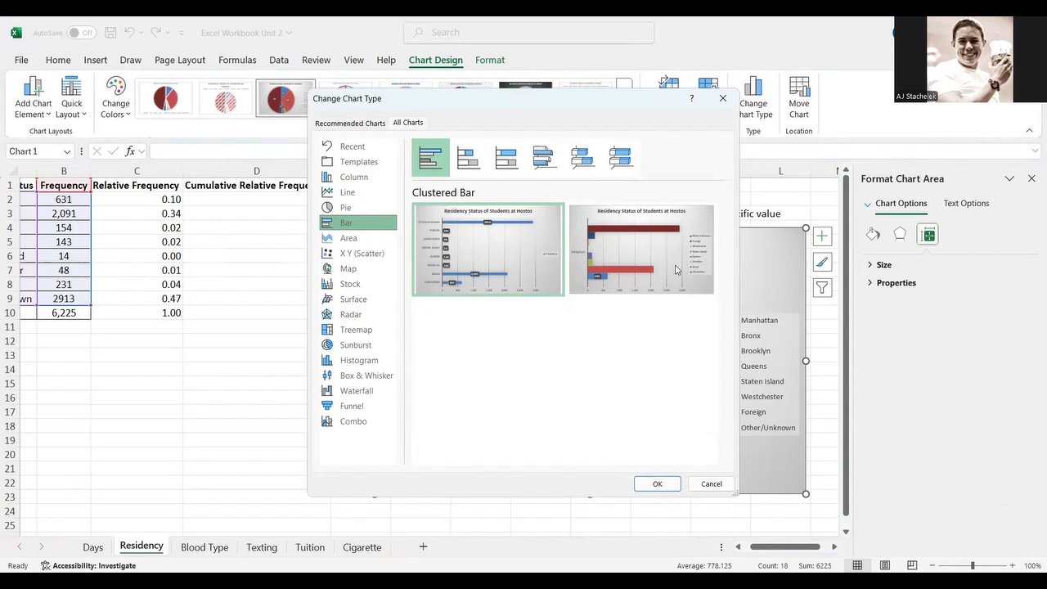
mouse_move(676, 270)
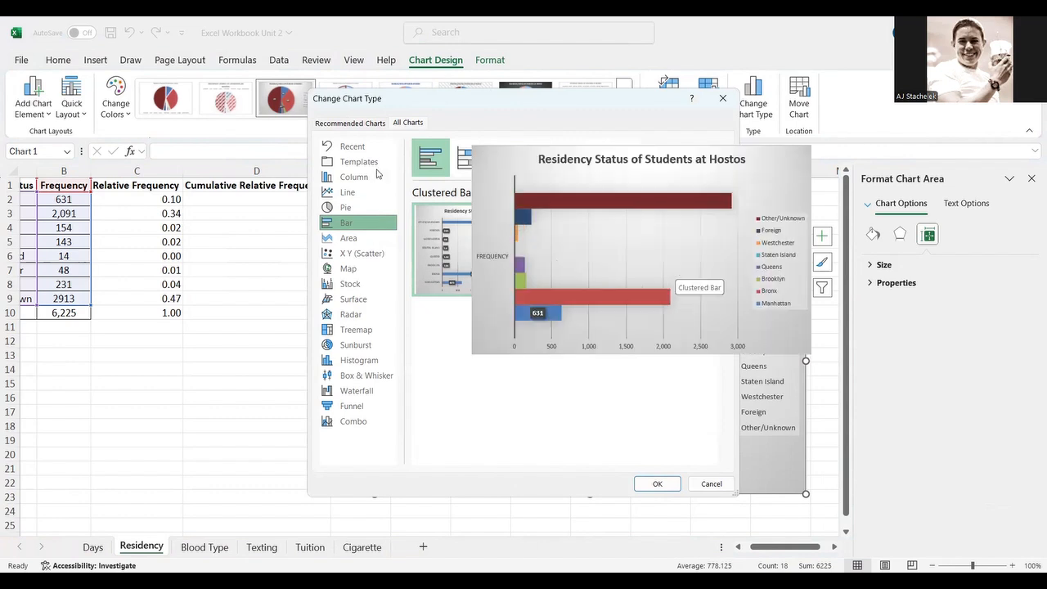
click(364, 179)
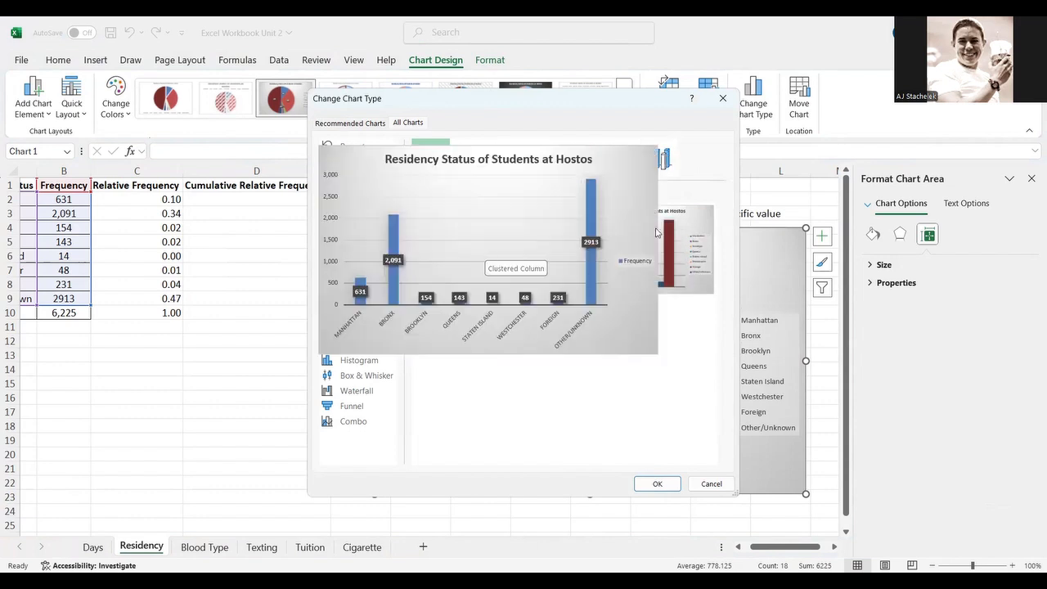
double_click(472, 220)
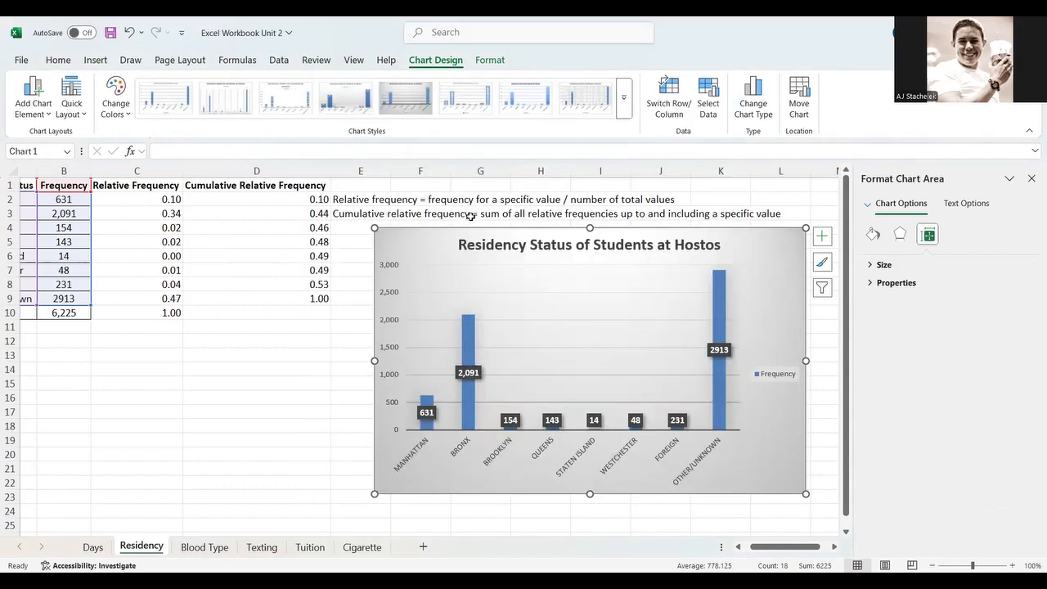
- Apply the dark chart style to the column chart and deselect it
click(624, 108)
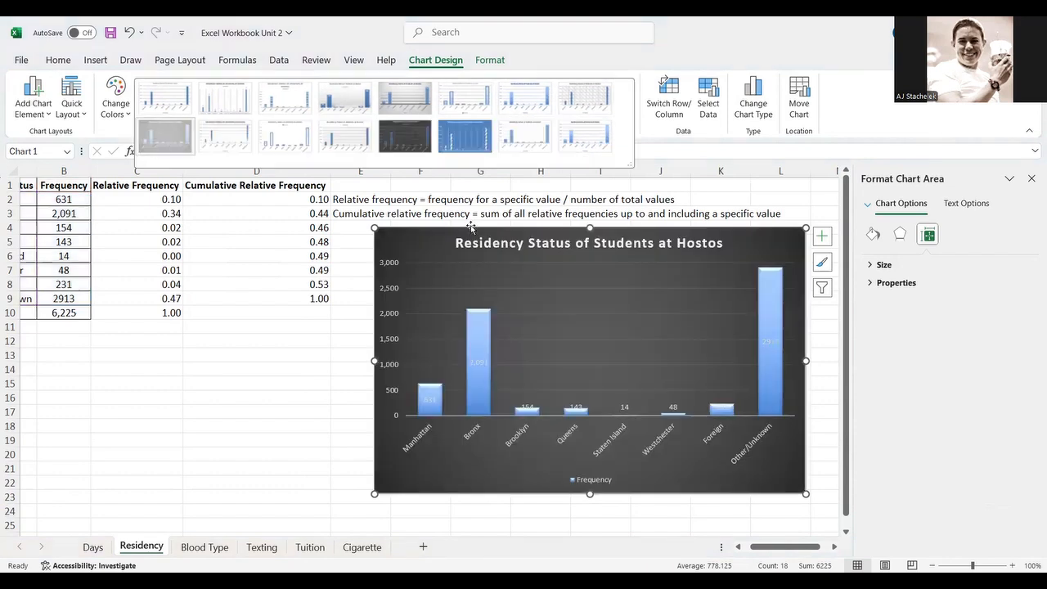
click(471, 227)
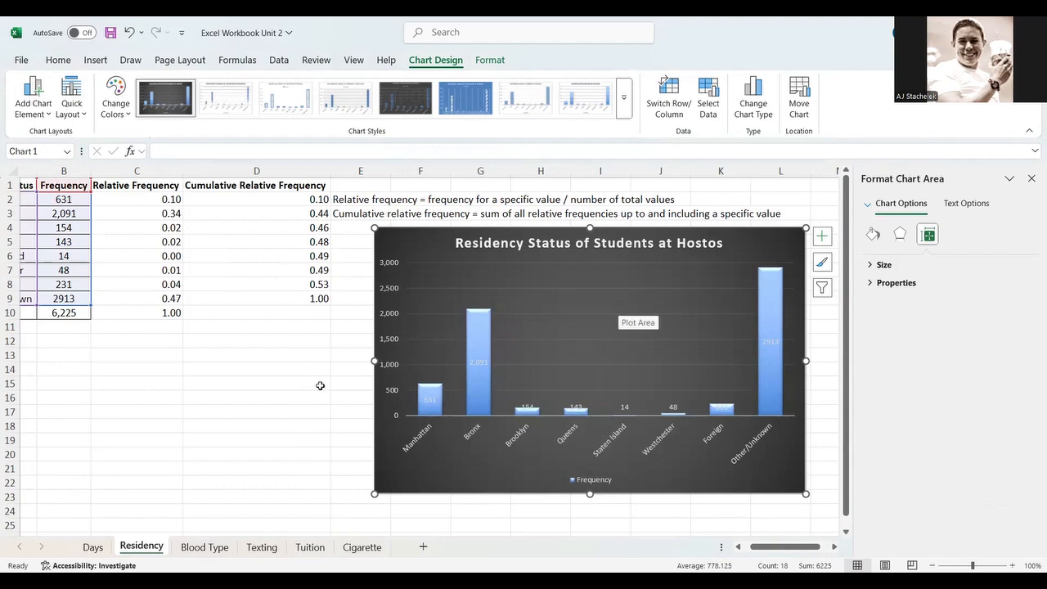
click(295, 427)
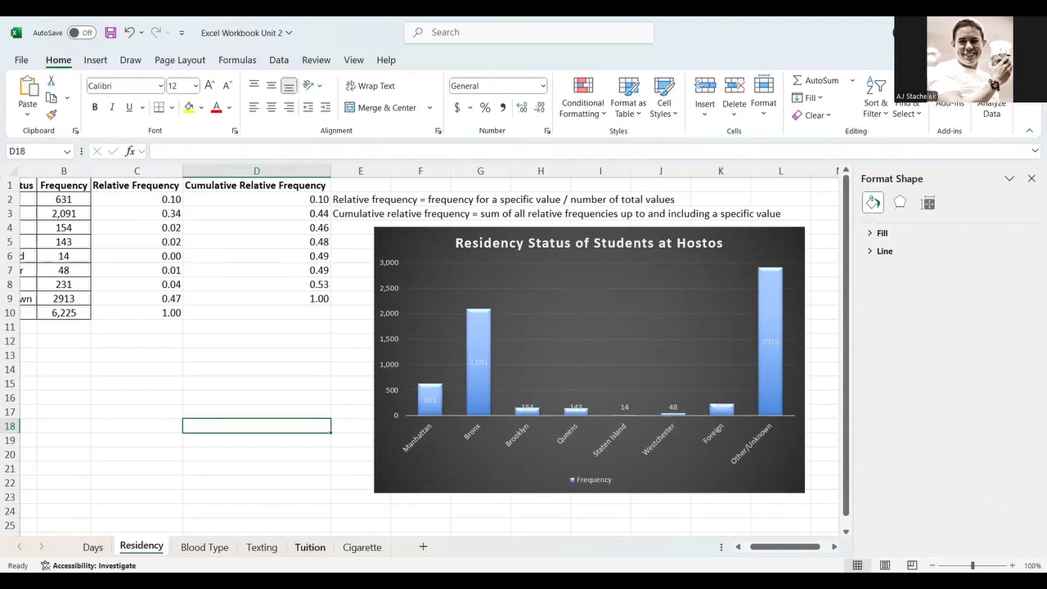
- Insert a clustered column chart from the tuition table on the Tuition sheet
click(310, 547)
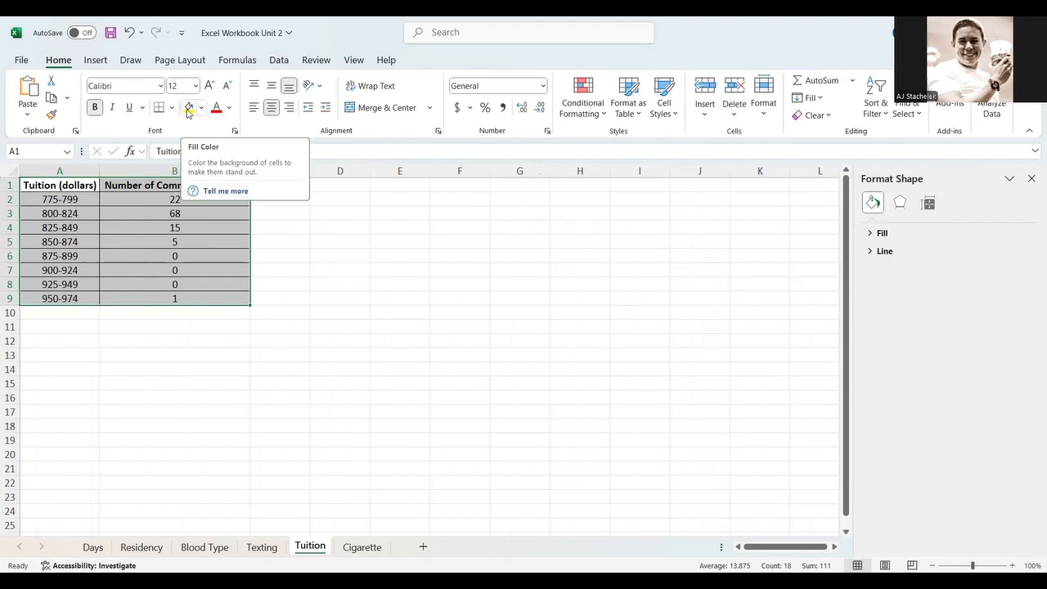
click(93, 62)
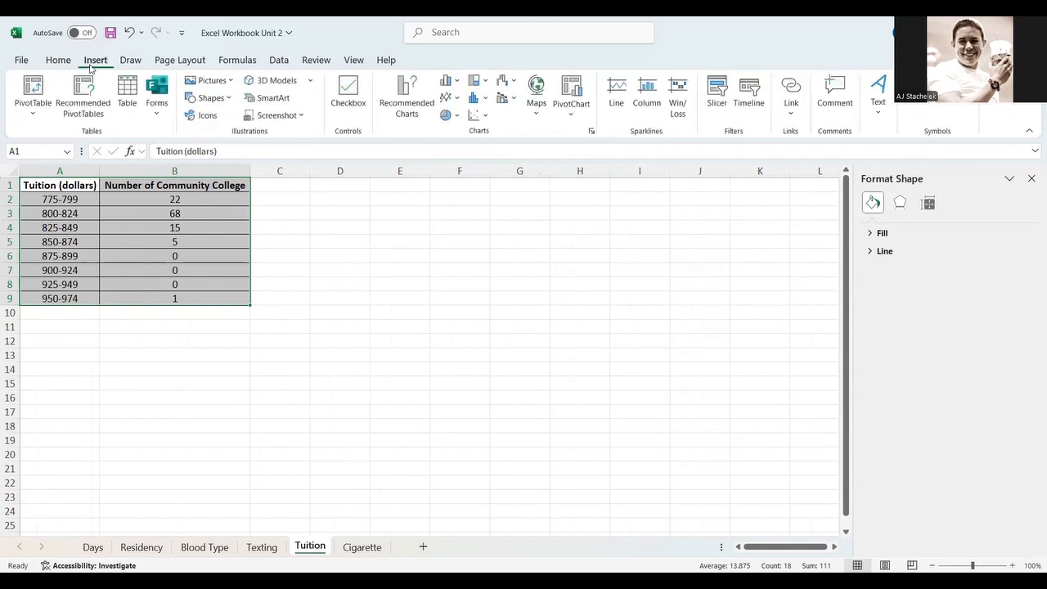
click(476, 104)
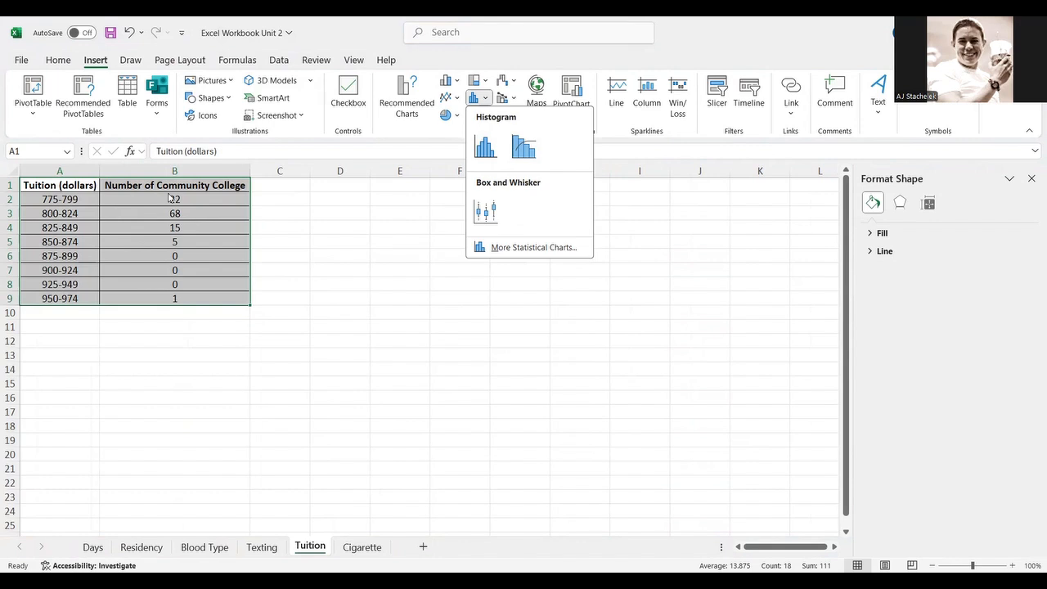
click(450, 81)
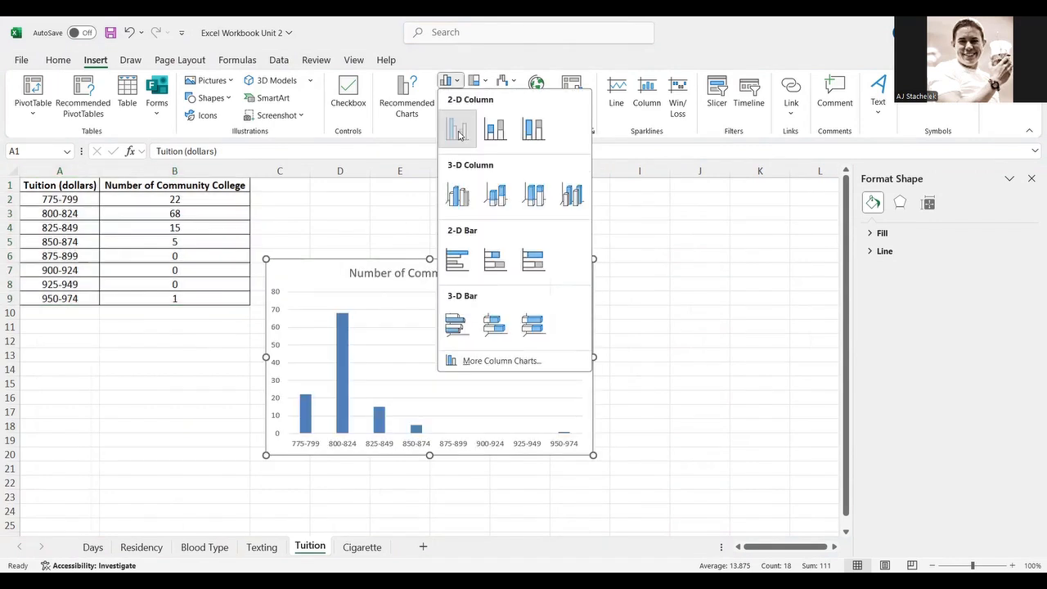
click(459, 134)
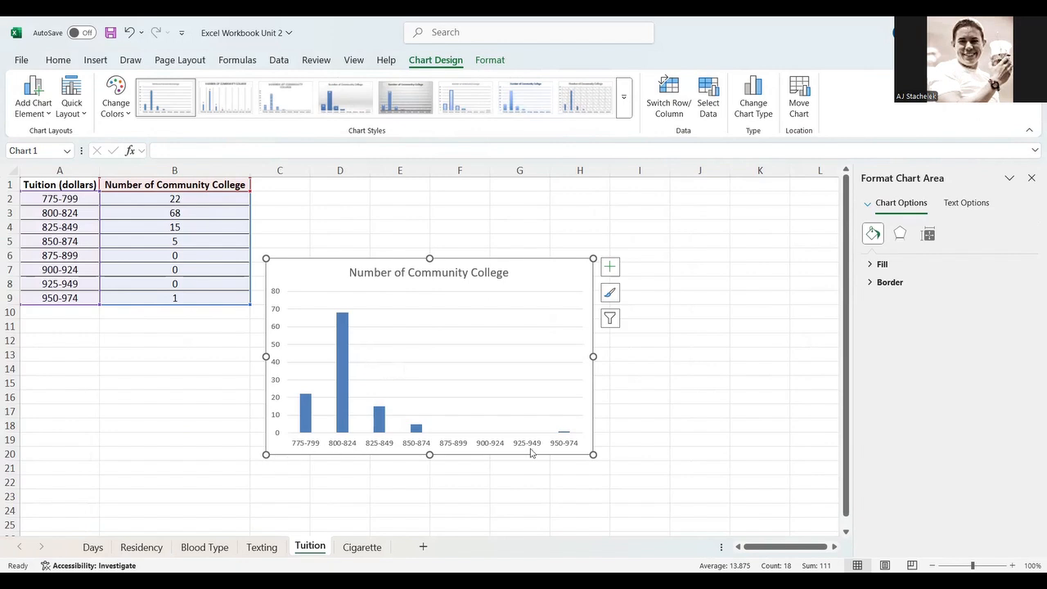
- Enlarge the tuition chart by stretching its upper-right corner up and to the right
drag(594, 259, 762, 184)
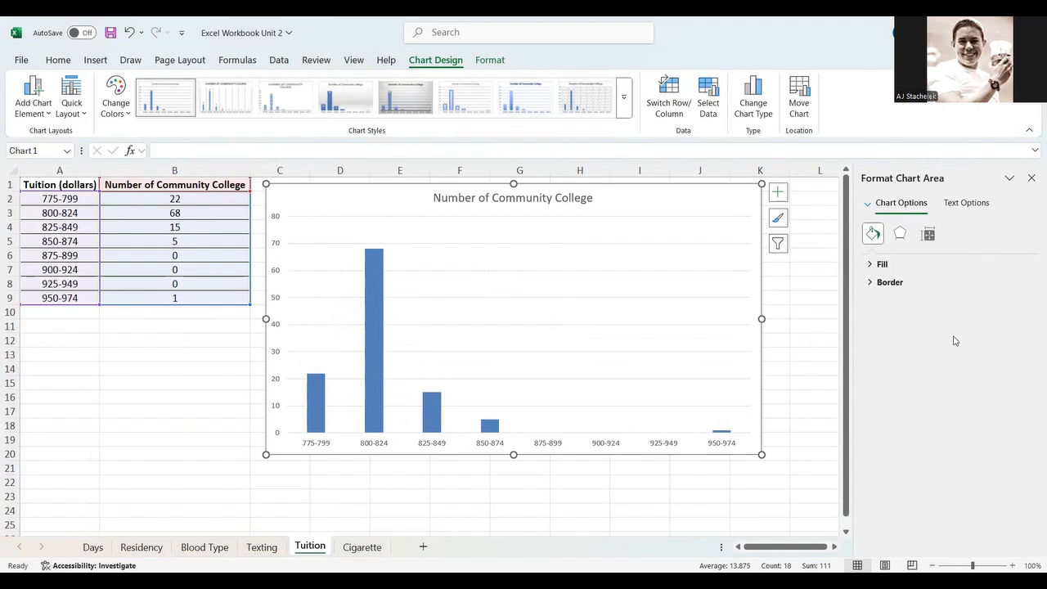
click(85, 116)
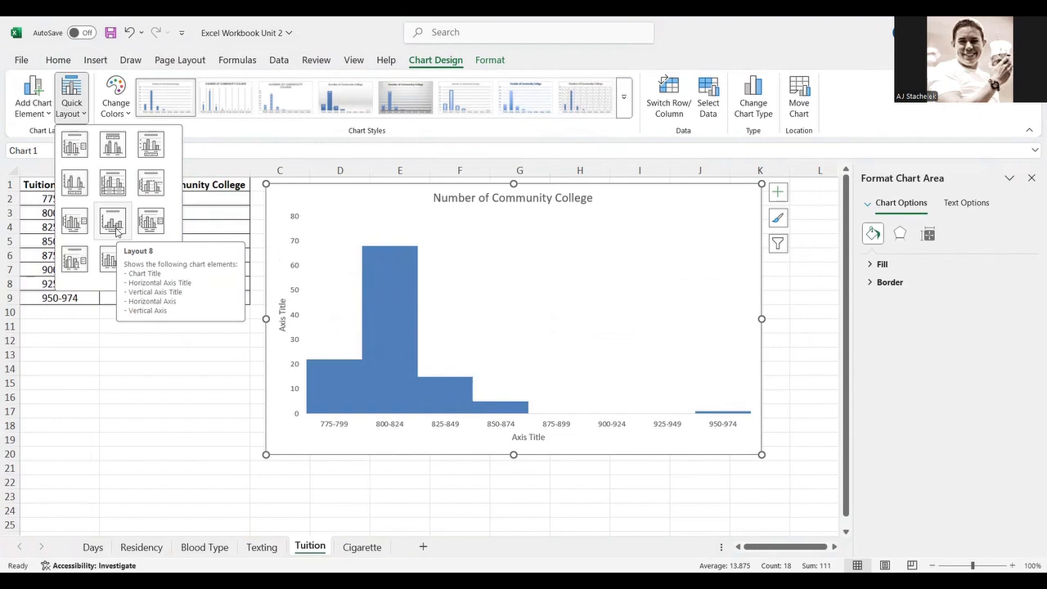
click(125, 398)
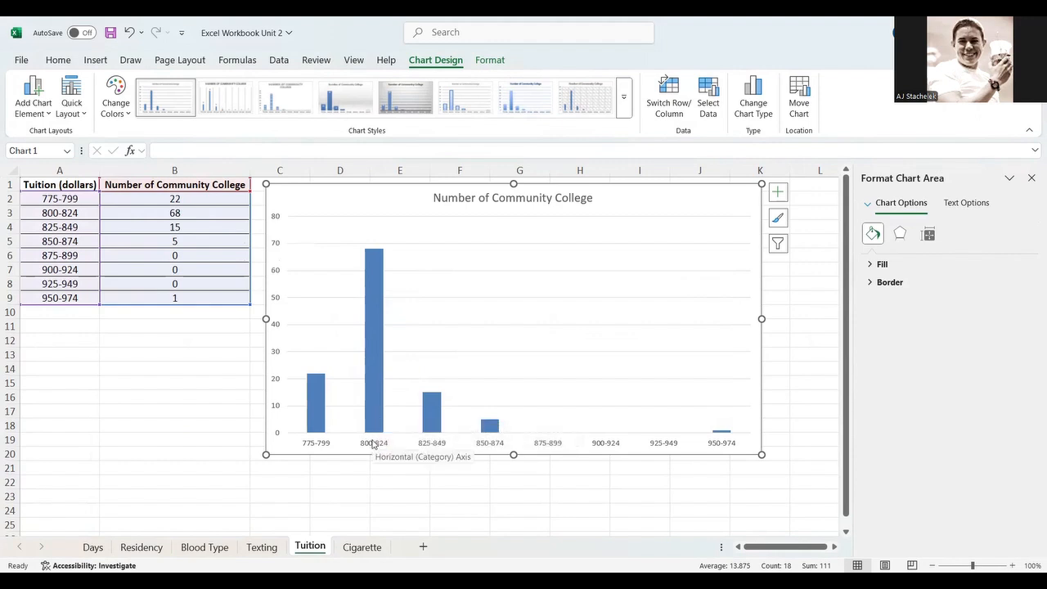
- Set the gap width of the tuition column series to 0%
click(372, 444)
click(374, 427)
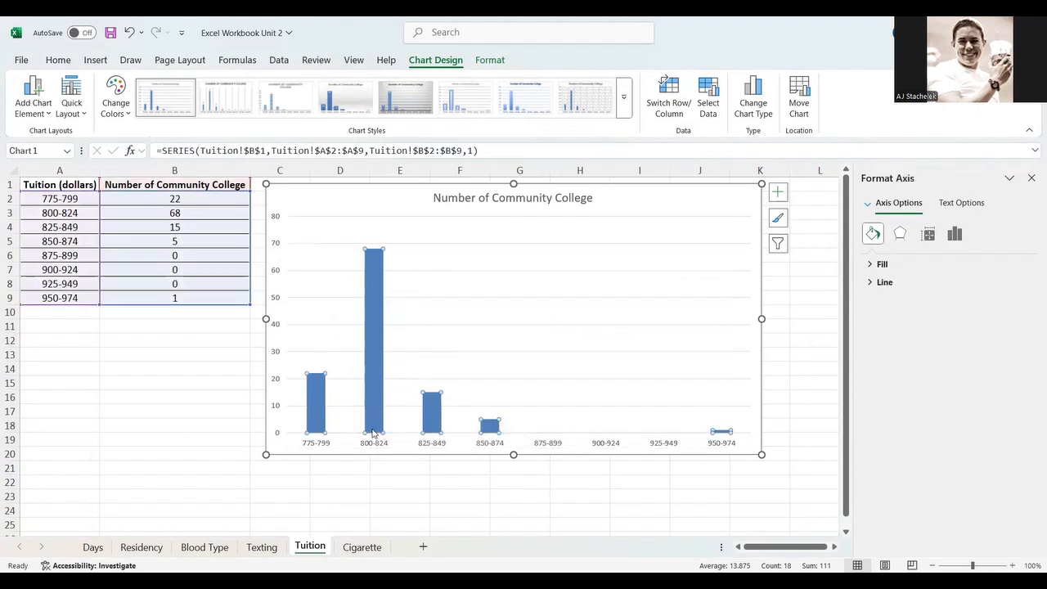
click(928, 234)
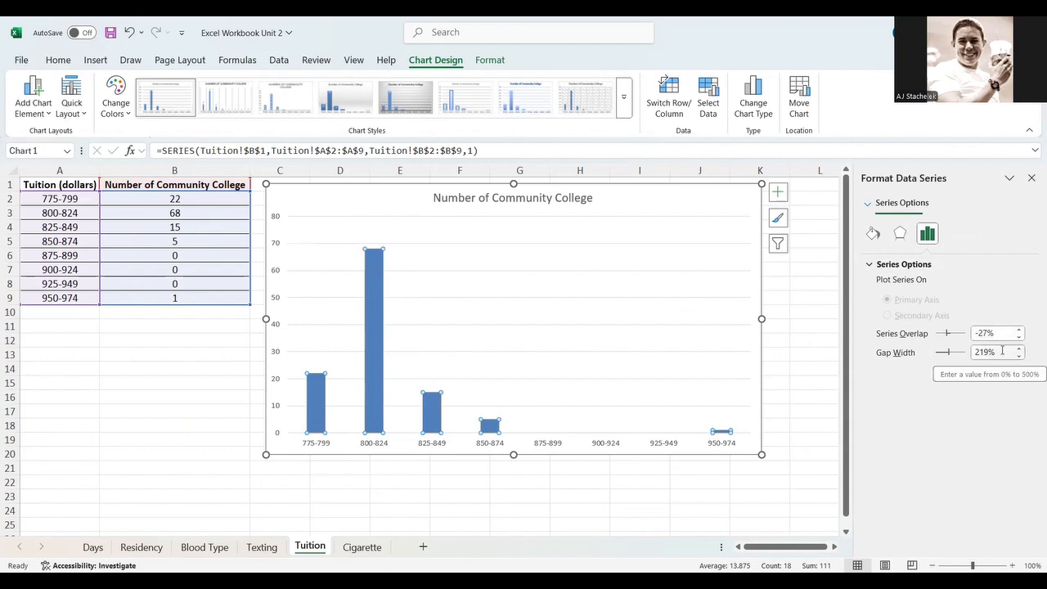
drag(1006, 352, 946, 364)
text(0)
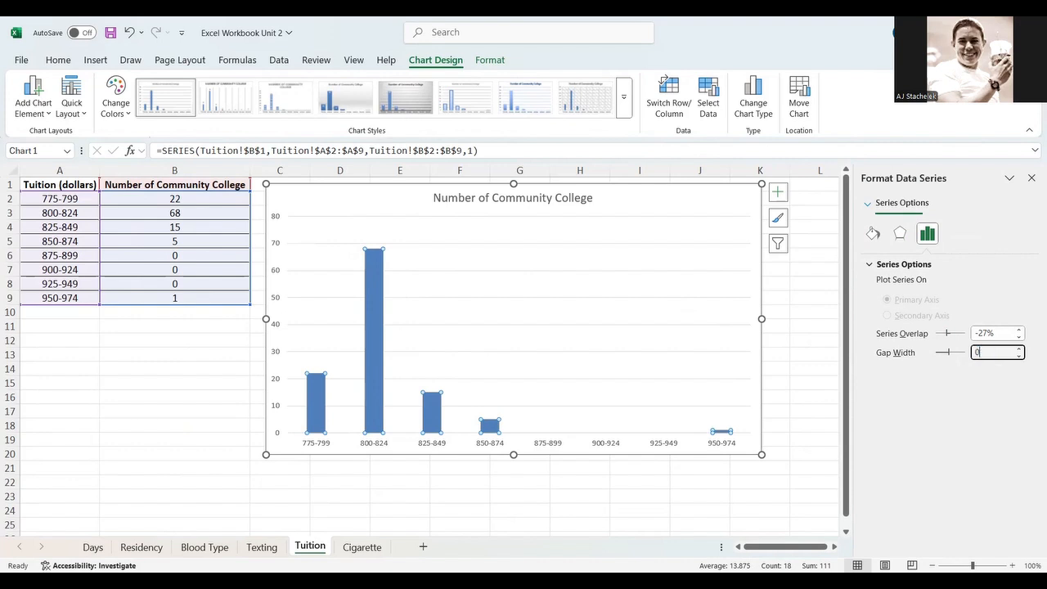
key(Return)
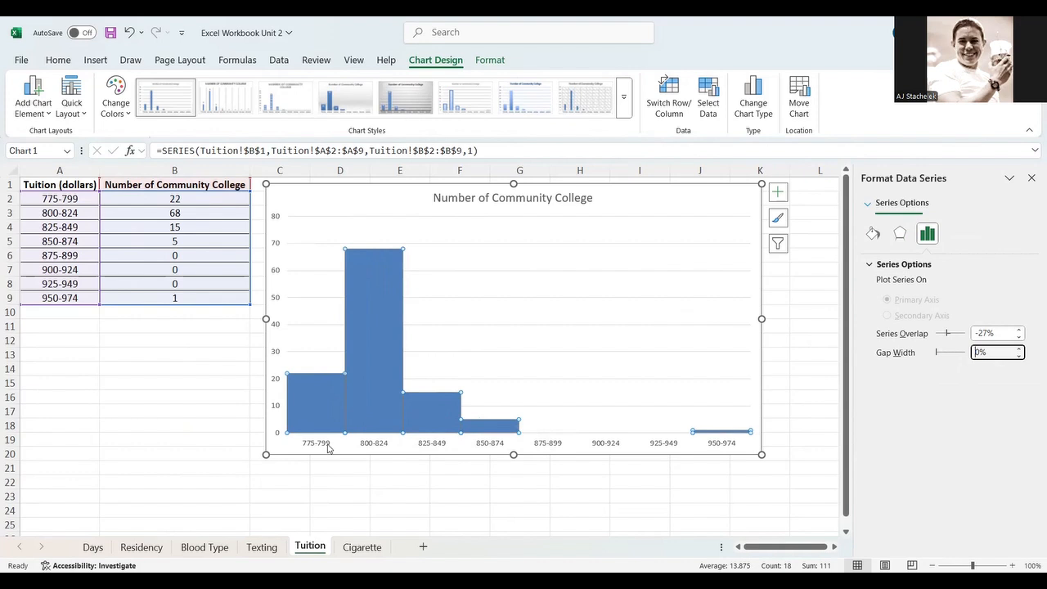
- Apply the dark chart style to the tuition chart and deselect it
click(695, 207)
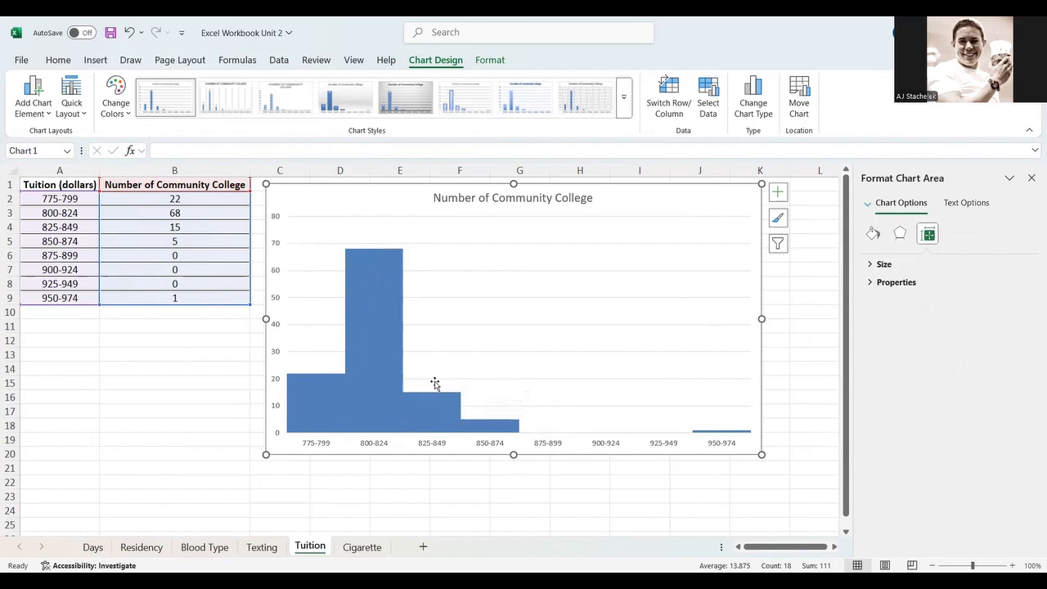
click(623, 111)
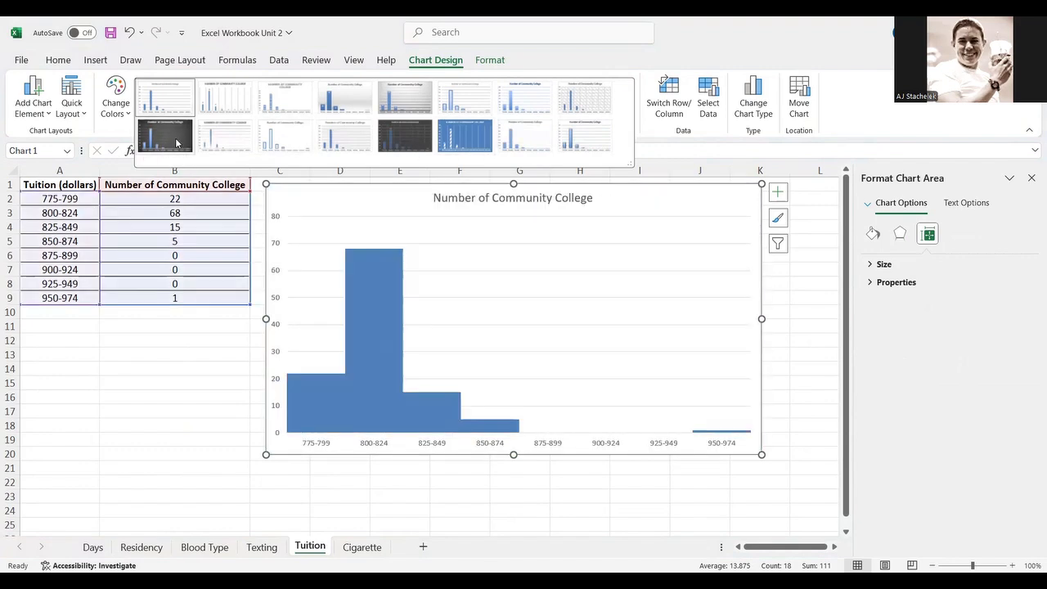
click(176, 144)
click(374, 340)
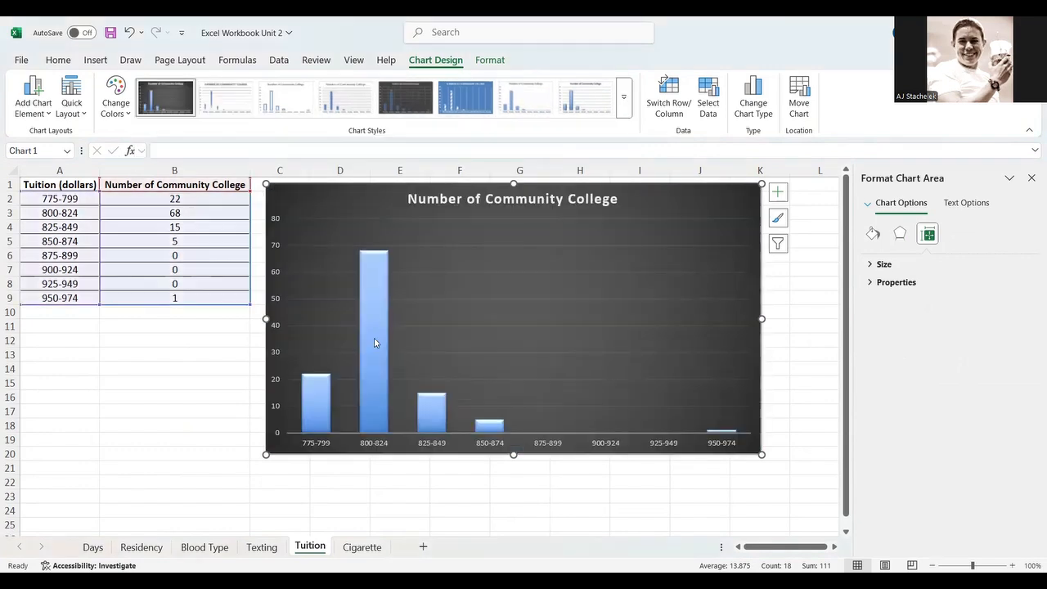
click(374, 338)
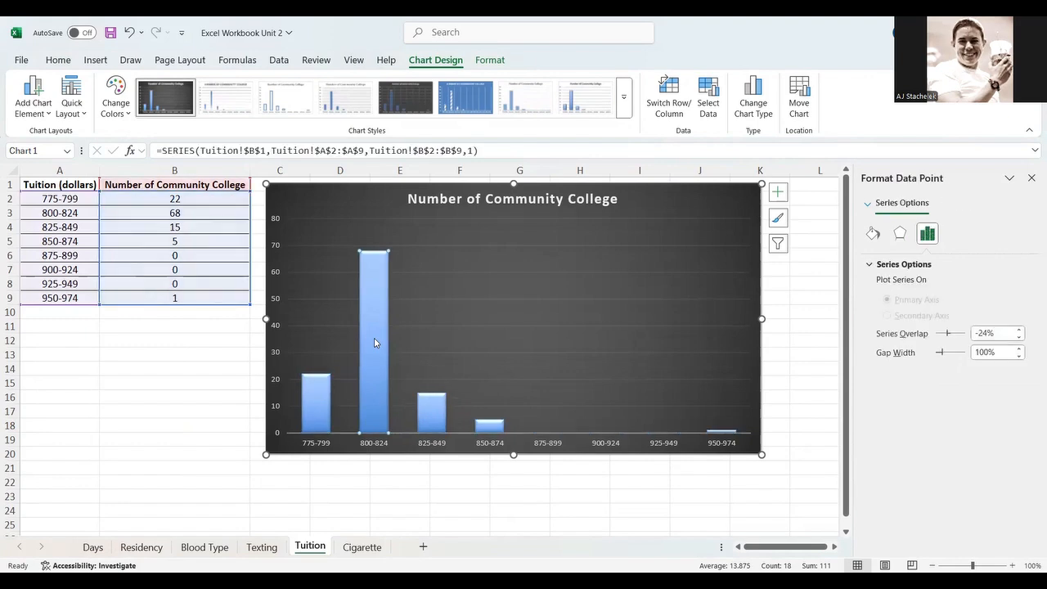
click(293, 507)
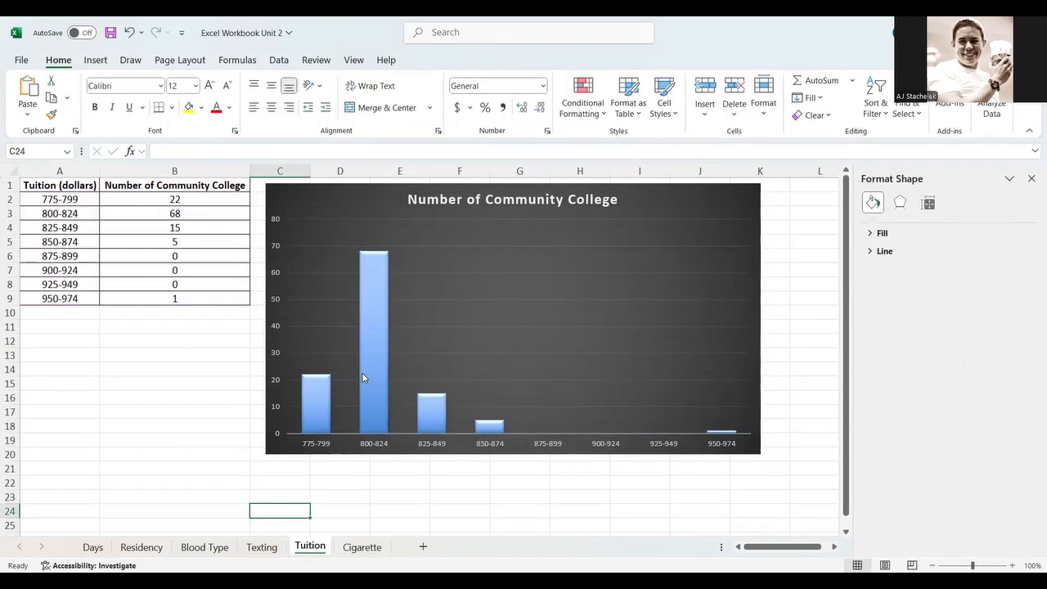
- Set the tuition data series gap width to 0% so the columns touch like a histogram
click(362, 372)
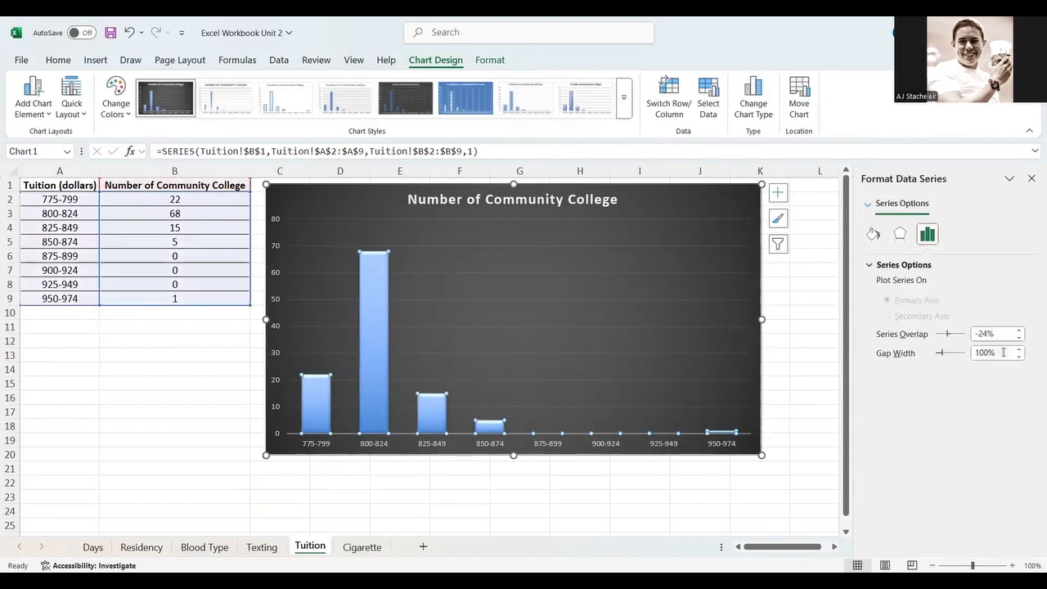
drag(1005, 354, 941, 350)
text(0)
key(Return)
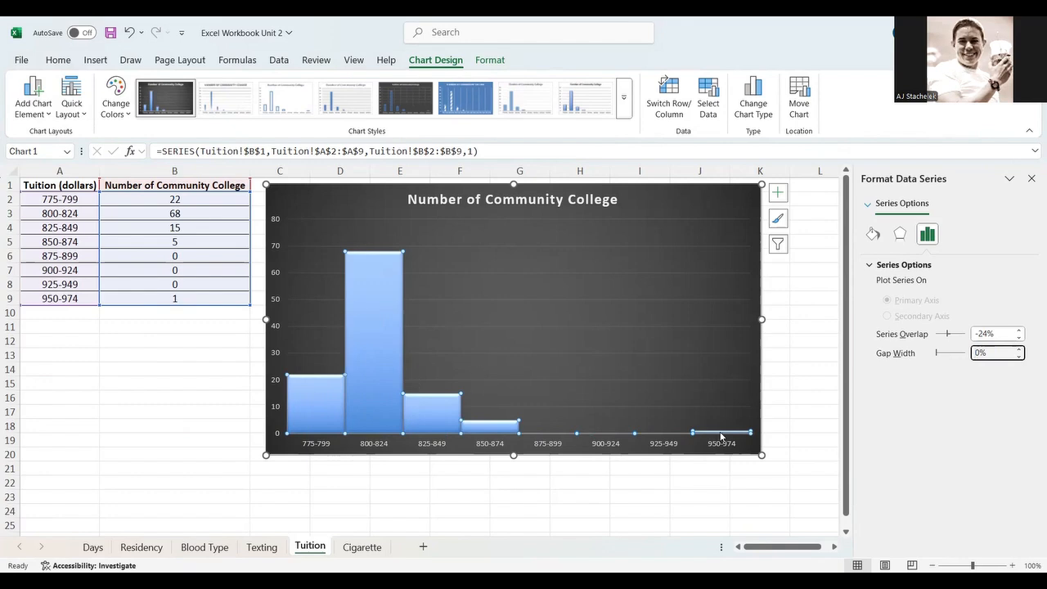
mouse_move(360, 351)
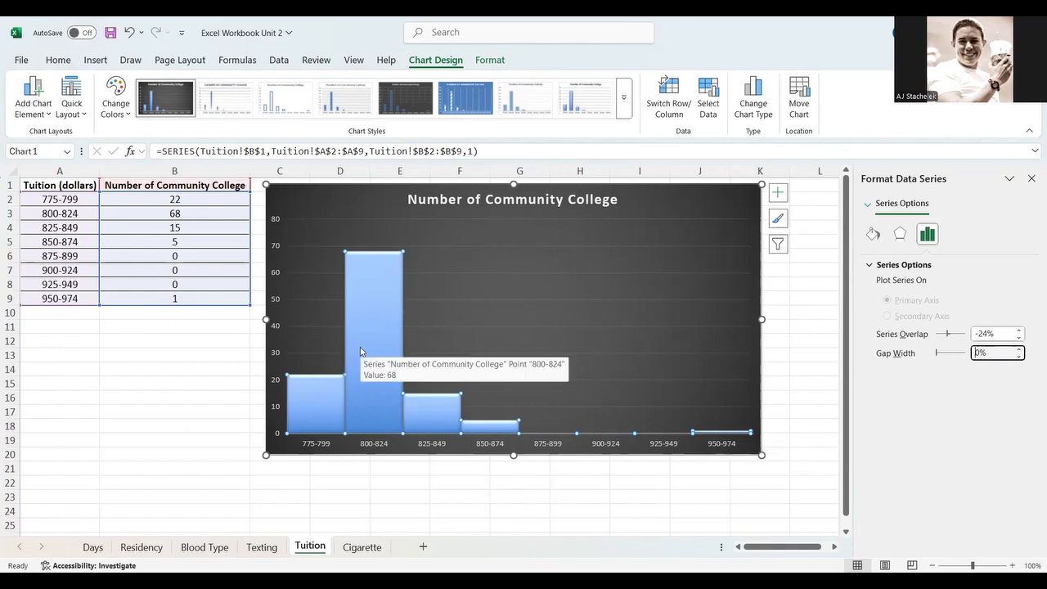